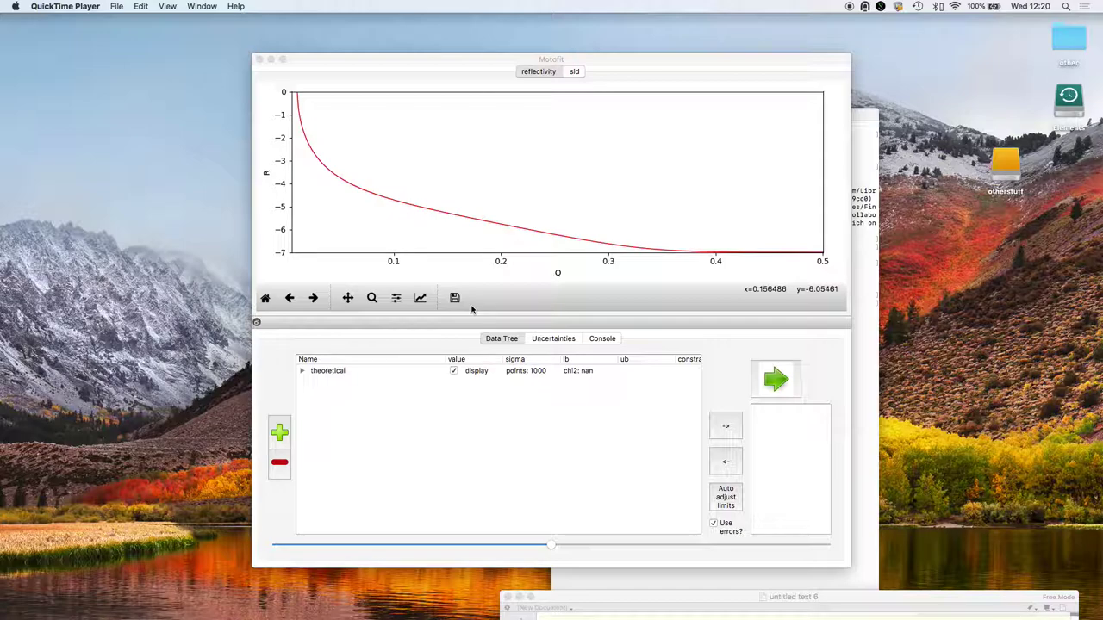
# - Load PLP0027325_0.dat from the refnx-models/batch folder into Motofit
pyautogui.click(474, 186)
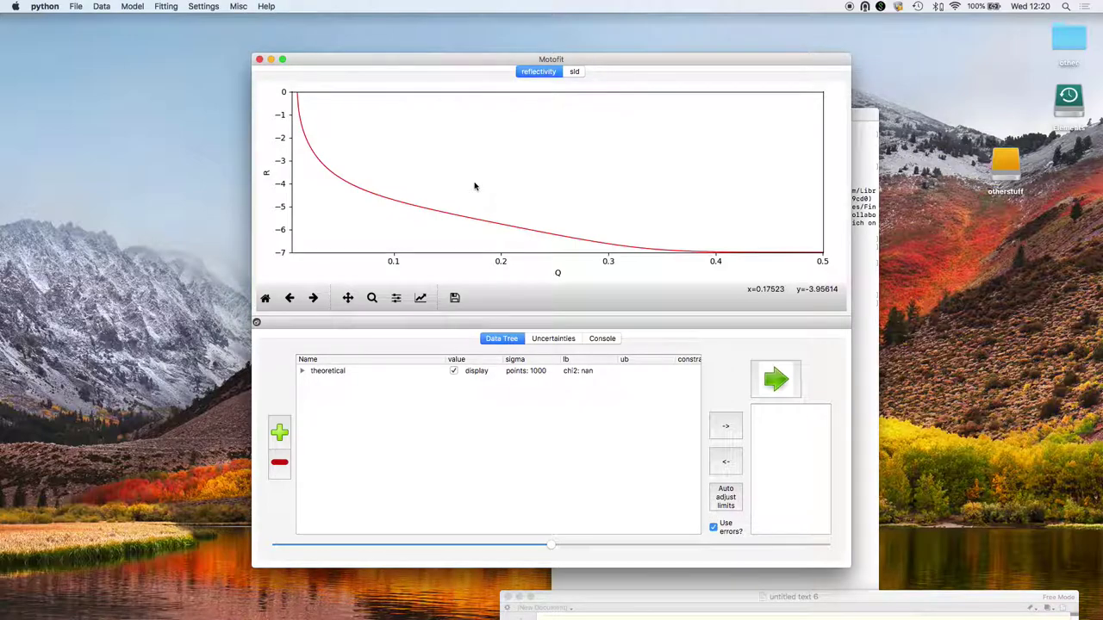
pyautogui.press('super+o')
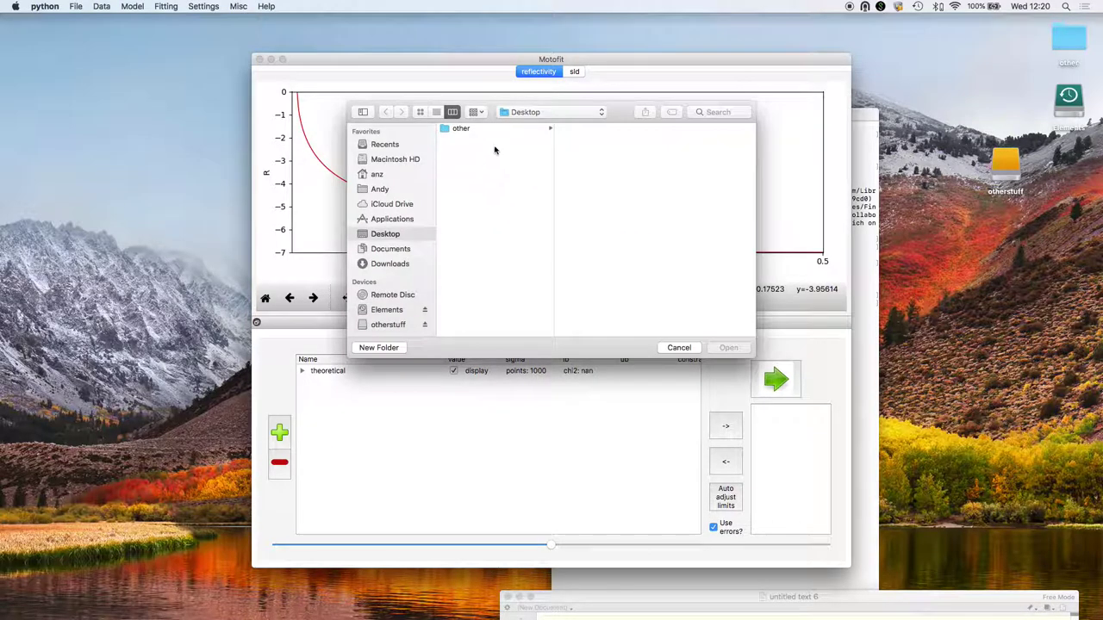
pyautogui.click(513, 113)
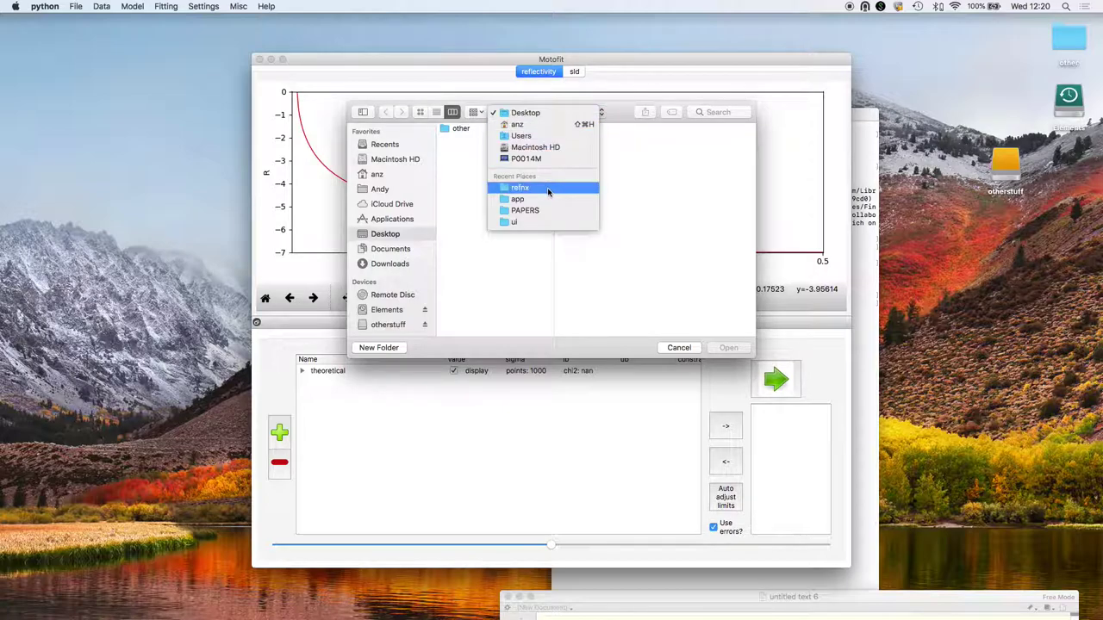
pyautogui.click(548, 191)
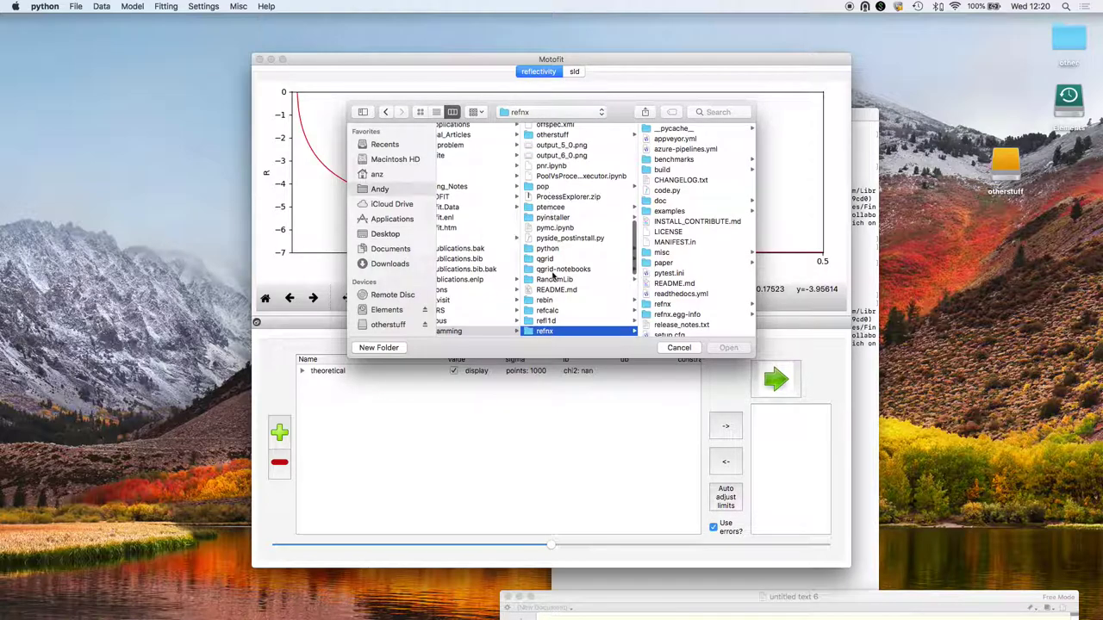
pyautogui.scroll(-5, 554, 275)
pyautogui.click(570, 237)
pyautogui.click(562, 248)
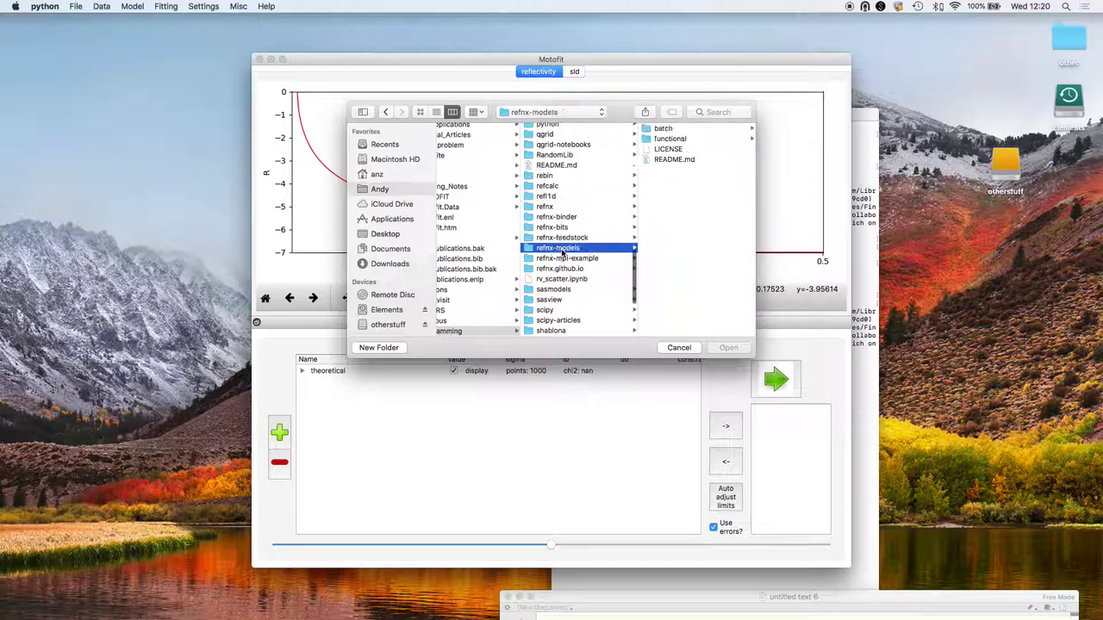
pyautogui.click(662, 128)
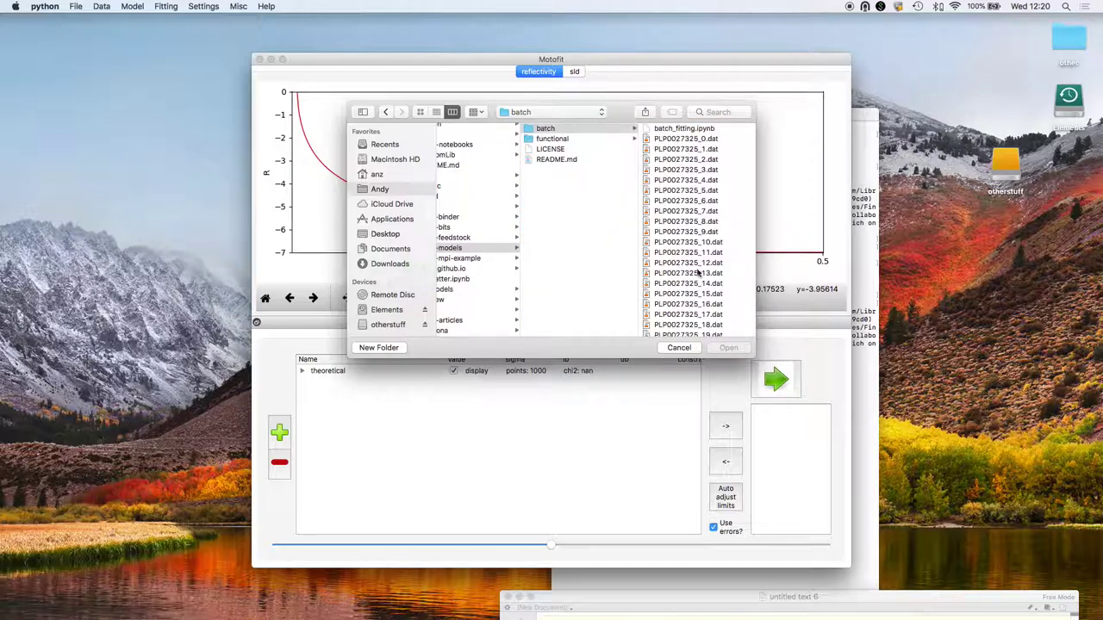
pyautogui.click(686, 139)
pyautogui.click(728, 347)
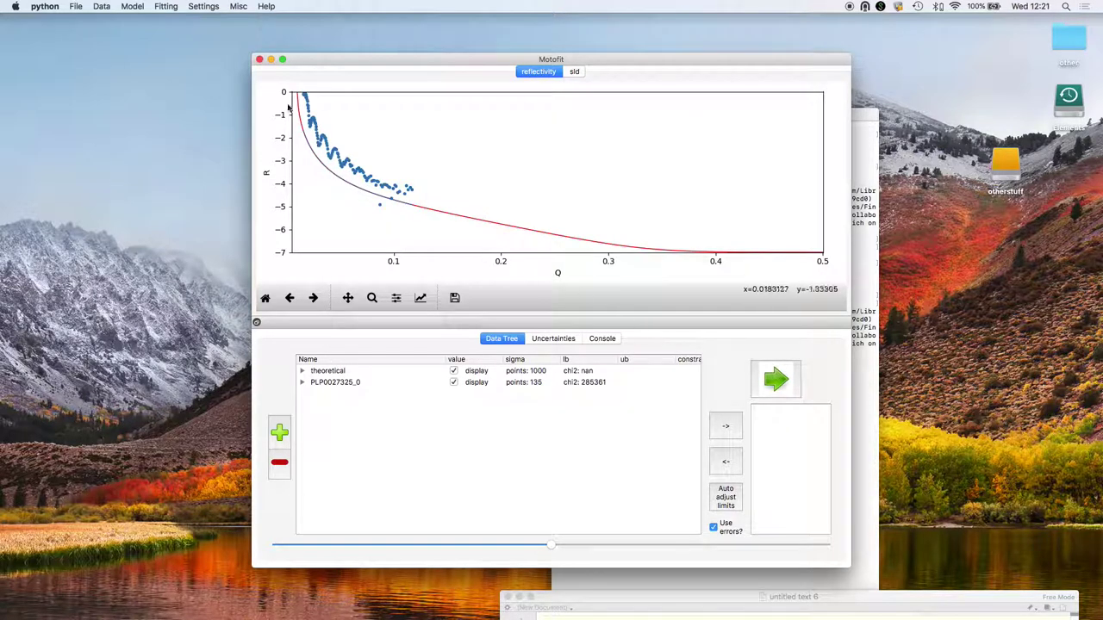
# - Set the Q range to run from 0.005 to 0.12
pyautogui.click(203, 6)
pyautogui.click(217, 24)
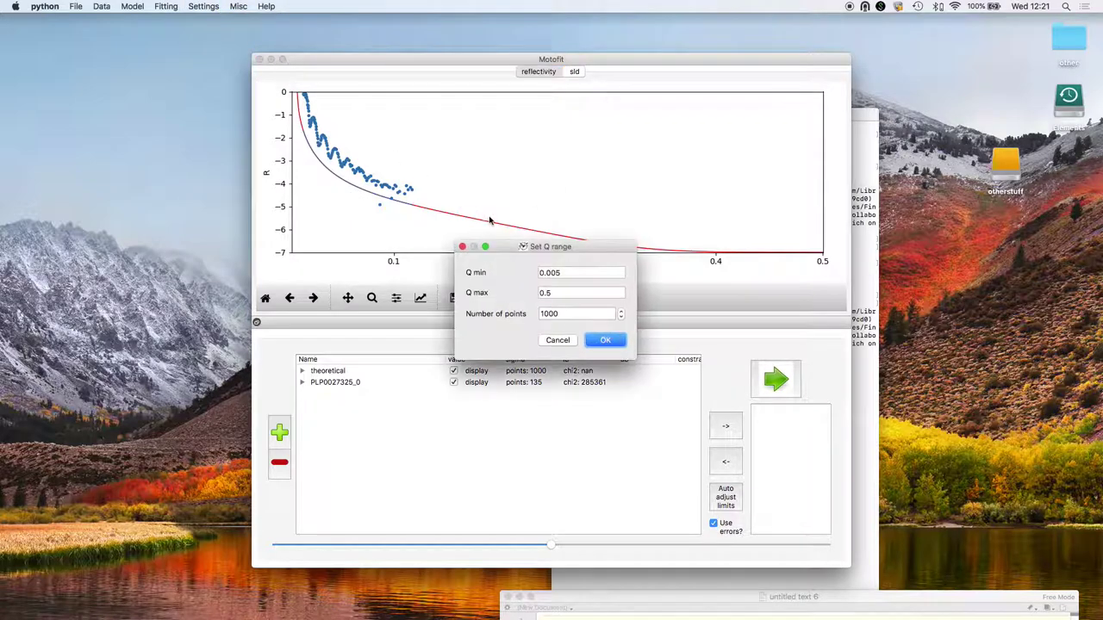
pyautogui.doubleClick(566, 293)
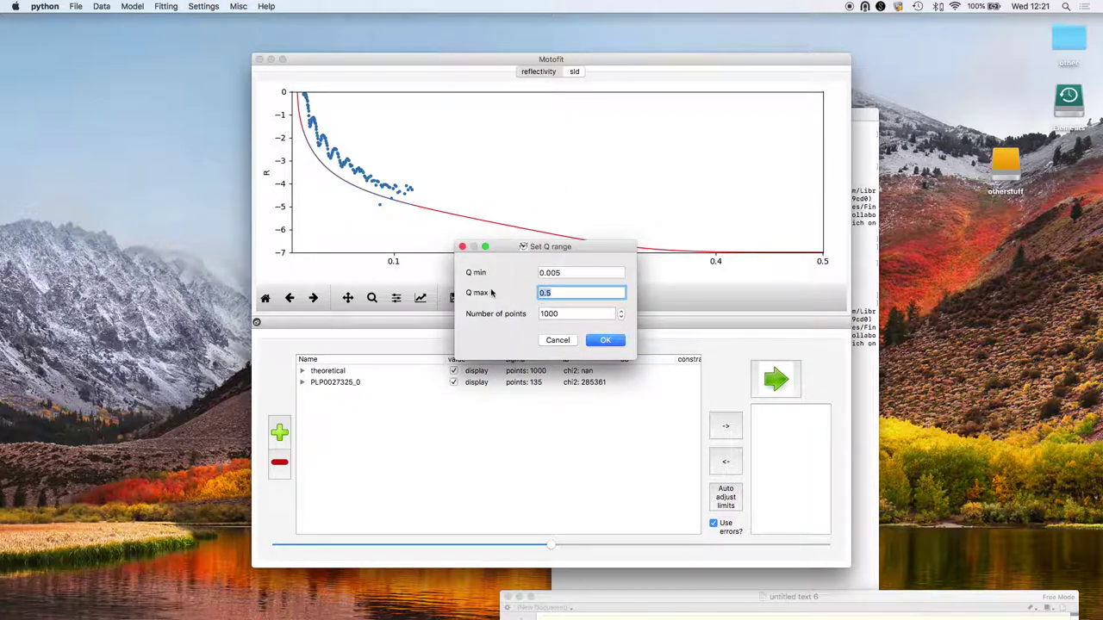
pyautogui.write('0')
pyautogui.hotkey('shift', 'Tab')
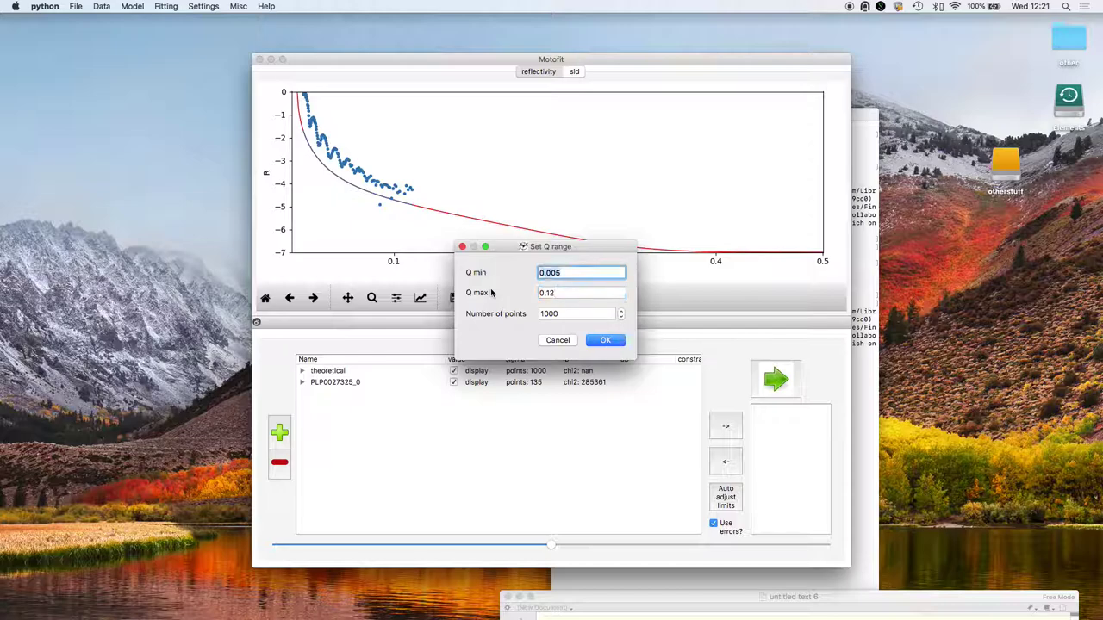
pyautogui.write('0.')
pyautogui.press('Return')
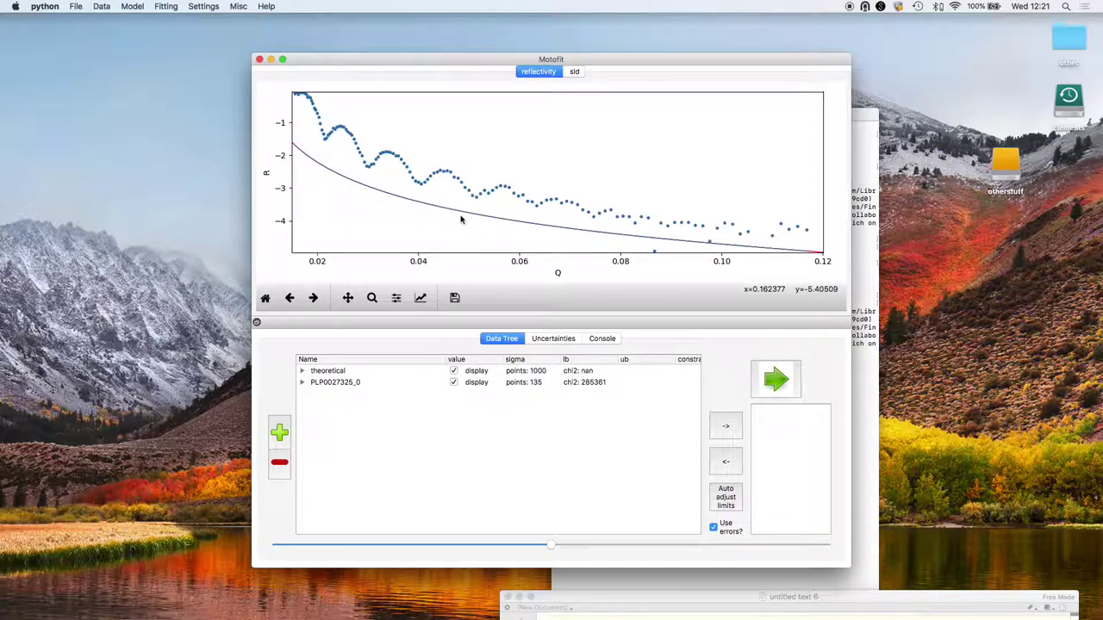
# - Set the model's dq resolution to 8.7 and keep it fixed during fitting
pyautogui.click(337, 384)
pyautogui.press('Right')
pyautogui.press('Down')
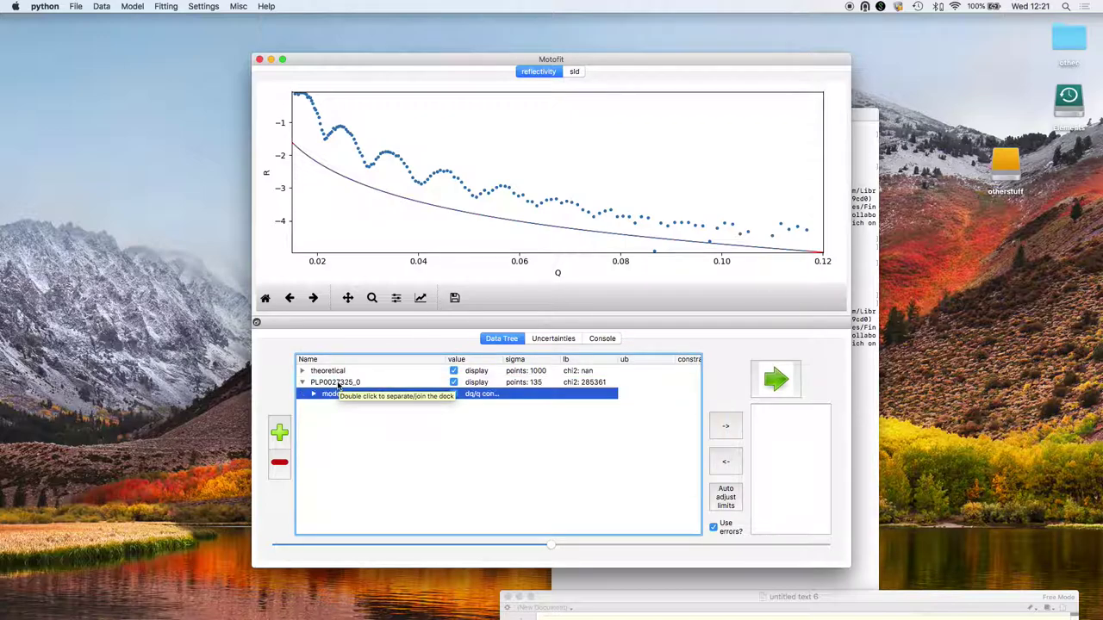
pyautogui.press('Right')
pyautogui.press('Down')
pyautogui.press('Down')
pyautogui.press('Down')
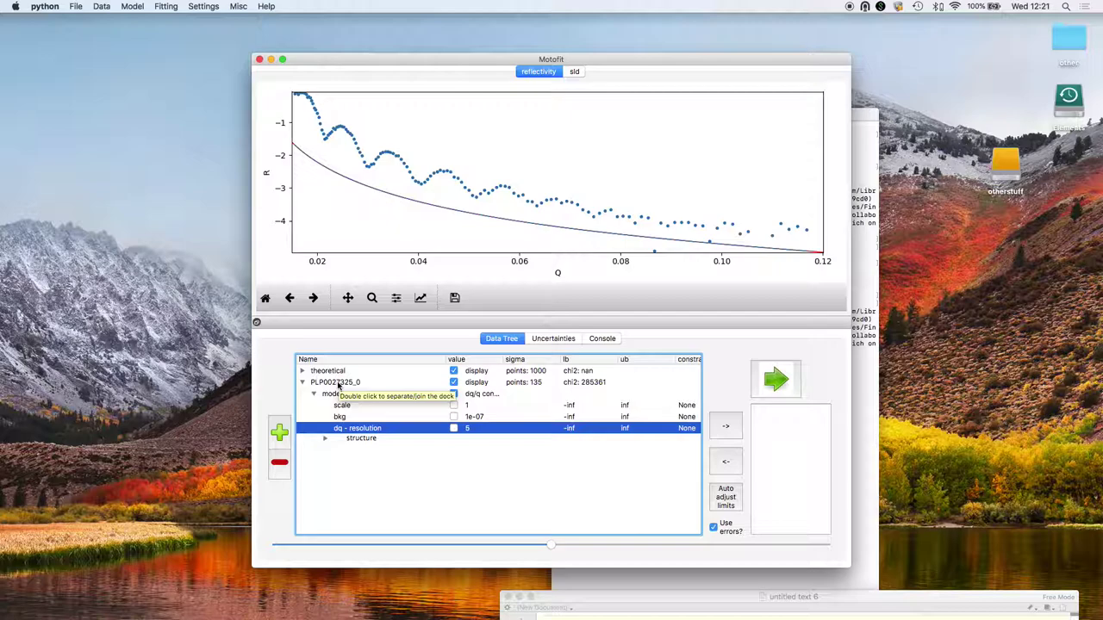
pyautogui.doubleClick(468, 428)
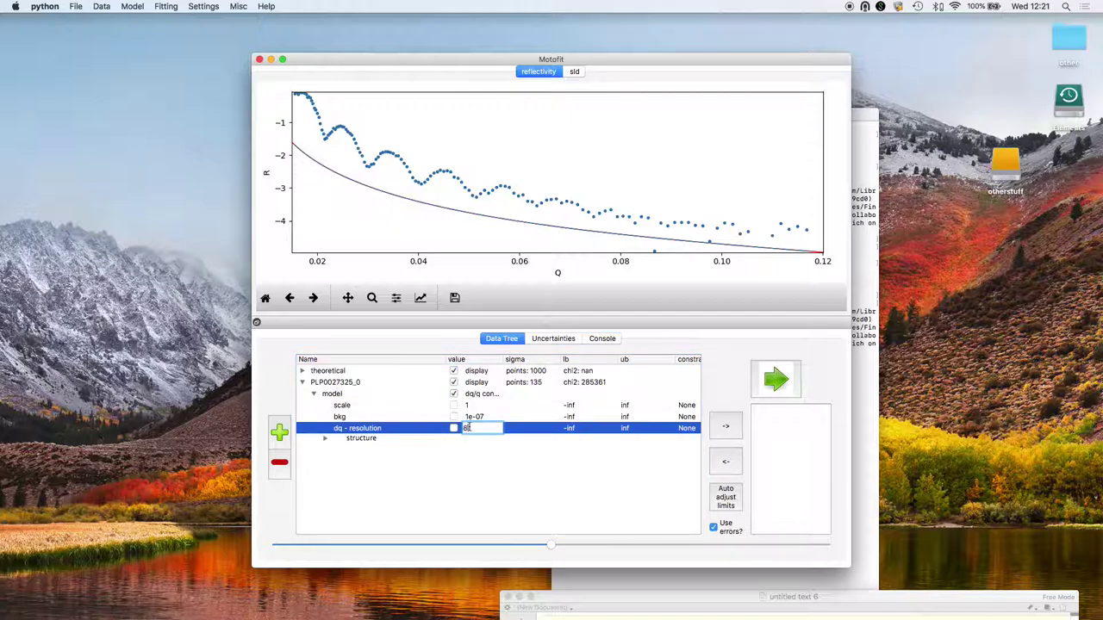
pyautogui.press('Return')
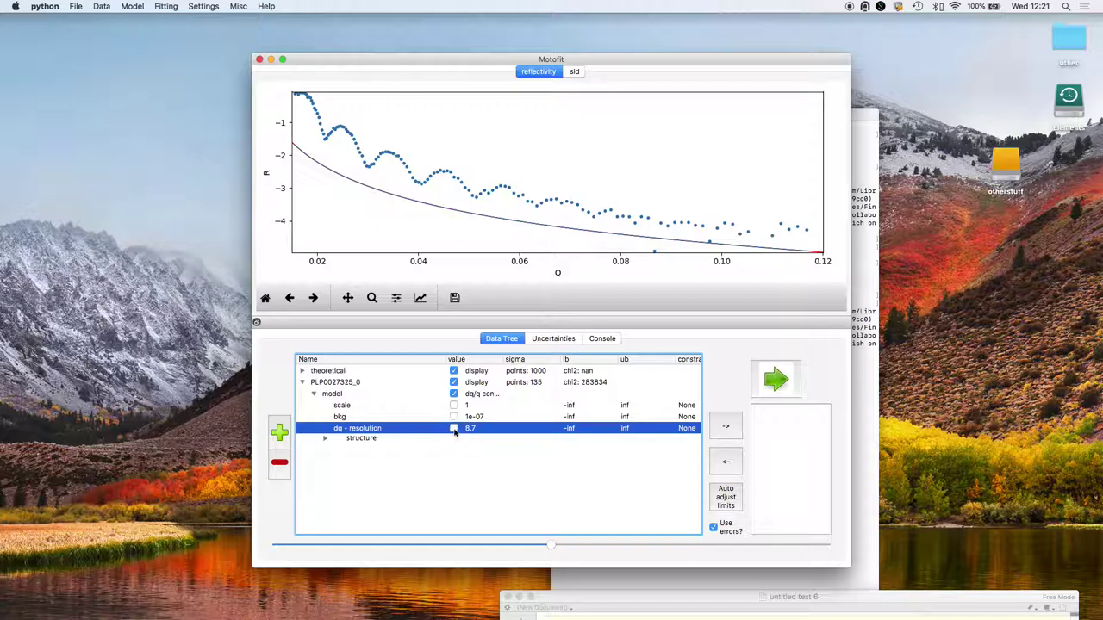
pyautogui.click(453, 428)
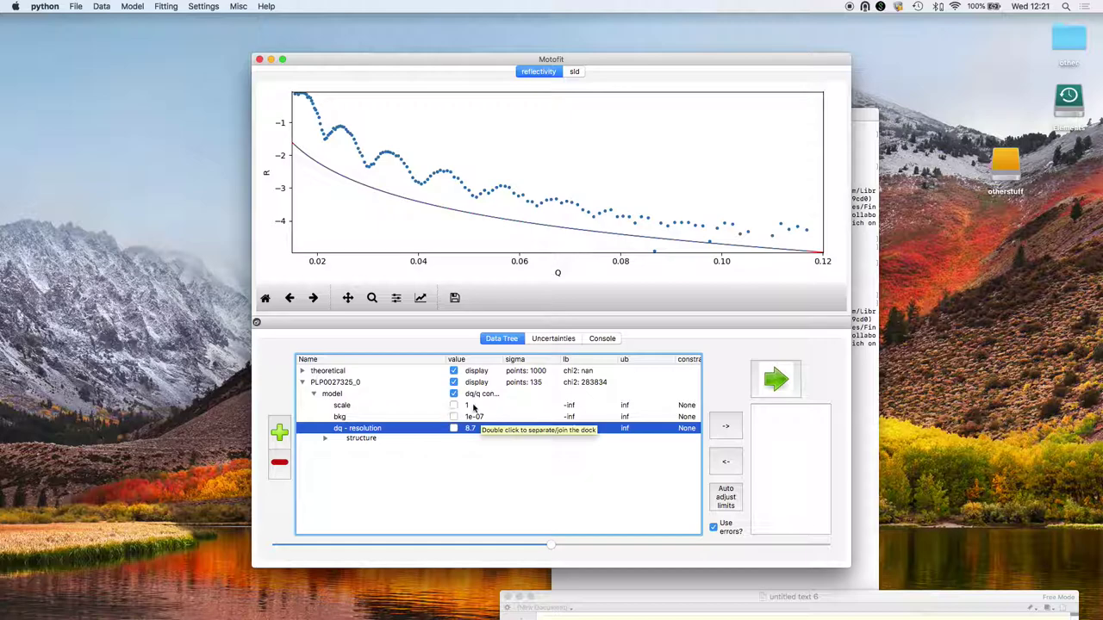
# - Let scale vary within bounds 0.9 to 1.1
pyautogui.click(477, 407)
pyautogui.click(453, 407)
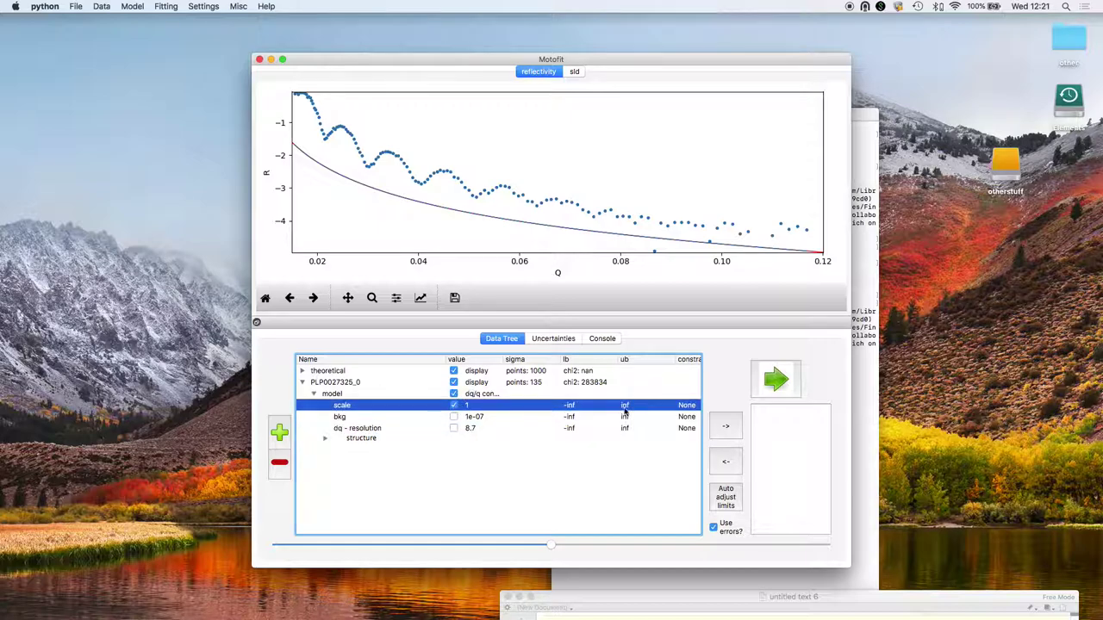
pyautogui.doubleClick(591, 407)
pyautogui.write('.9')
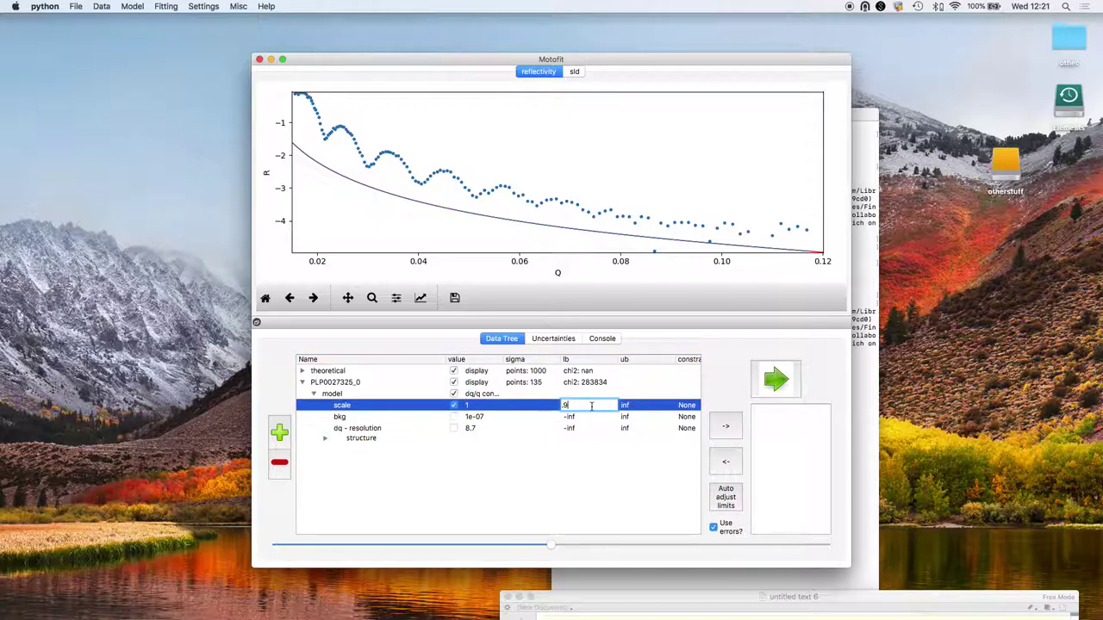
pyautogui.doubleClick(628, 406)
pyautogui.write('1.1')
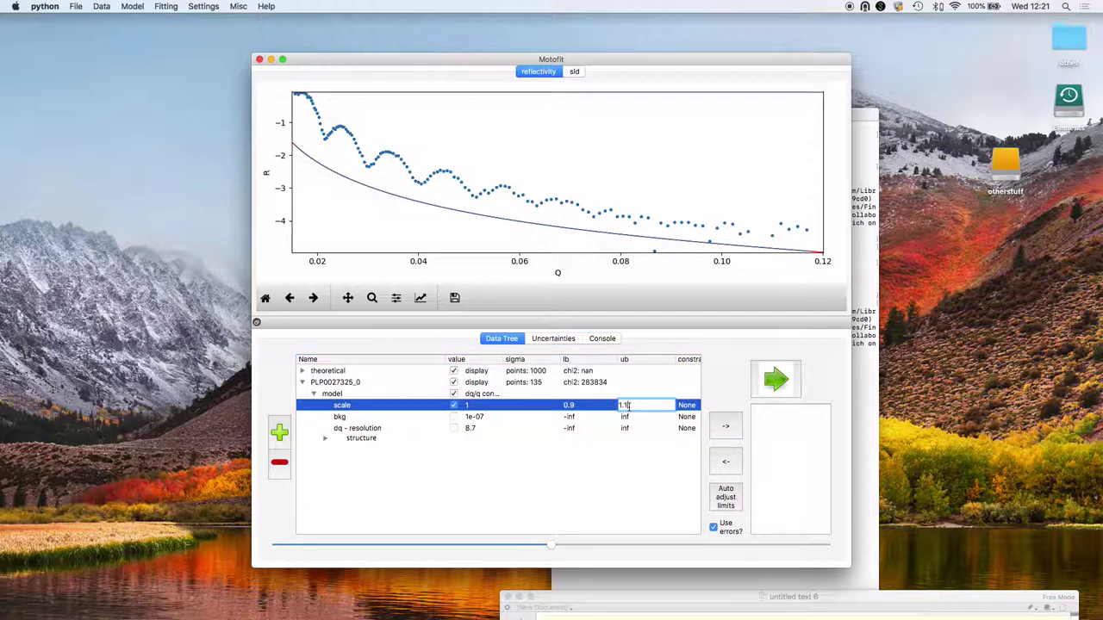
pyautogui.press('Return')
# - Rename the structure's middle layer to sio2
pyautogui.click(342, 439)
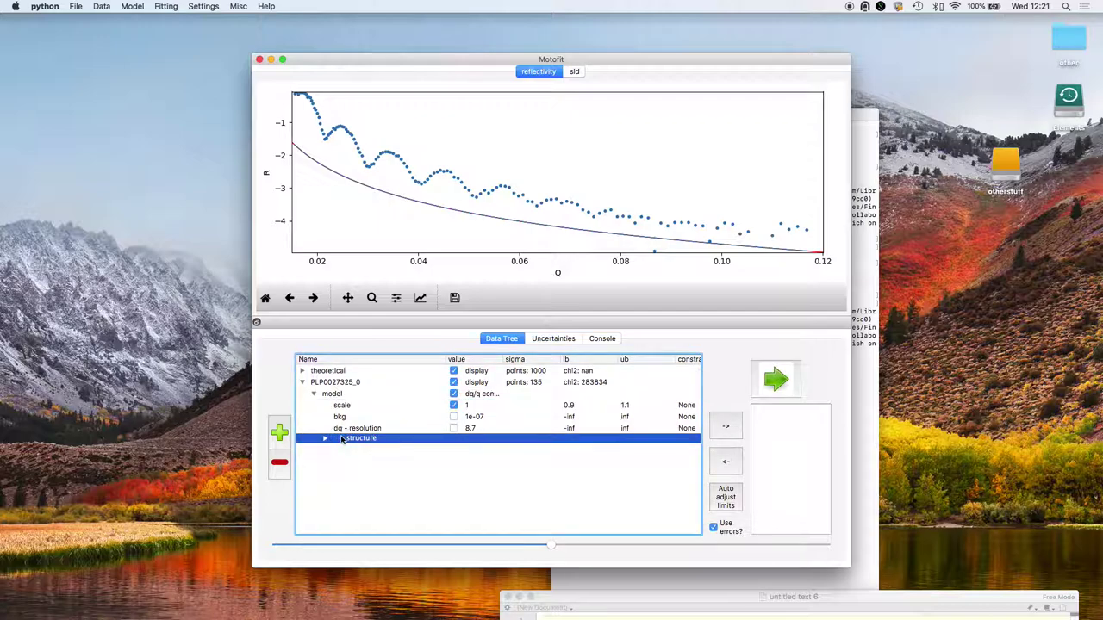
pyautogui.press('Right')
pyautogui.press('Down')
pyautogui.press('Down')
pyautogui.press('Up')
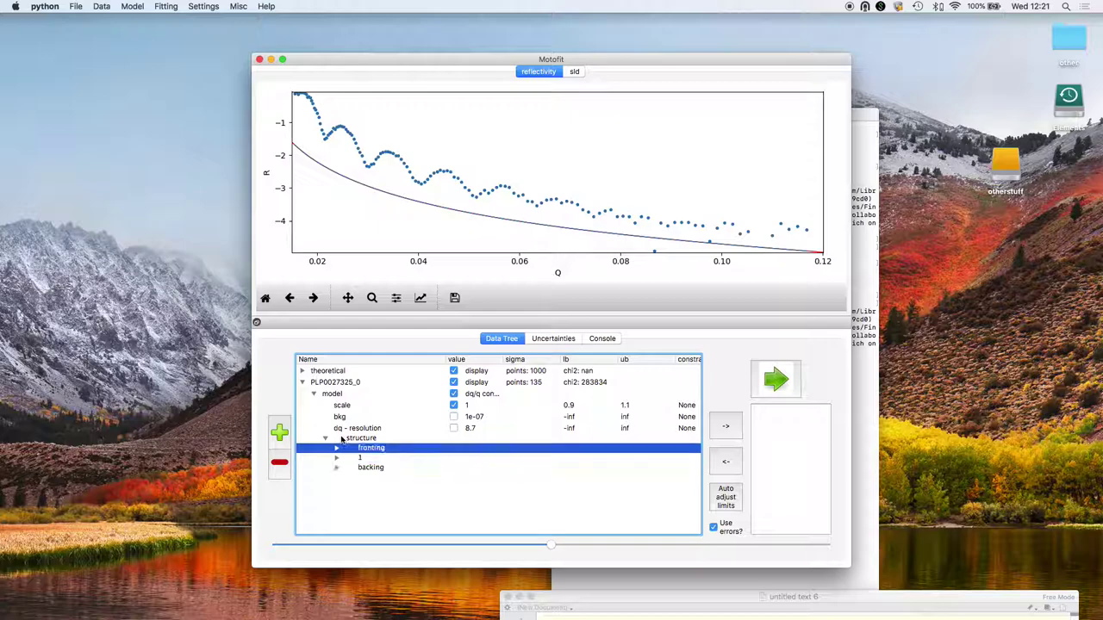
pyautogui.press('Down')
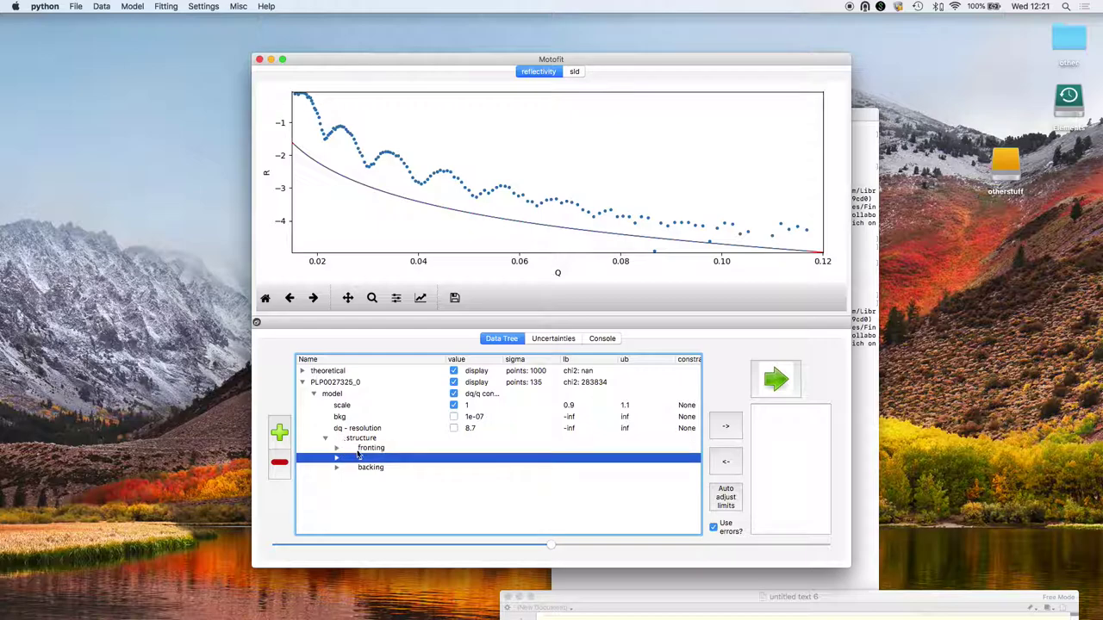
pyautogui.doubleClick(368, 459)
pyautogui.write('sl')
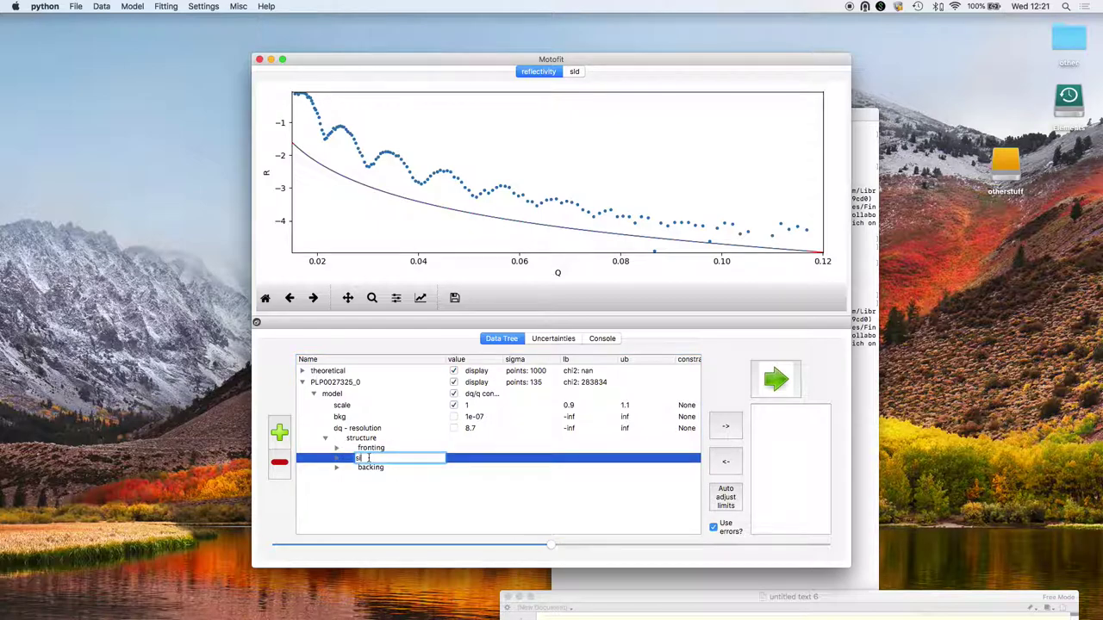
pyautogui.write('ab')
pyautogui.press('Return')
# - Insert a new Slab layer after fronting and name it polymer
pyautogui.click(373, 448)
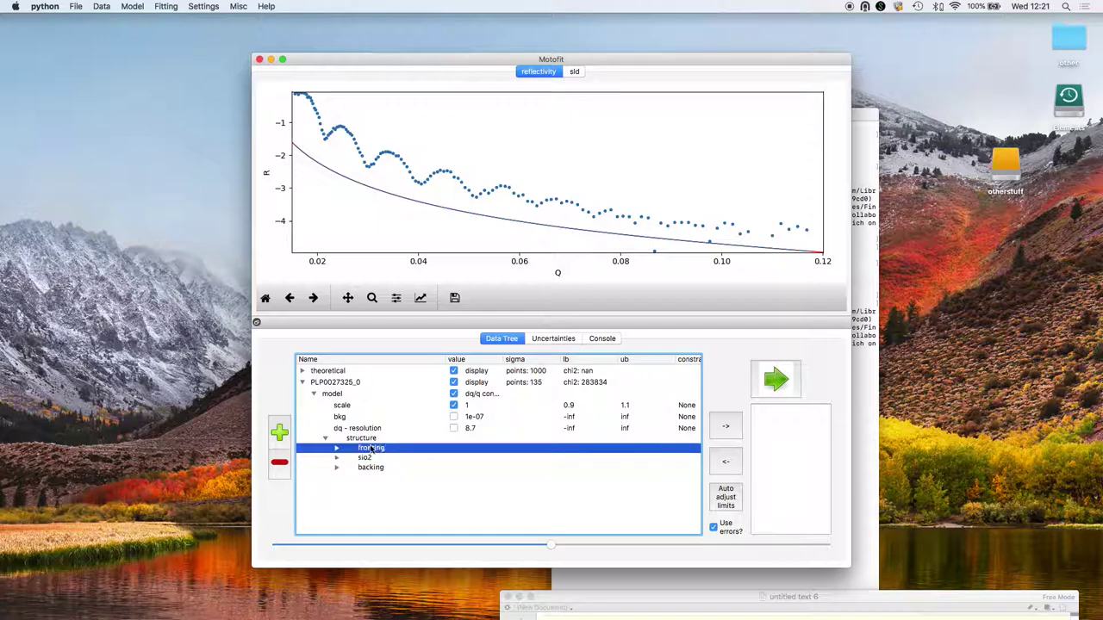
pyautogui.press('Insert')
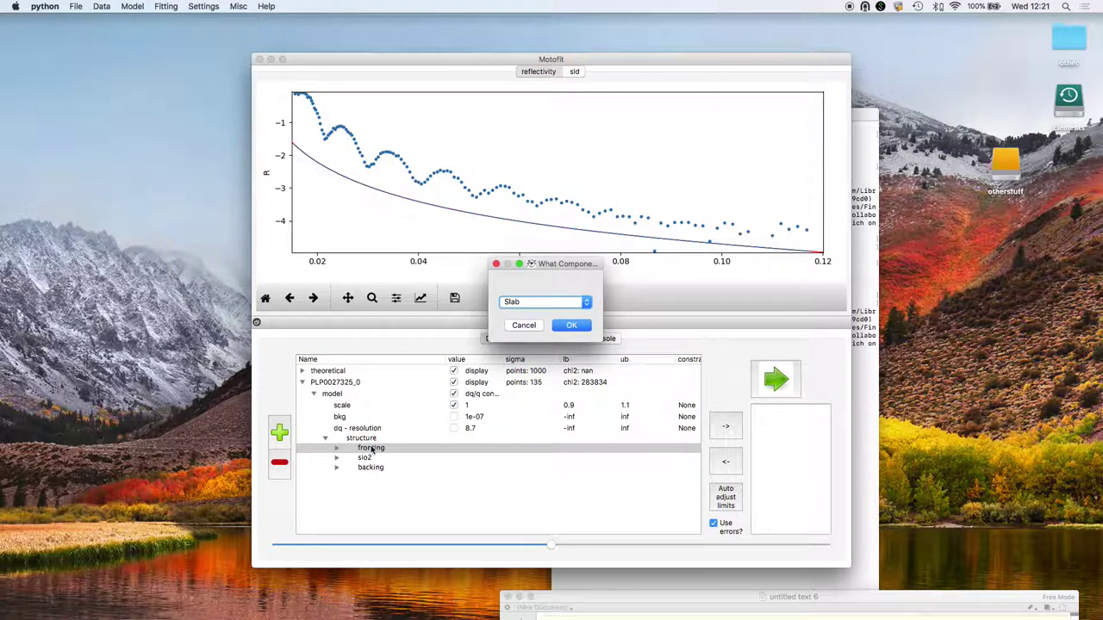
pyautogui.press('Return')
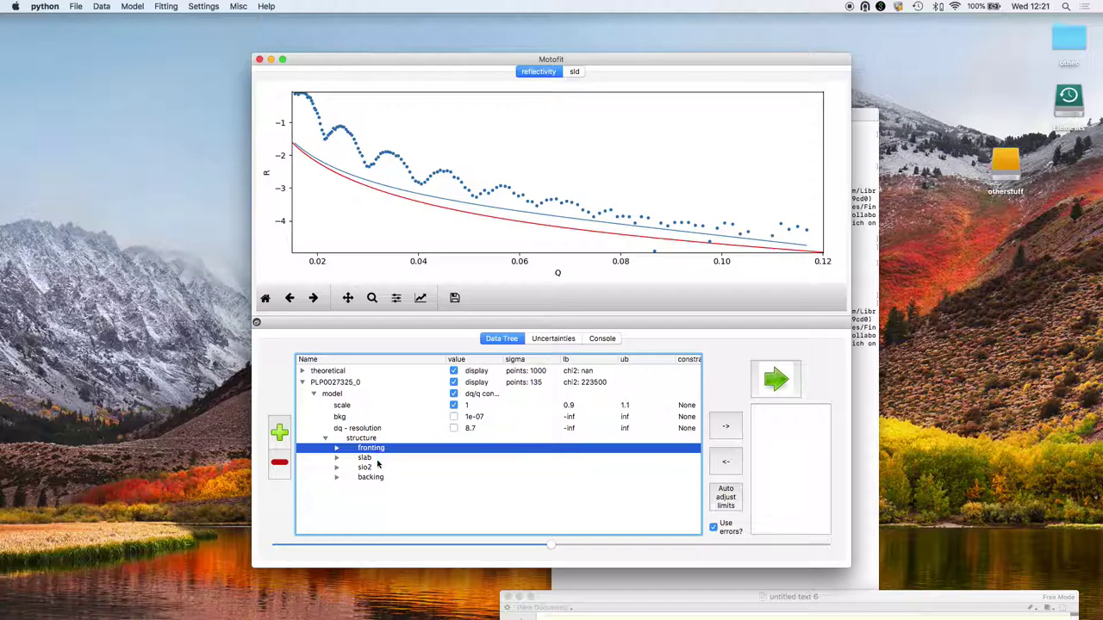
pyautogui.doubleClick(375, 458)
pyautogui.write('poly')
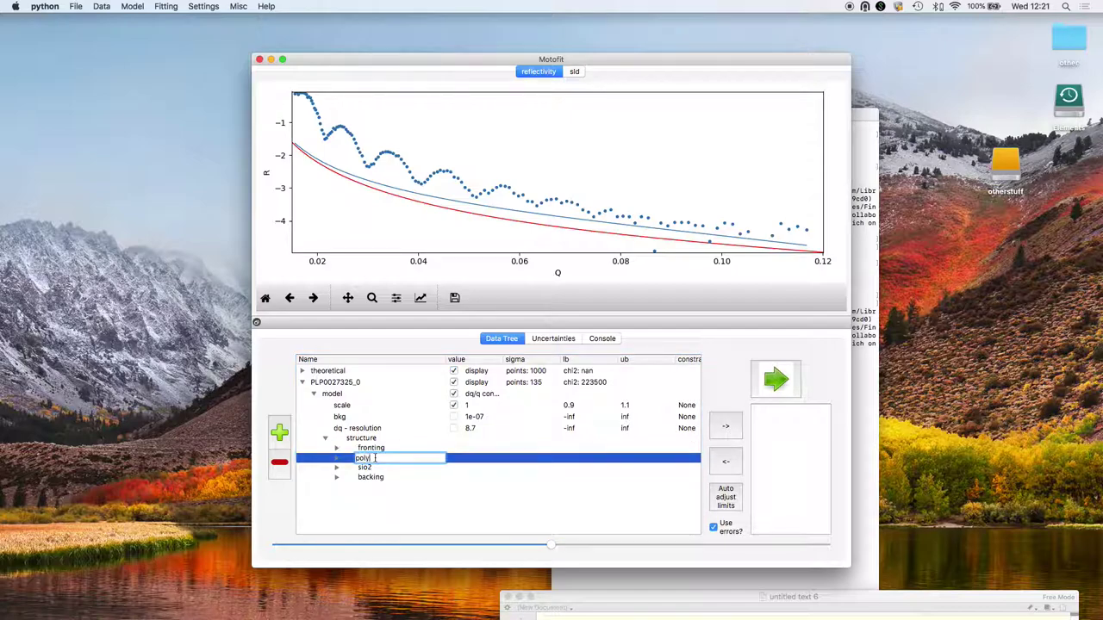
pyautogui.write('mer')
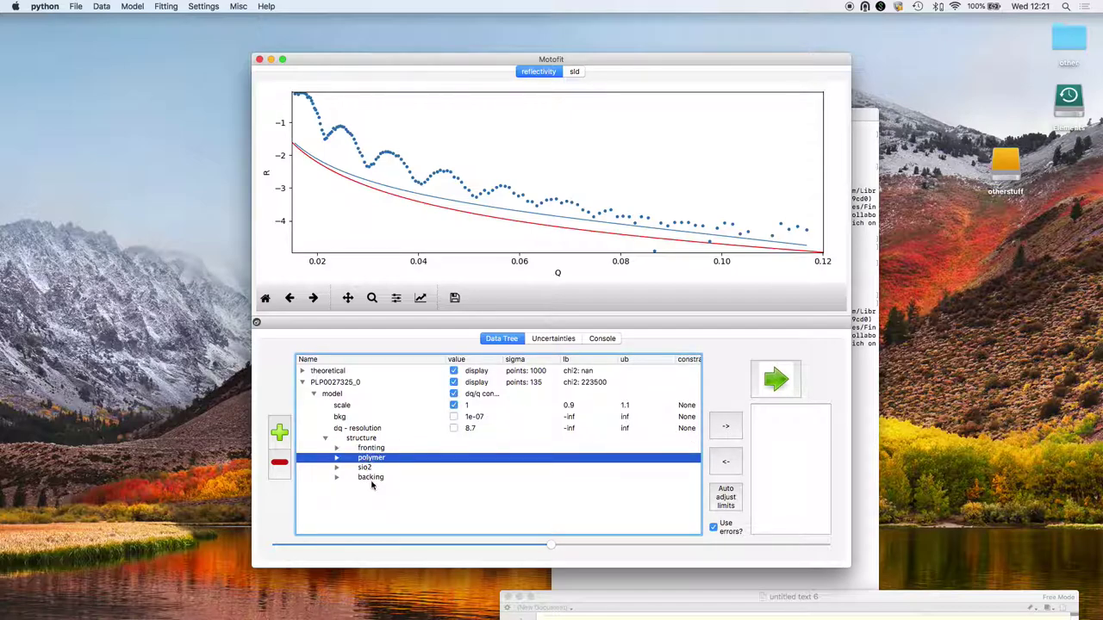
# - Let the backing roughness vary within bounds 1 to 5
pyautogui.click(372, 480)
pyautogui.press('Right')
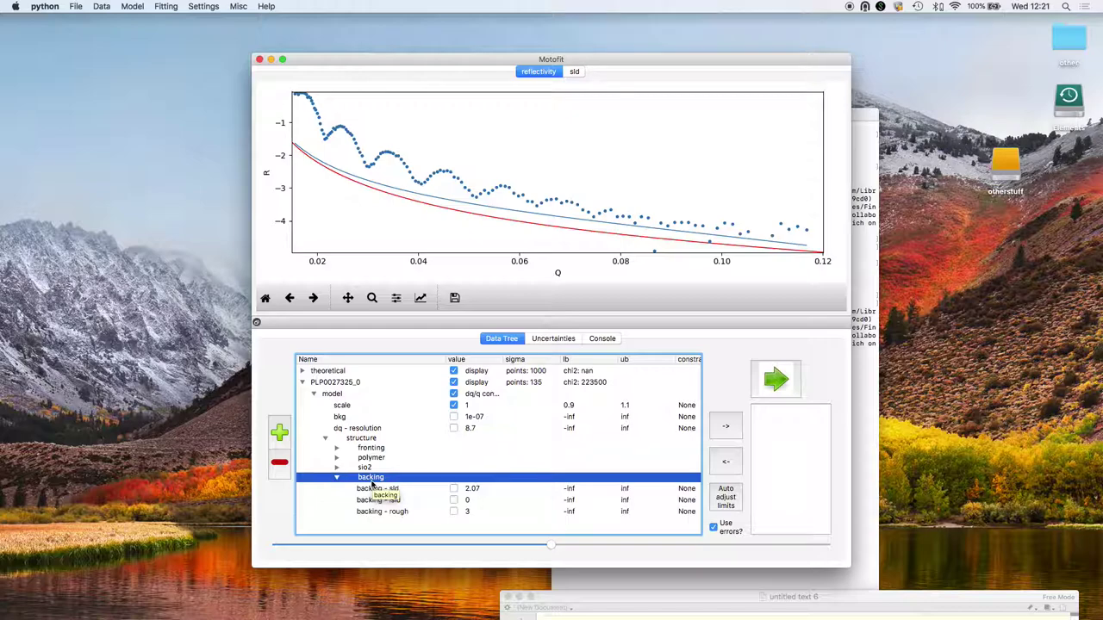
pyautogui.press('Down')
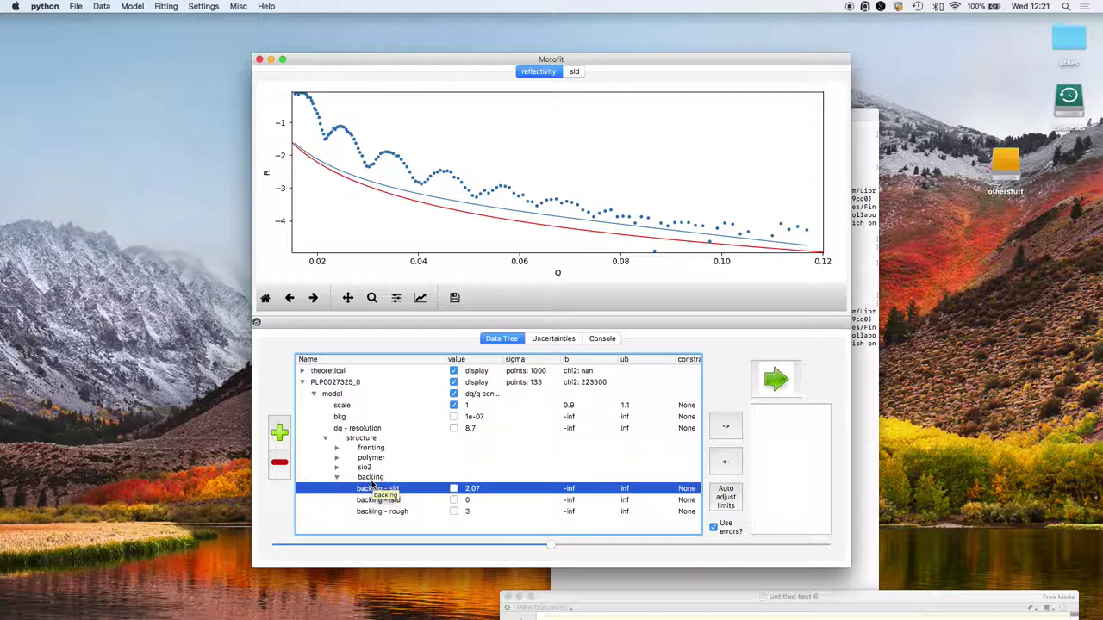
pyautogui.click(453, 511)
pyautogui.click(571, 514)
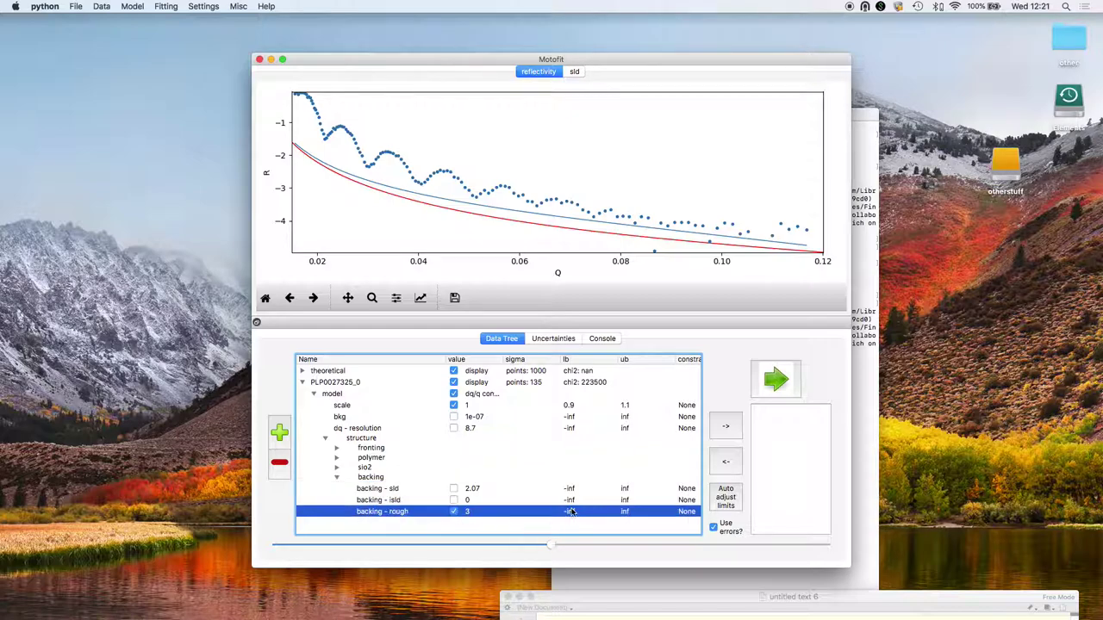
pyautogui.click(571, 514)
pyautogui.write('1')
pyautogui.click(627, 515)
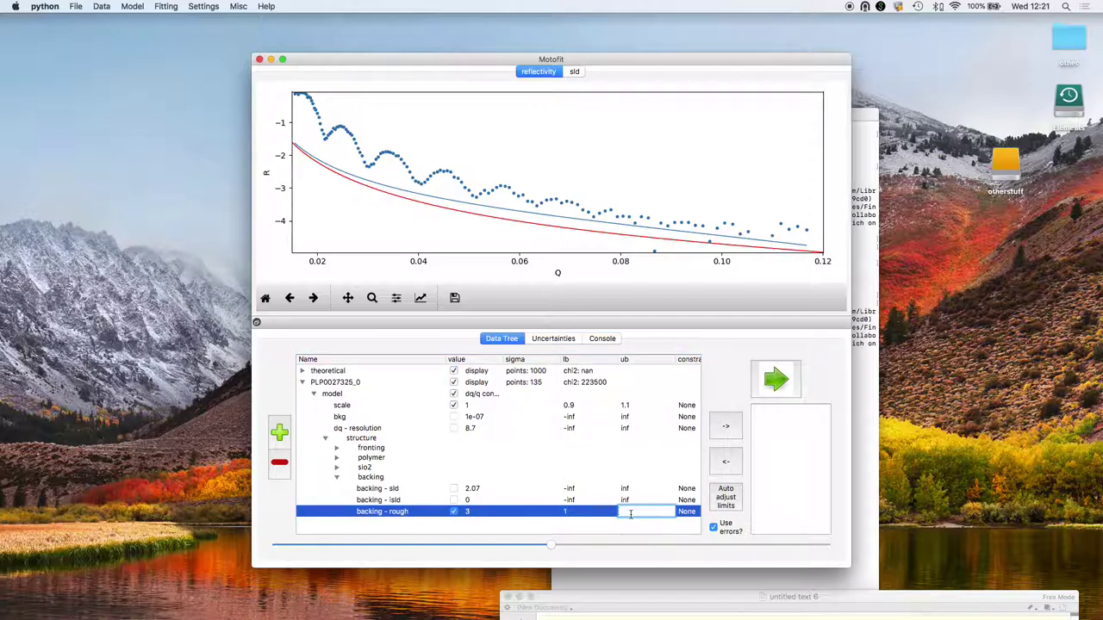
# - Let the sio2 thickness vary within bounds 1 to 25
pyautogui.click(338, 469)
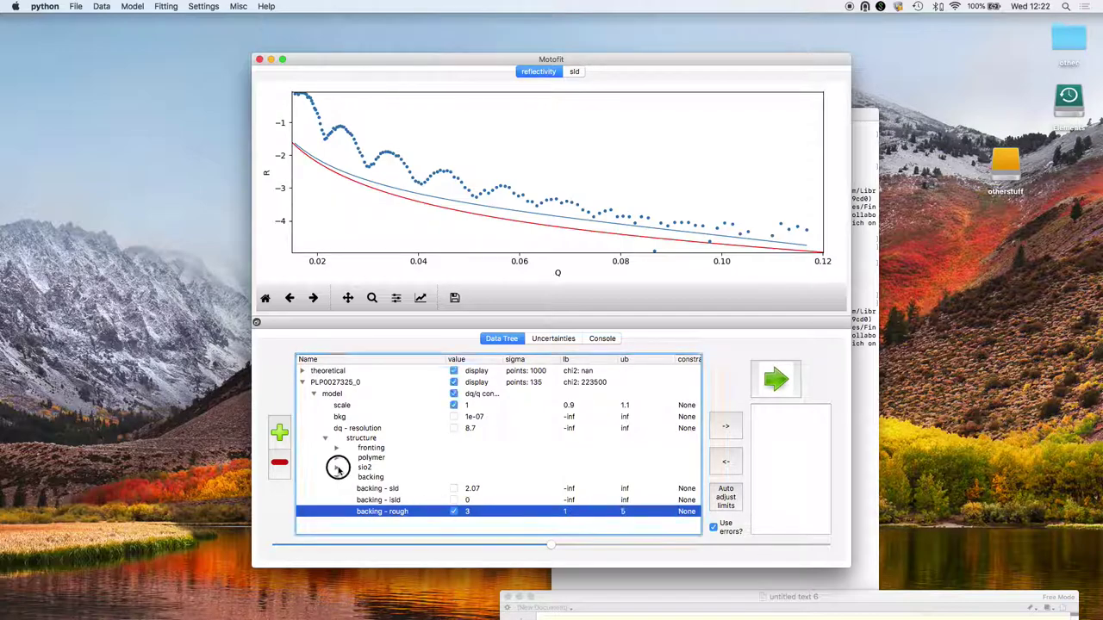
pyautogui.click(569, 479)
pyautogui.click(569, 479)
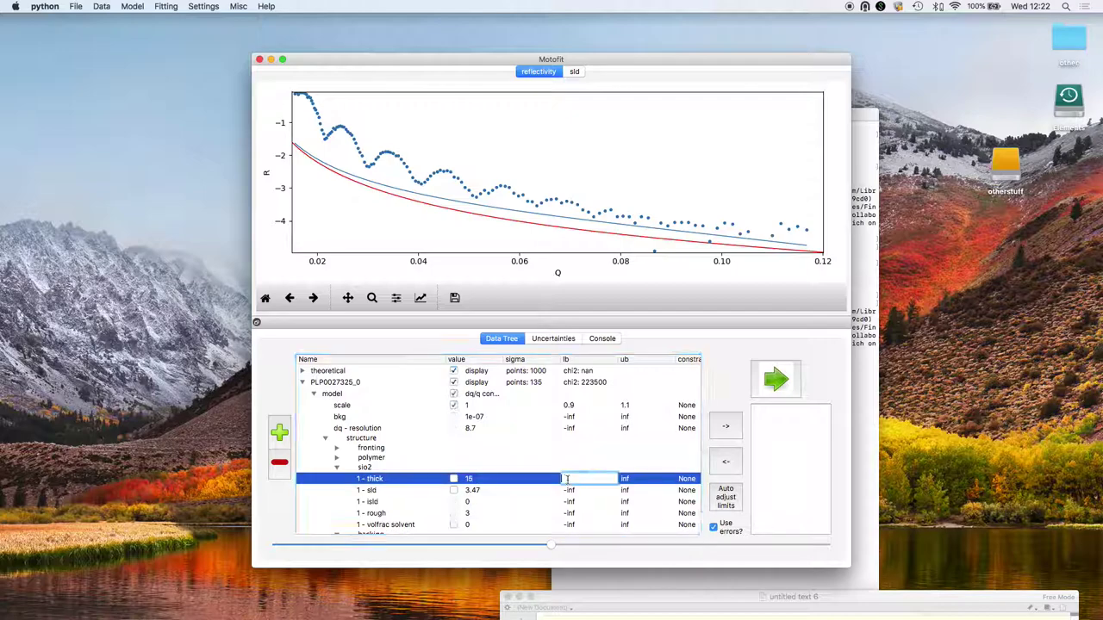
pyautogui.write('1')
pyautogui.click(635, 480)
pyautogui.write('2')
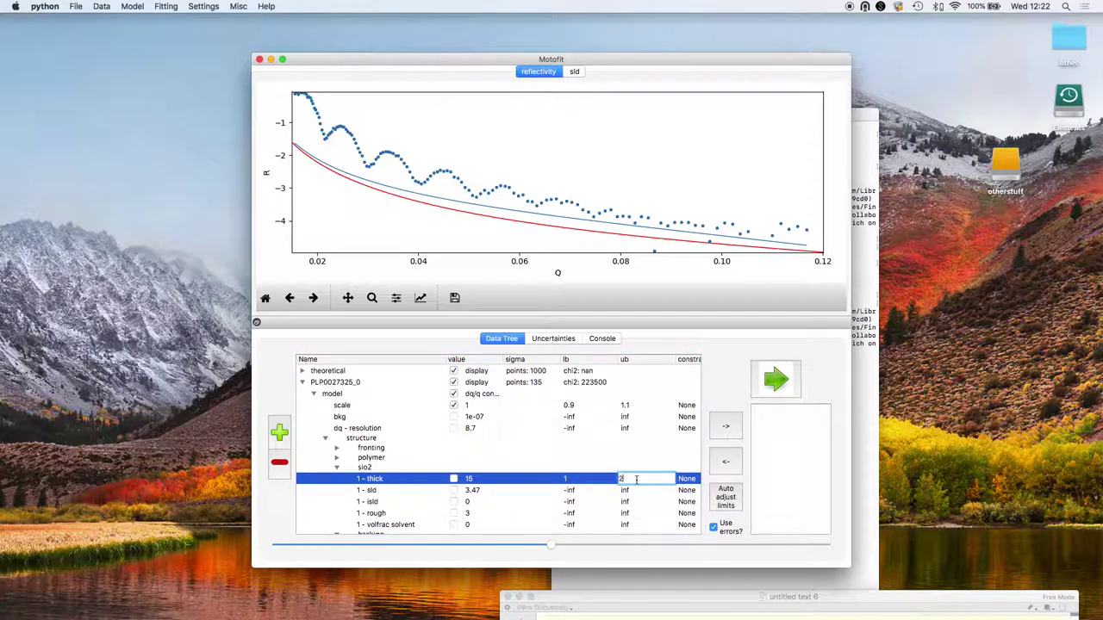
pyautogui.write('5')
pyautogui.click(454, 479)
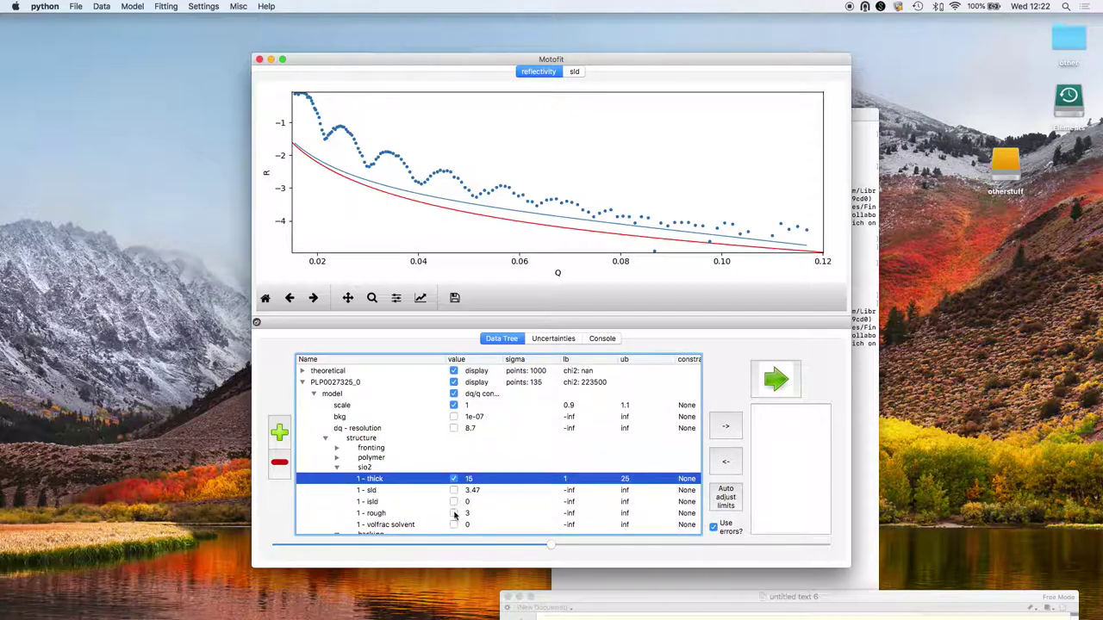
# - Bound the sio2 roughness between 1 and 6
pyautogui.doubleClick(569, 513)
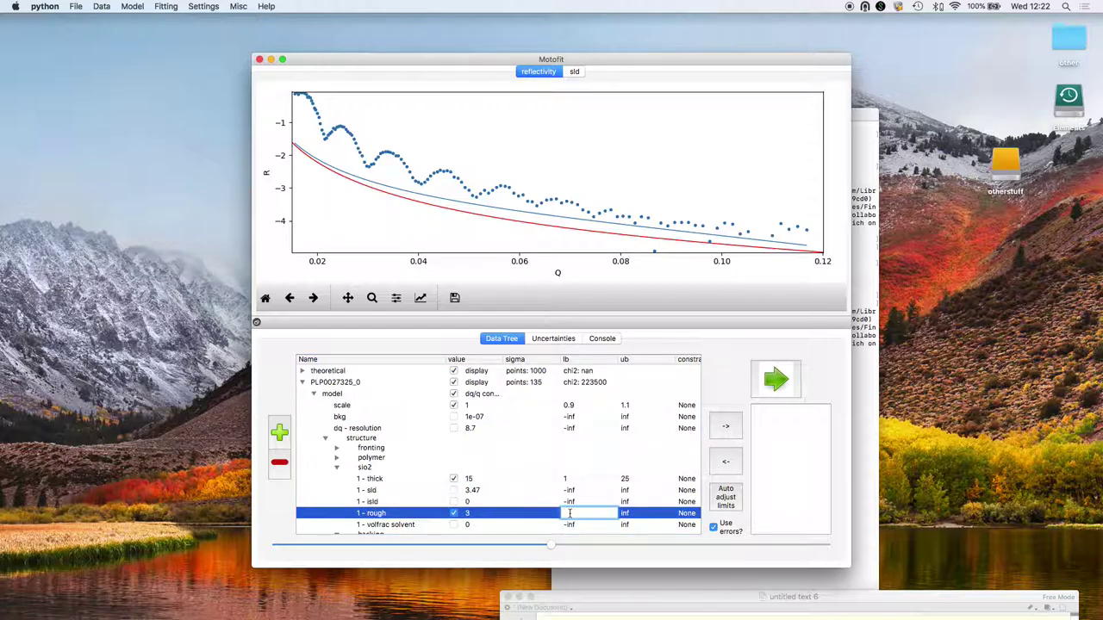
pyautogui.write('1')
pyautogui.click(632, 514)
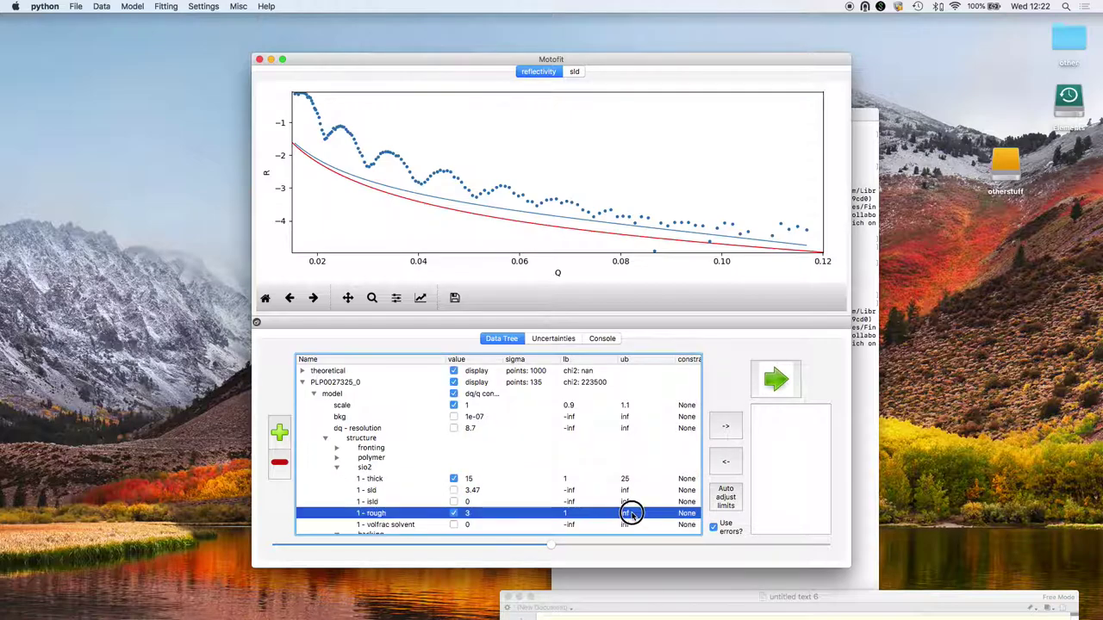
pyautogui.doubleClick(632, 514)
pyautogui.write('6')
pyautogui.press('Return')
# - Give the polymer layer thickness 520 and SLD 6, and set both to vary
pyautogui.doubleClick(382, 458)
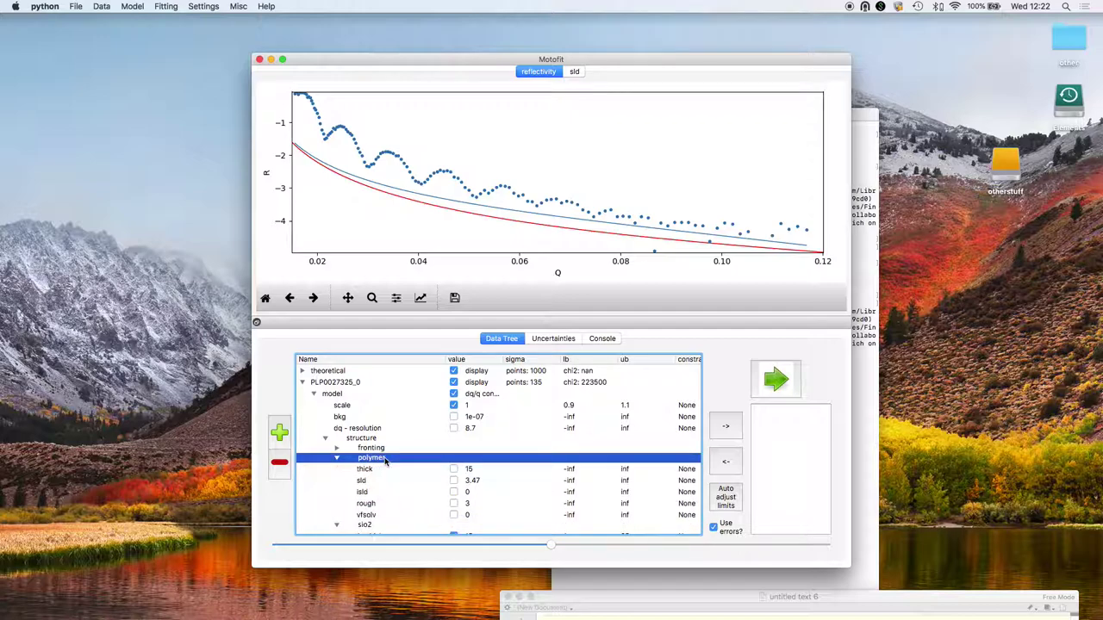
pyautogui.doubleClick(477, 468)
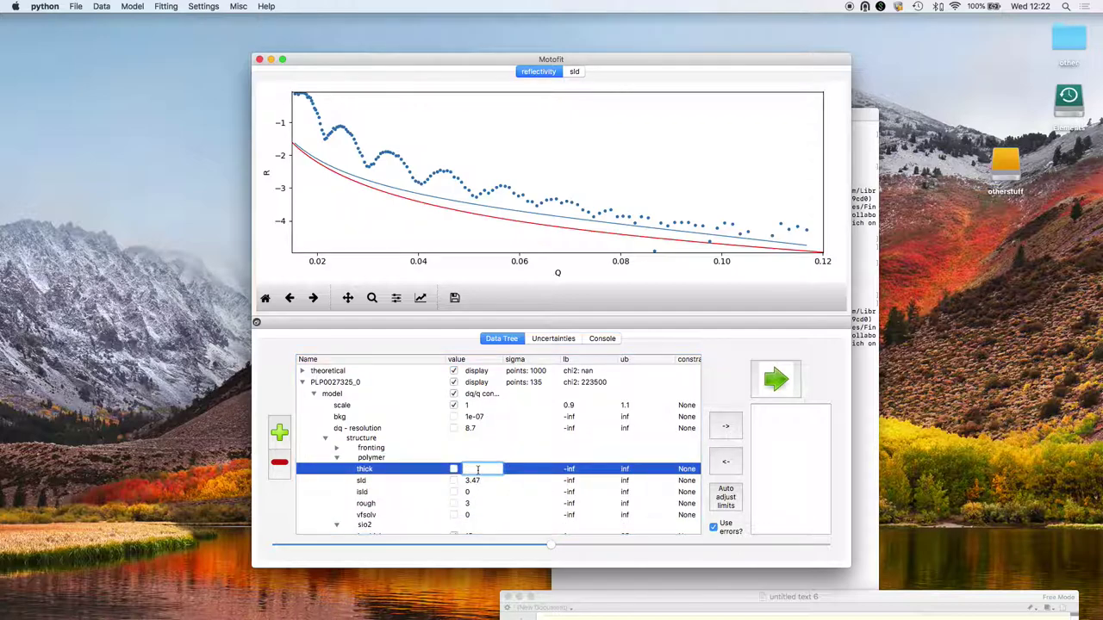
pyautogui.write('520')
pyautogui.press('Return')
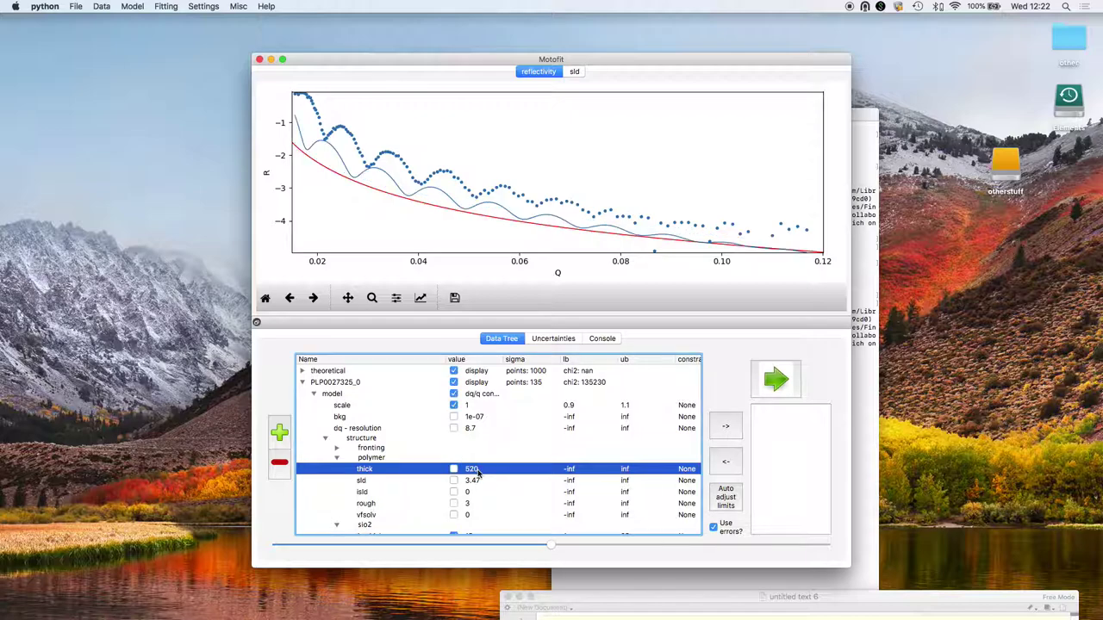
pyautogui.doubleClick(476, 480)
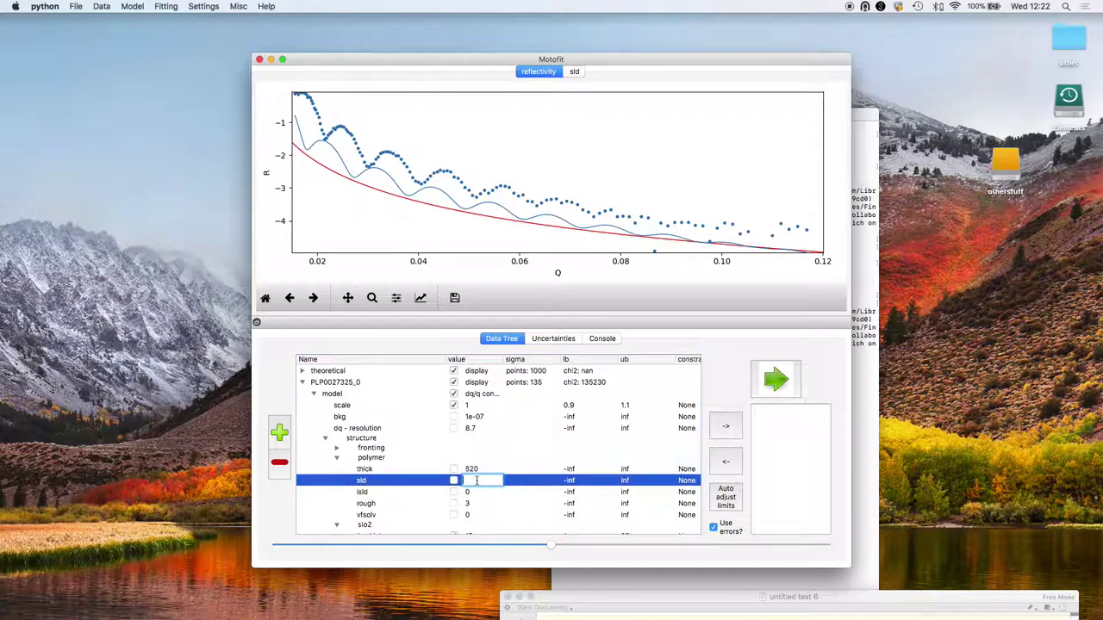
pyautogui.write('5')
pyautogui.press('Return')
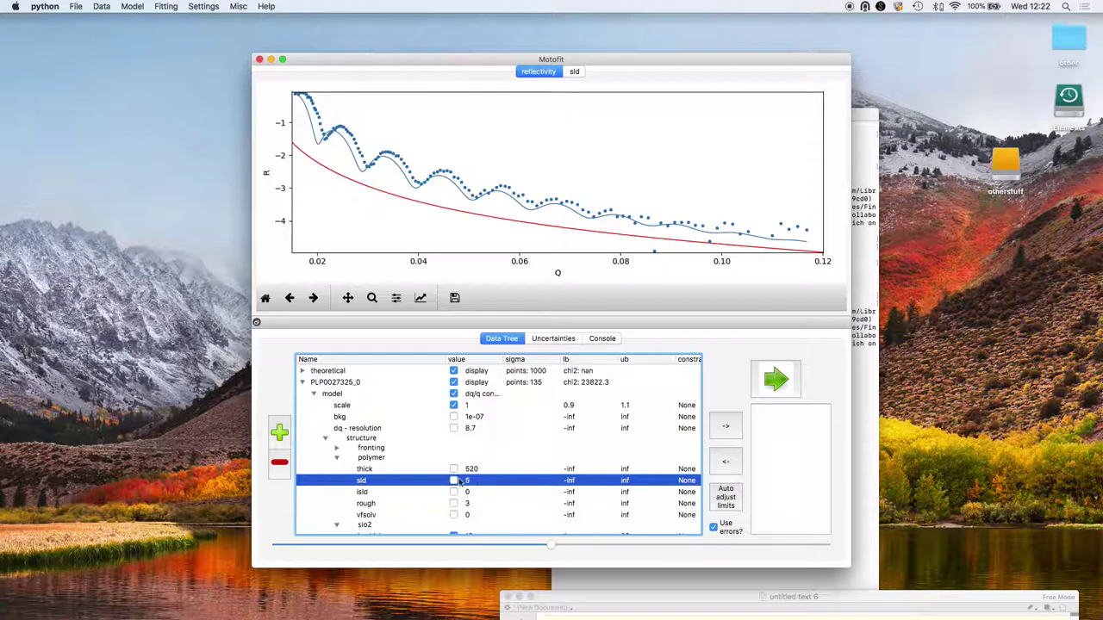
pyautogui.doubleClick(475, 480)
pyautogui.write('6')
pyautogui.press('Return')
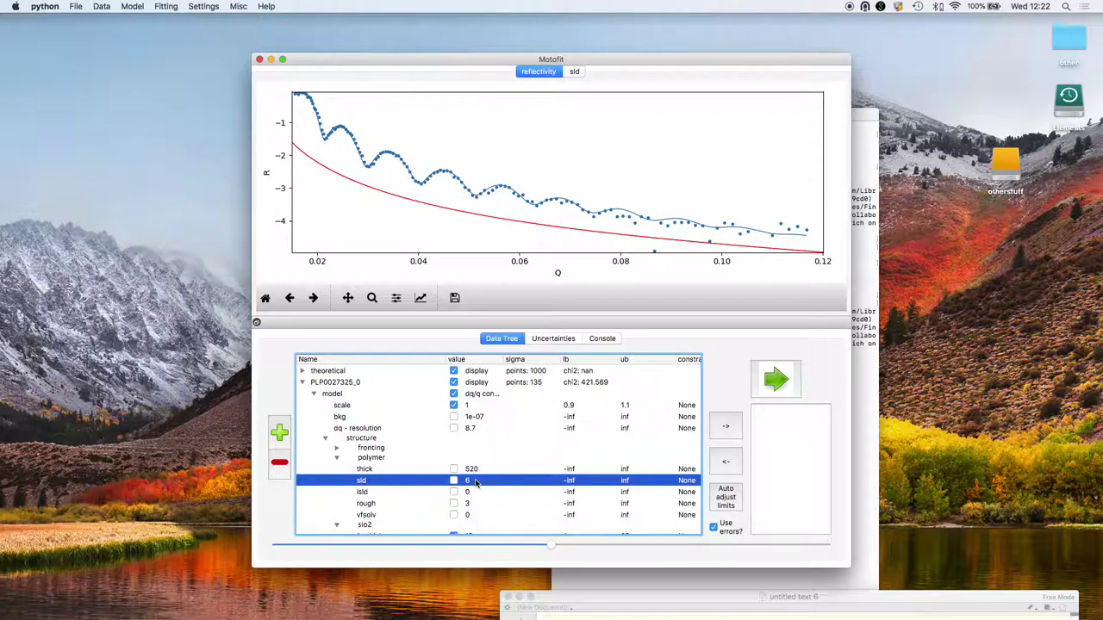
pyautogui.click(454, 468)
pyautogui.click(453, 480)
# - Let the polymer roughness vary and adjust its lower and upper bounds
pyautogui.click(453, 503)
pyautogui.doubleClick(576, 504)
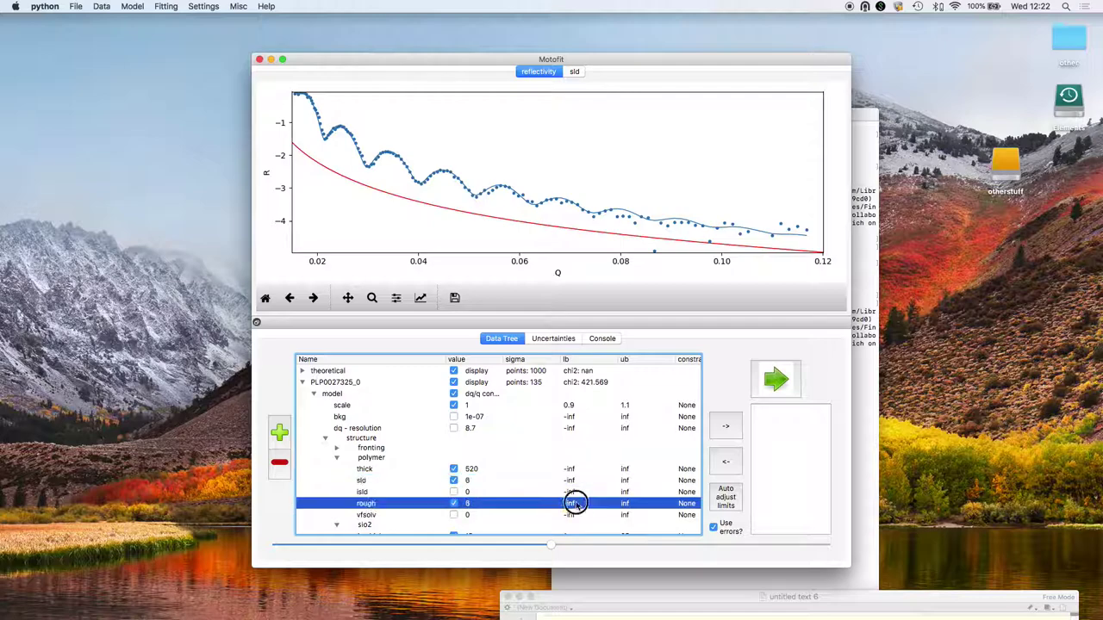
pyautogui.write('4')
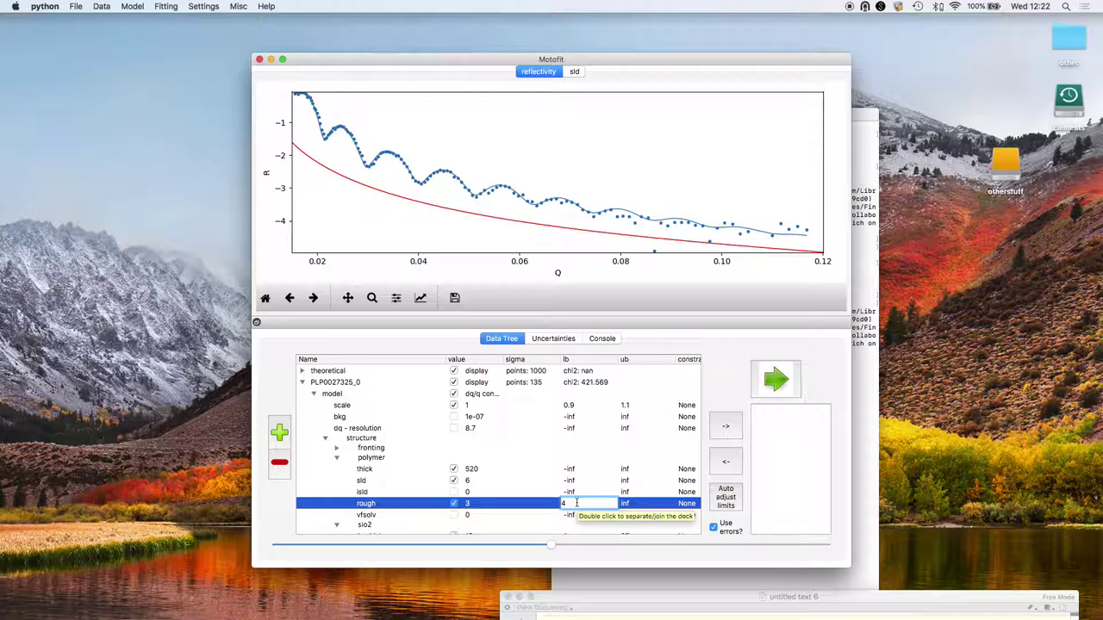
pyautogui.press('Return')
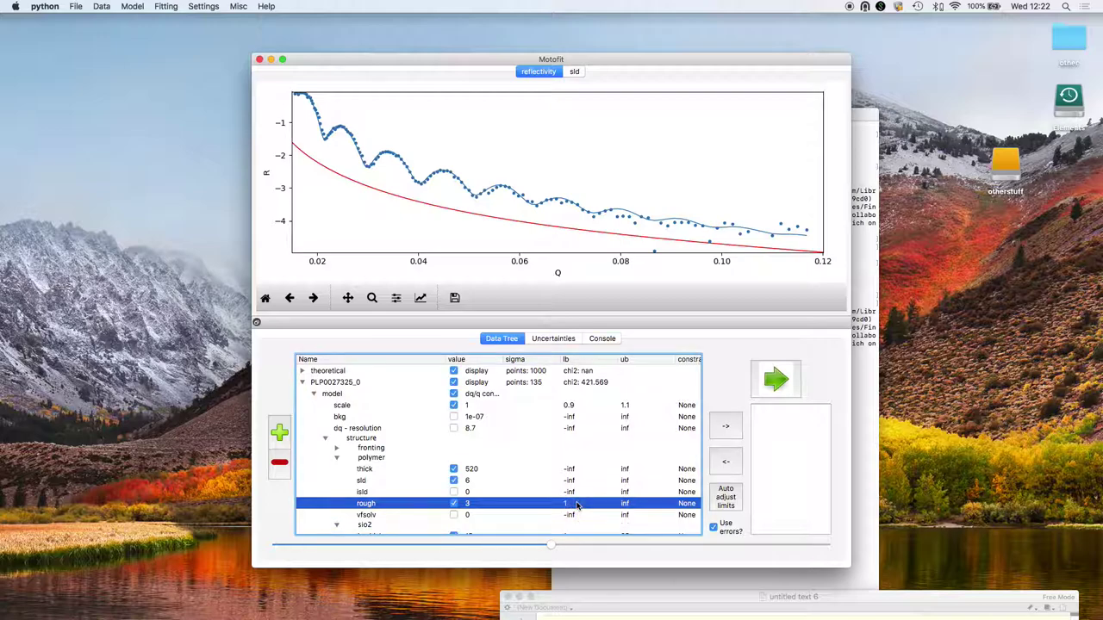
pyautogui.doubleClick(621, 503)
pyautogui.press('Return')
# - Bound the polymer SLD to 5.6–6.6 and raise the roughness upper bound to 7
pyautogui.doubleClick(581, 480)
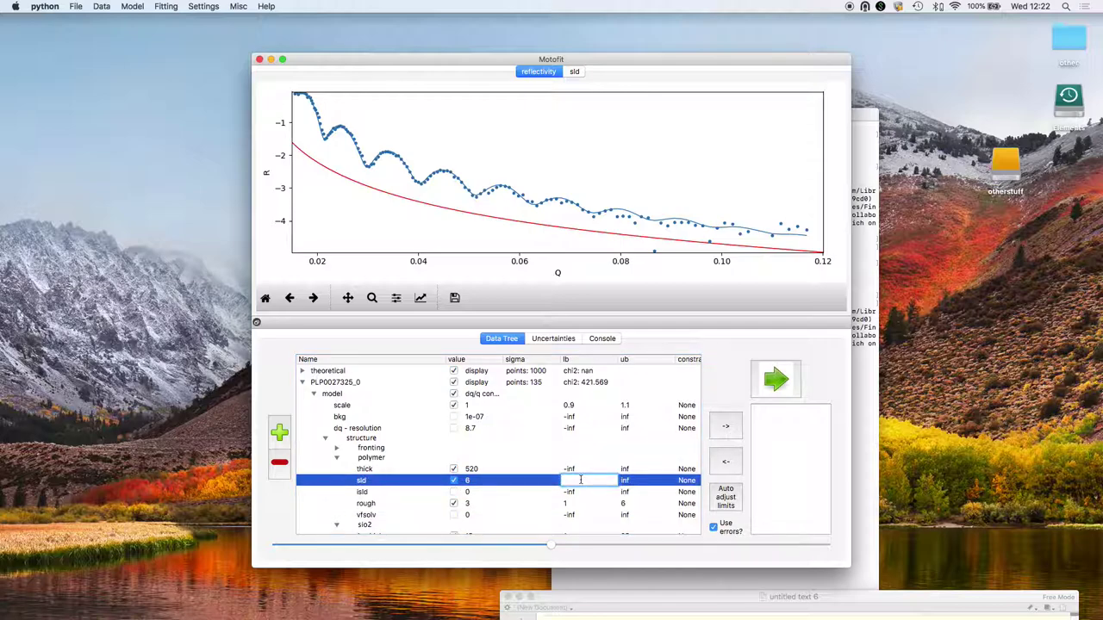
pyautogui.write('5.6')
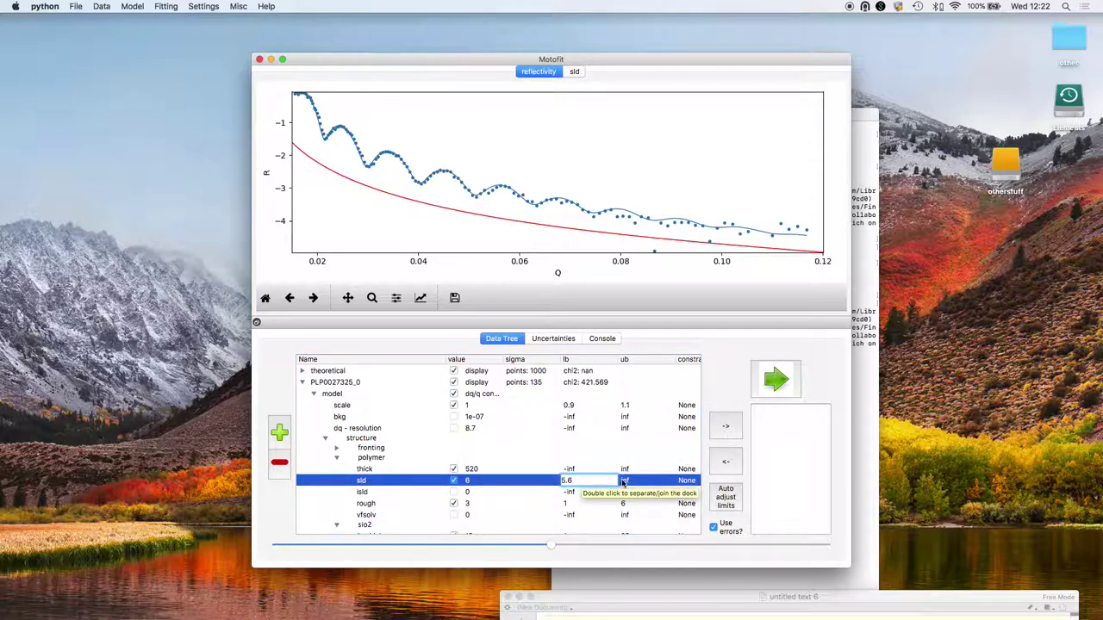
pyautogui.doubleClick(621, 479)
pyautogui.write('6.6')
pyautogui.press('Return')
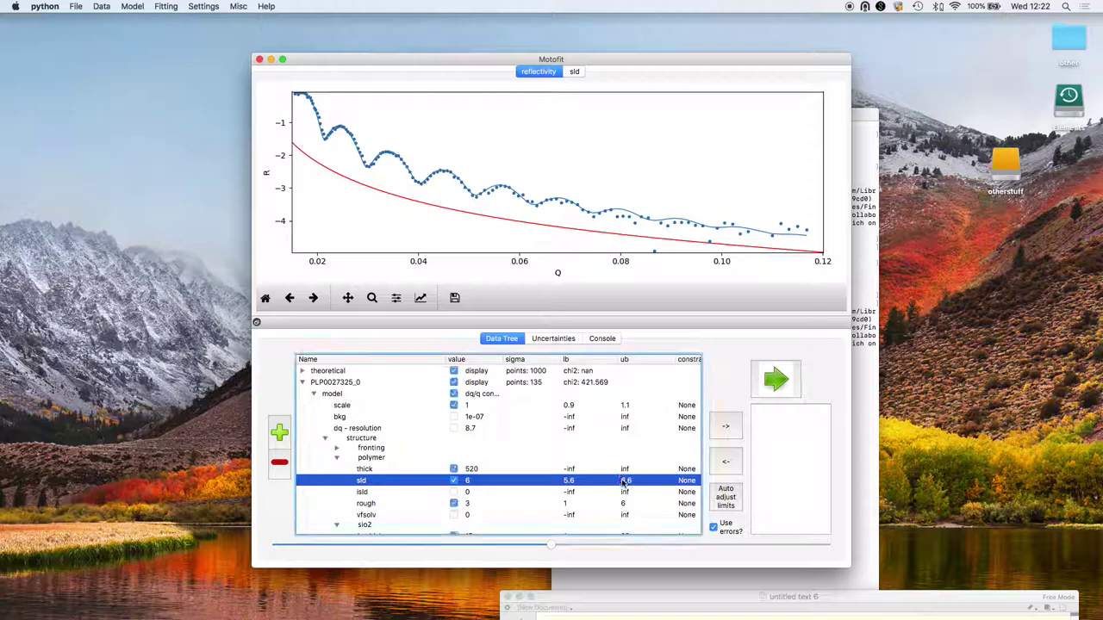
pyautogui.doubleClick(622, 503)
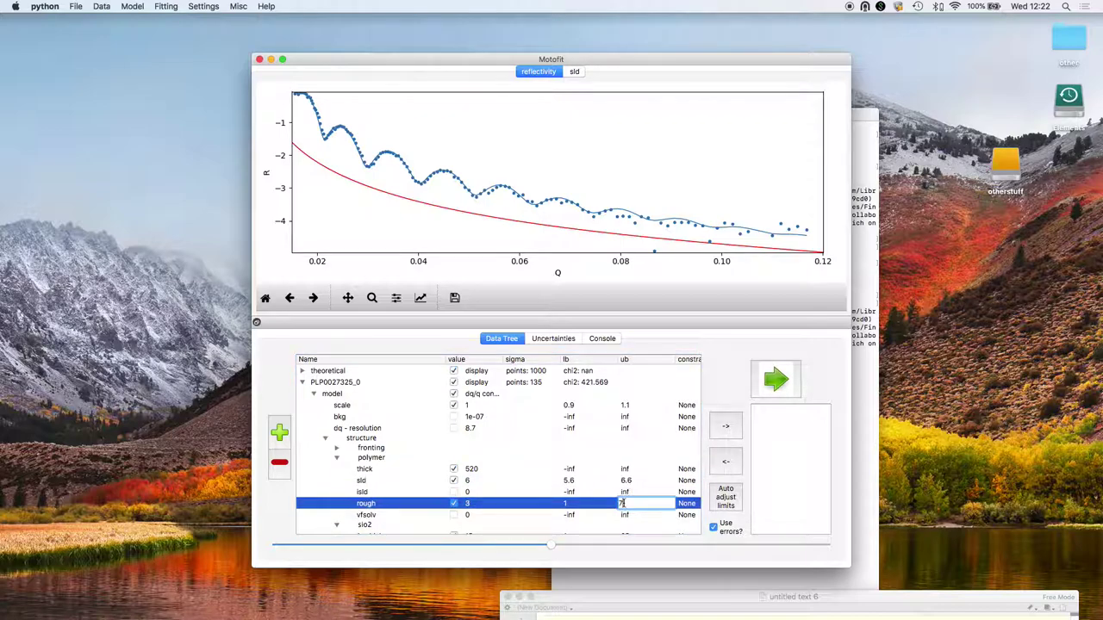
pyautogui.write('7')
pyautogui.press('Return')
# - Bound the polymer thickness between 480 and 550
pyautogui.doubleClick(584, 468)
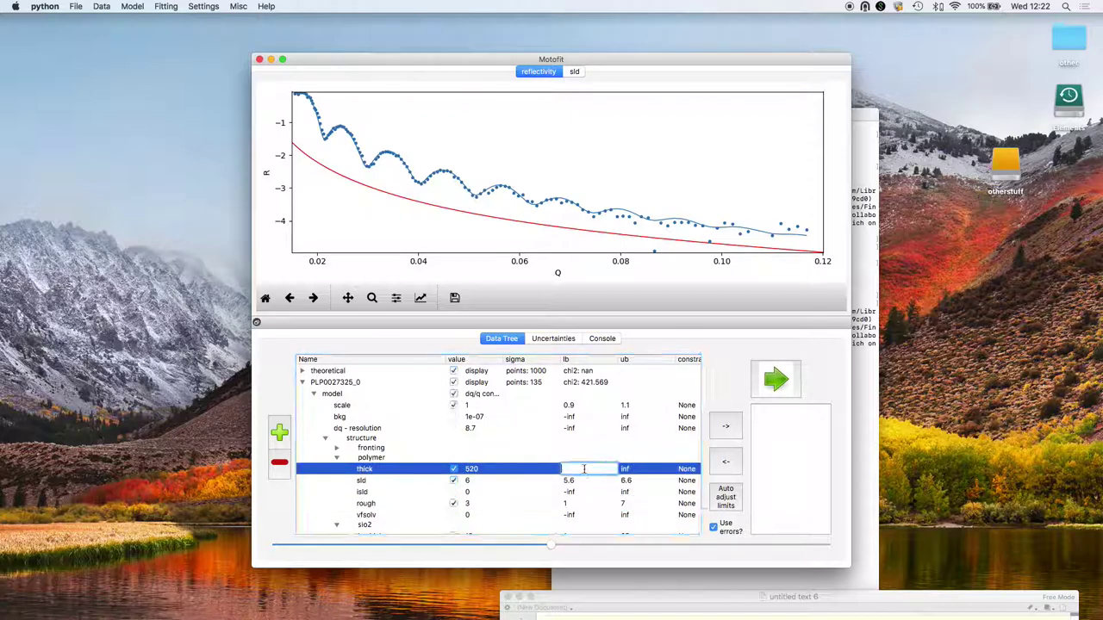
pyautogui.write('480')
pyautogui.press('Return')
pyautogui.doubleClick(628, 468)
pyautogui.write('5')
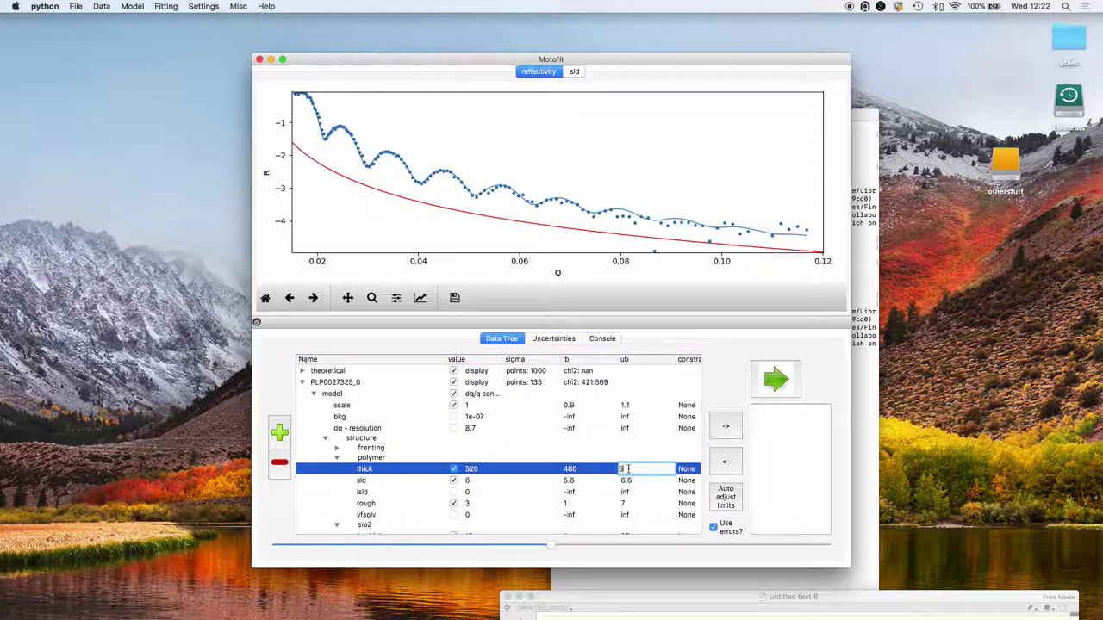
pyautogui.write('50')
pyautogui.press('Return')
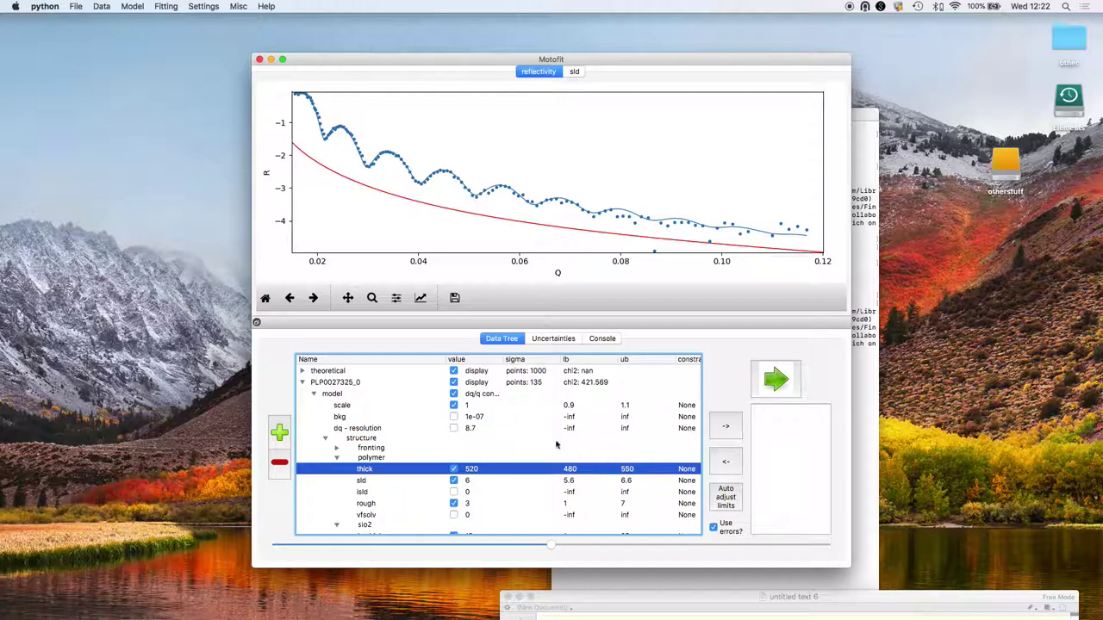
pyautogui.scroll(-3, 540, 443)
pyautogui.scroll(-6, 541, 443)
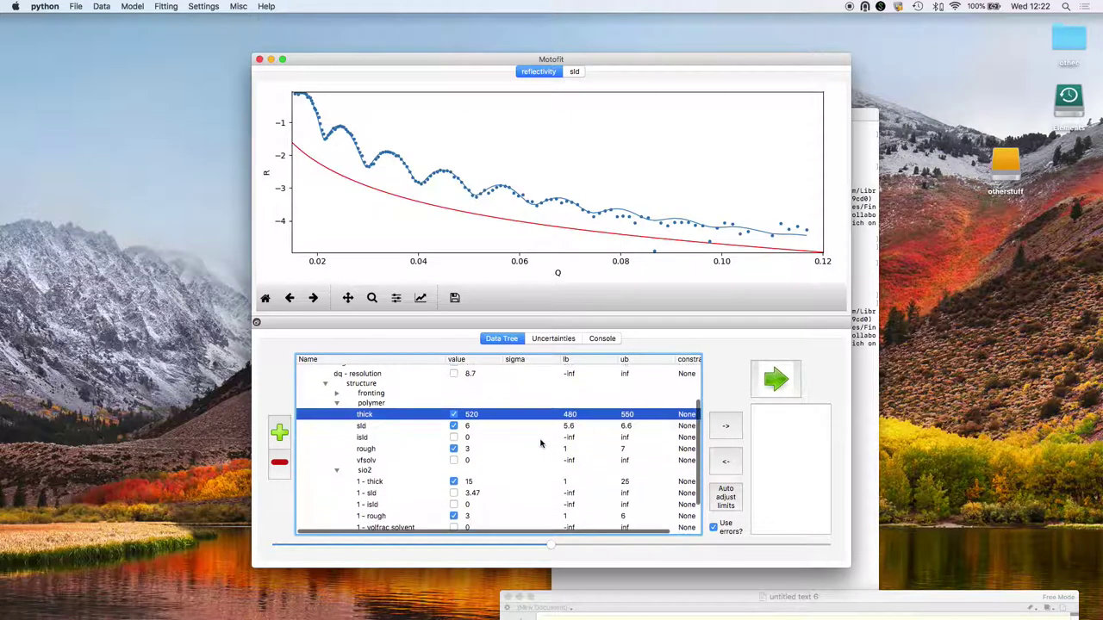
pyautogui.scroll(8, 541, 442)
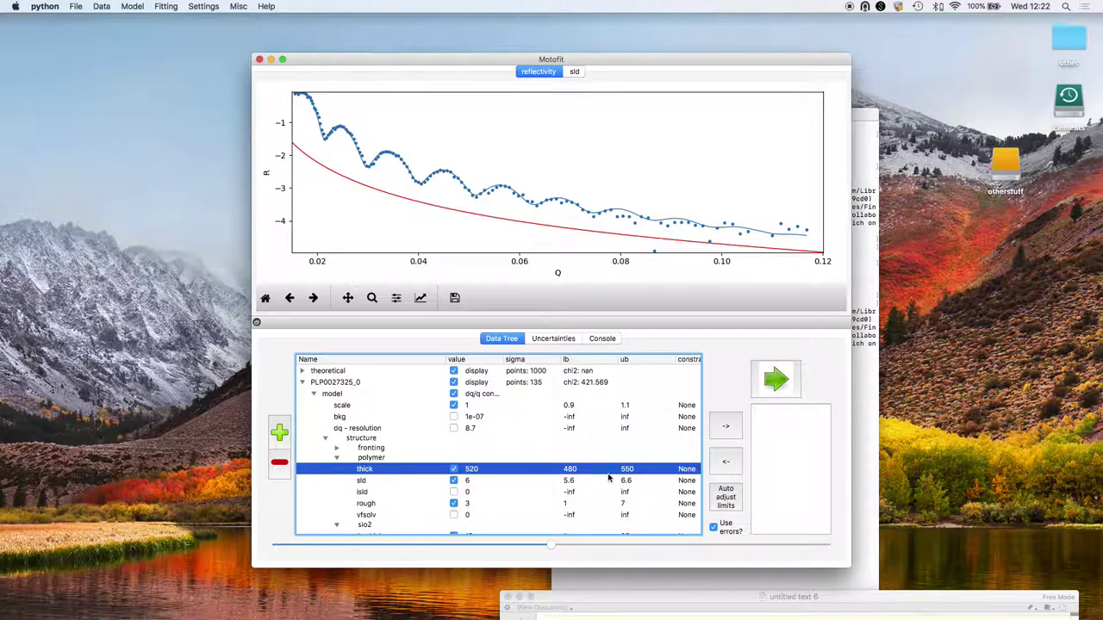
# - Add PLP0027325_0 to the fit list and run the fit, lowering chi2 to 185.106
pyautogui.click(732, 435)
pyautogui.click(620, 483)
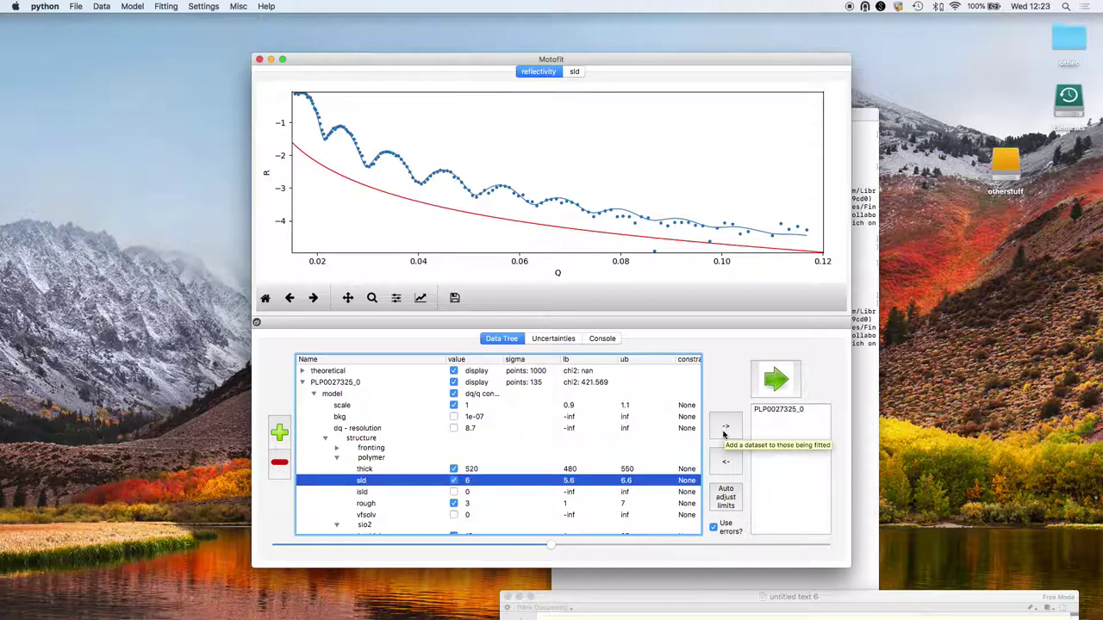
pyautogui.click(774, 384)
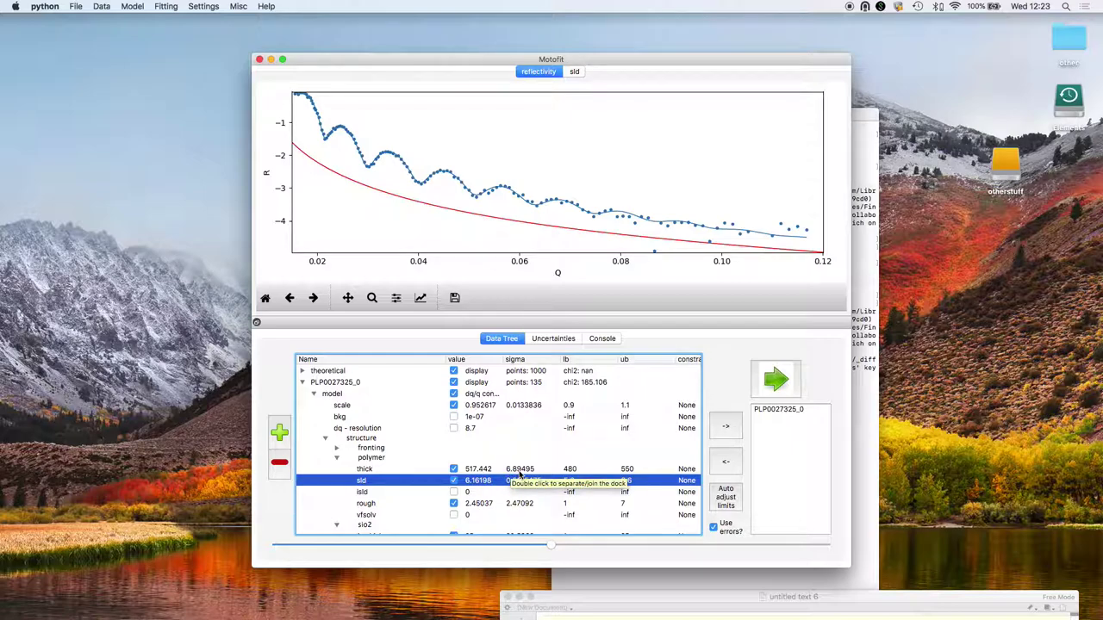
pyautogui.scroll(-5, 519, 474)
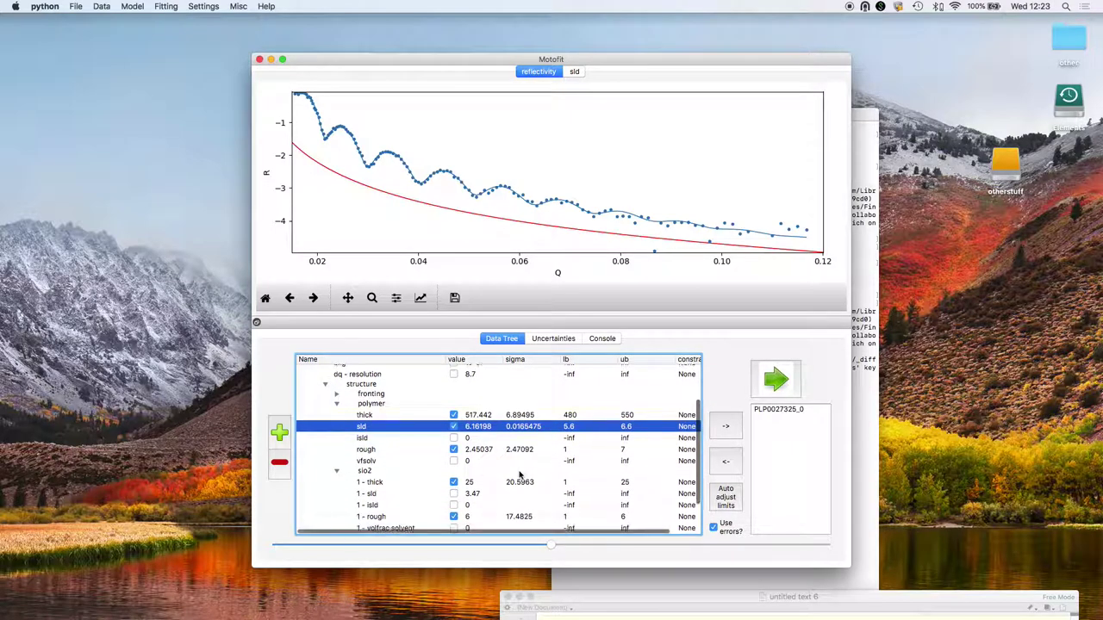
pyautogui.scroll(-1, 511, 479)
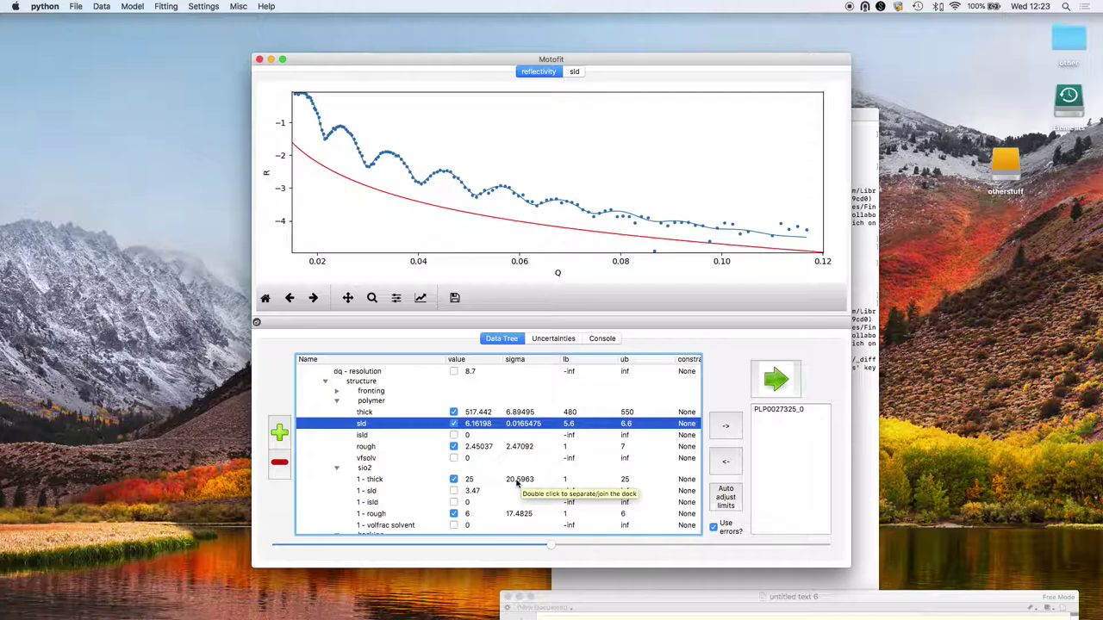
# - Change the sio2 thick value to 25 and its ub to 50
pyautogui.doubleClick(471, 480)
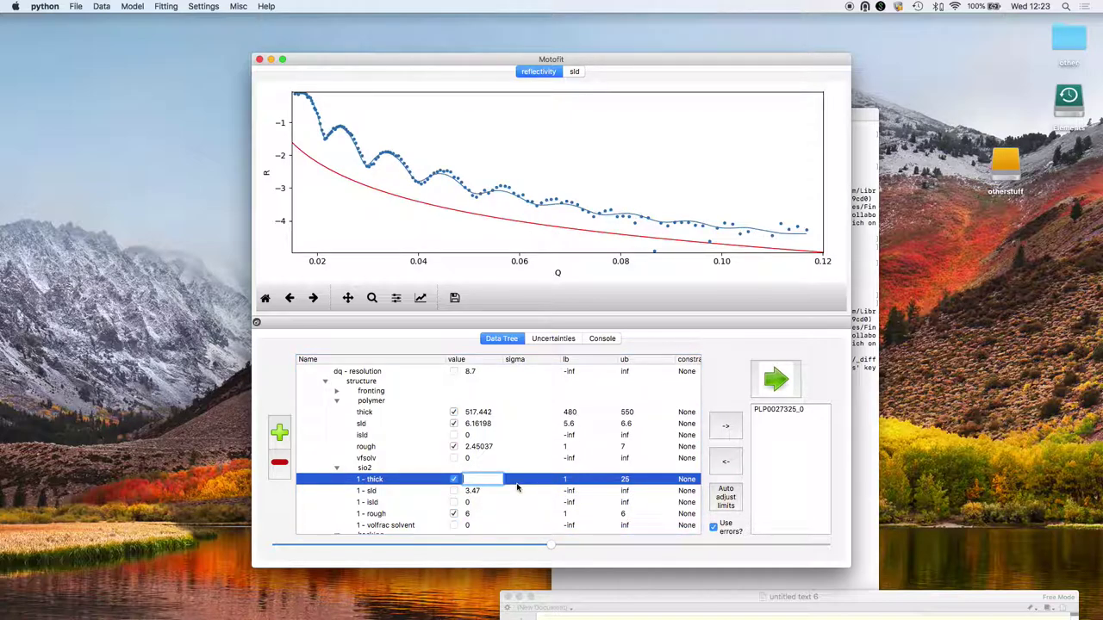
pyautogui.write('60')
pyautogui.press('BackSpace')
pyautogui.press('BackSpace')
pyautogui.write('4')
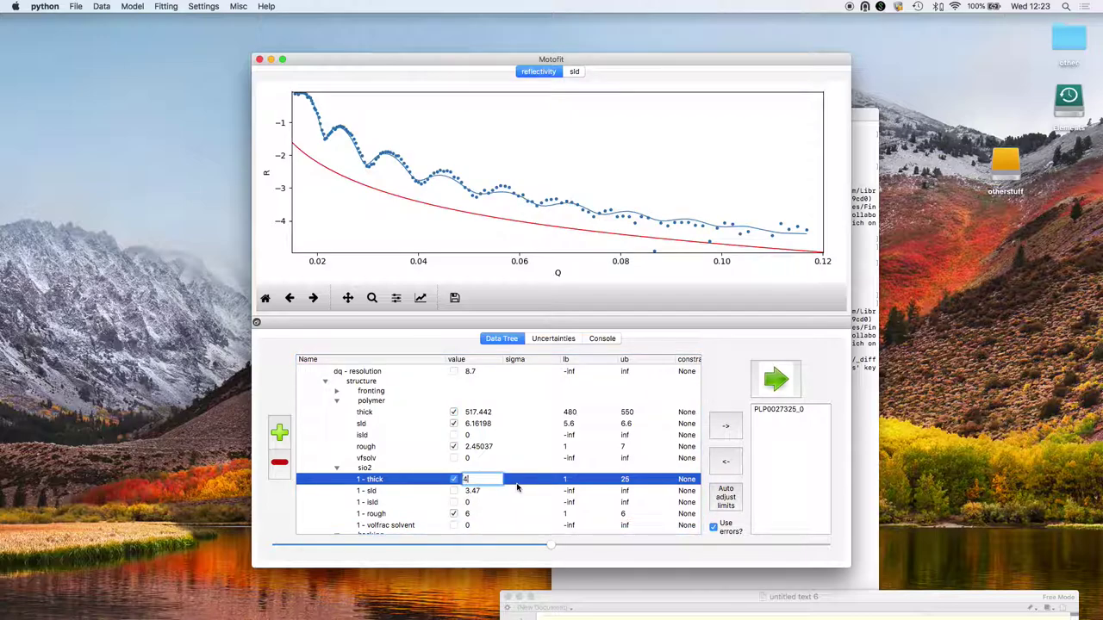
pyautogui.press('BackSpace')
pyautogui.write('25')
pyautogui.press('Return')
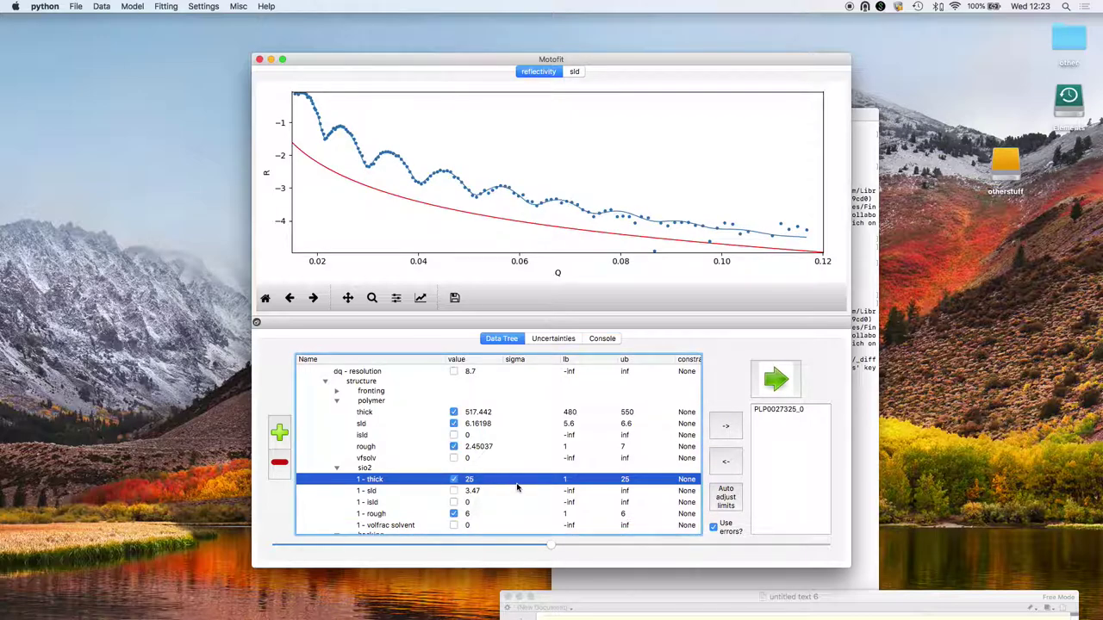
pyautogui.doubleClick(625, 479)
pyautogui.write('50')
pyautogui.press('Return')
pyautogui.scroll(-3, 629, 485)
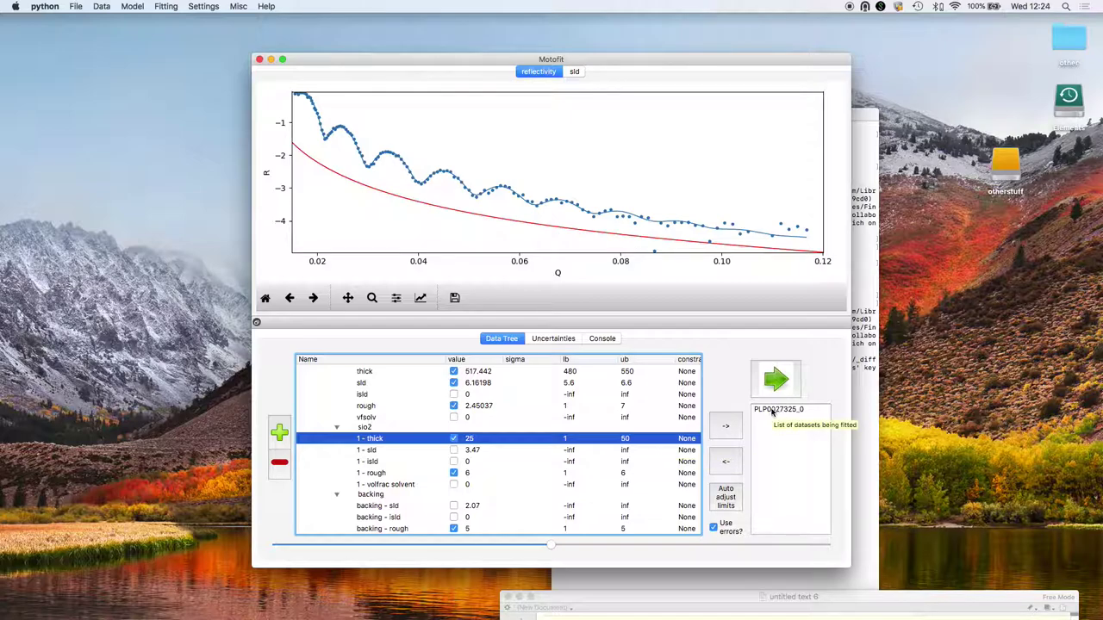
# - Export the model as a code fragment named code.py on the Desktop
pyautogui.click(134, 4)
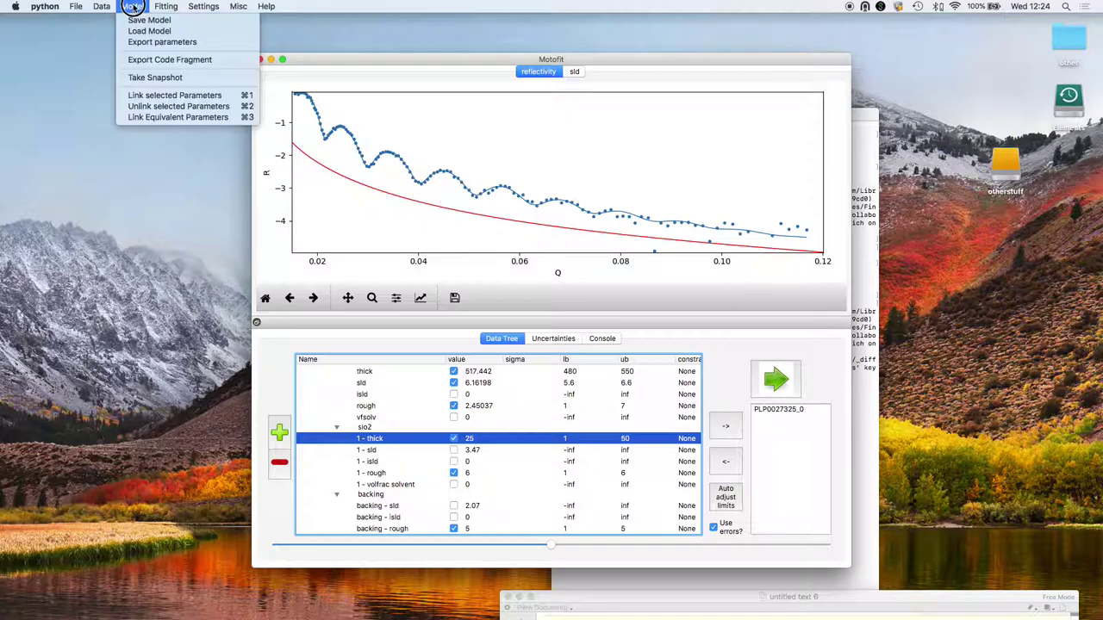
pyautogui.click(147, 61)
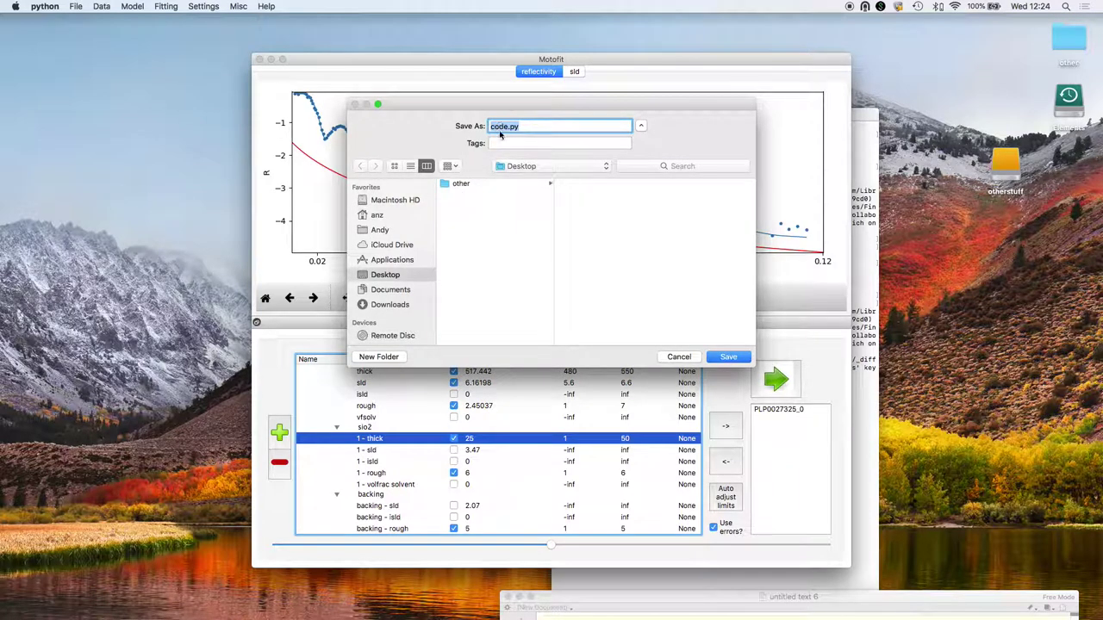
pyautogui.click(733, 358)
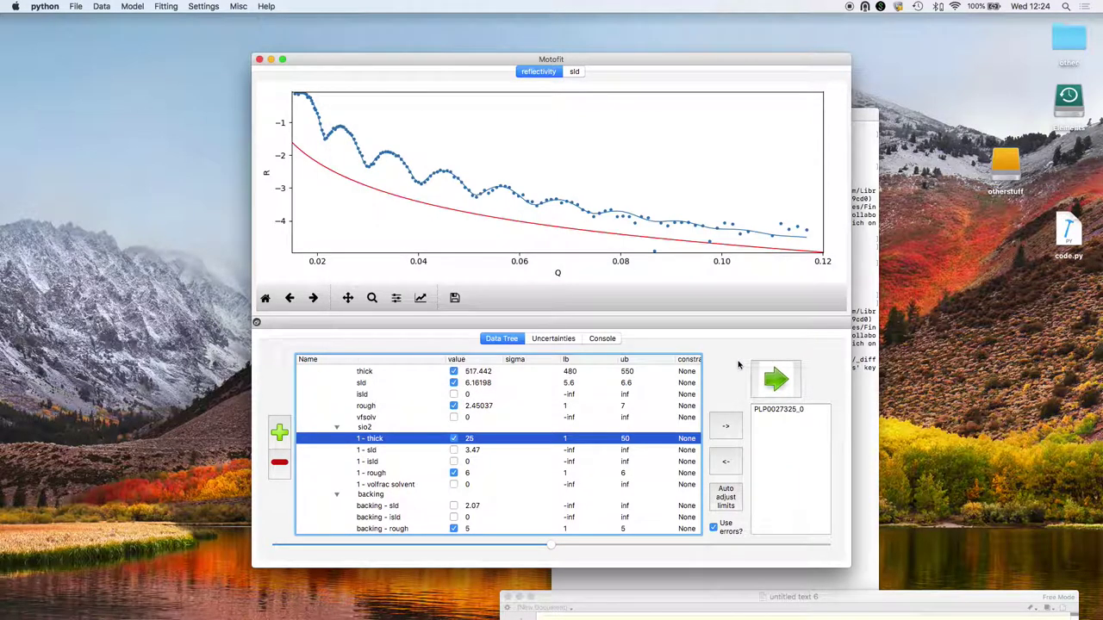
# - Switch to BBEdit and move its blank document window to the top of the screen
pyautogui.moveTo(742, 603)
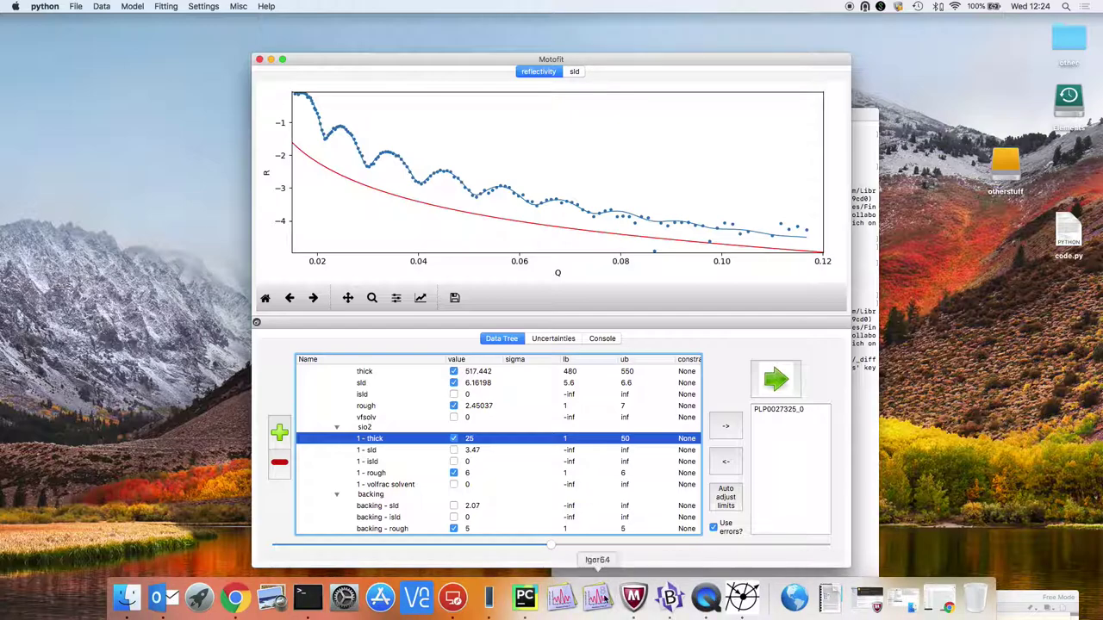
pyautogui.click(671, 598)
pyautogui.click(671, 598)
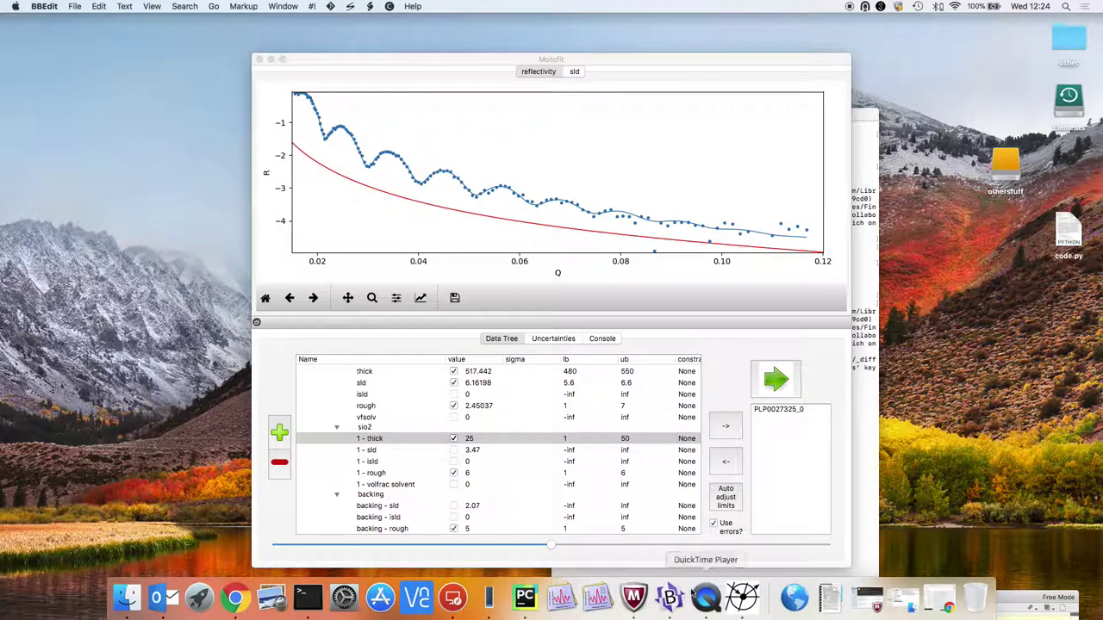
pyautogui.moveTo(921, 598); pyautogui.dragTo(603, 7)
pyautogui.moveTo(1065, 237); pyautogui.dragTo(192, 187)
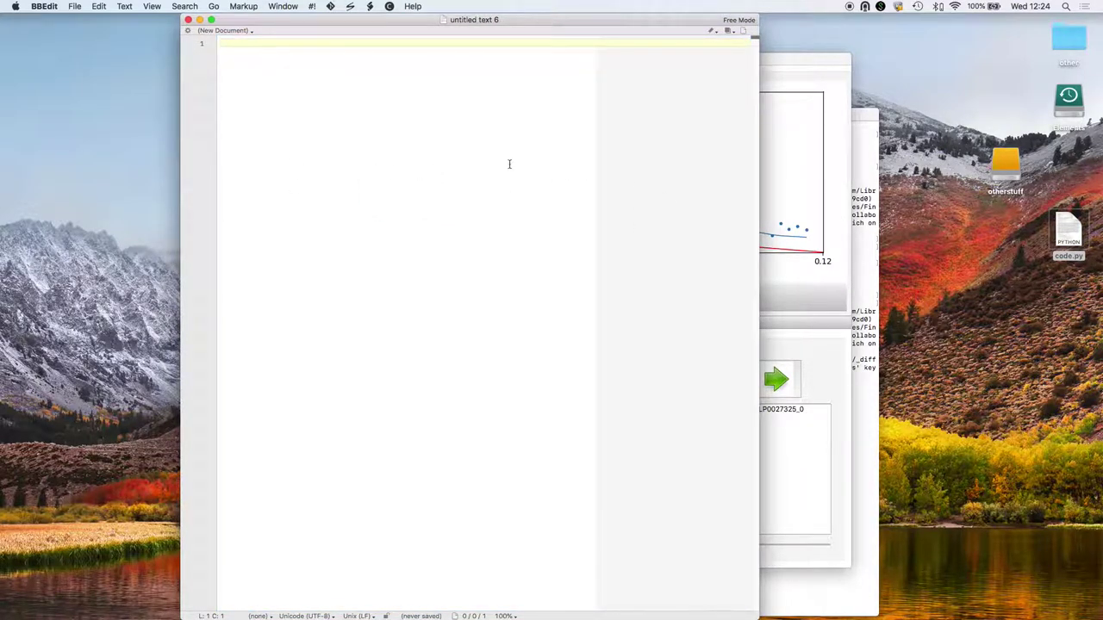
# - Open code.py from the Desktop in BBEdit
pyautogui.press('super+o')
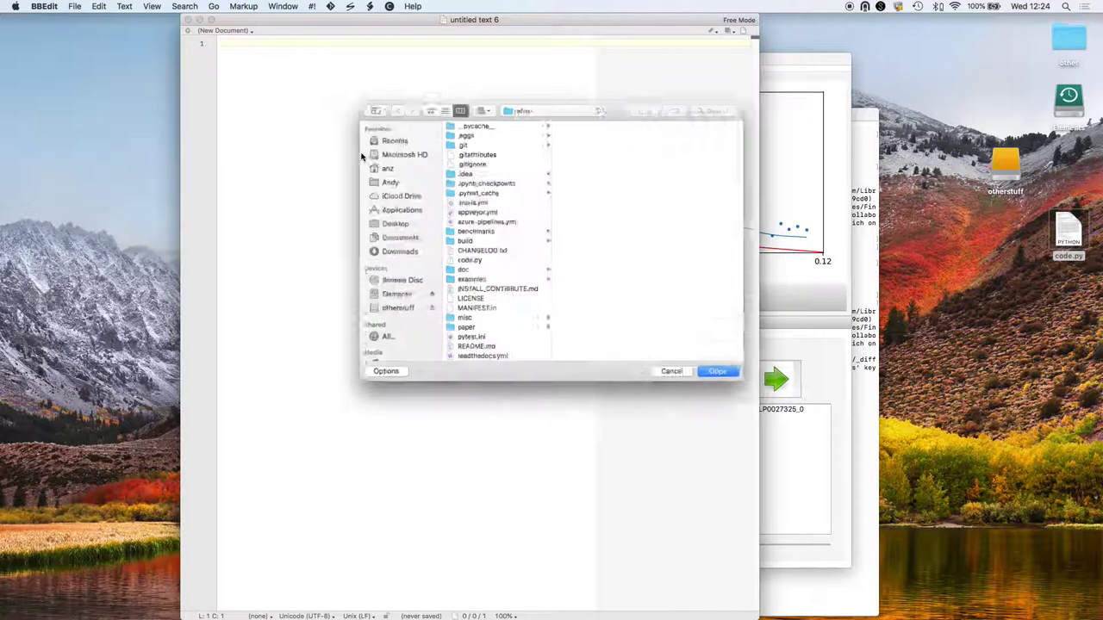
pyautogui.click(387, 223)
pyautogui.doubleClick(462, 116)
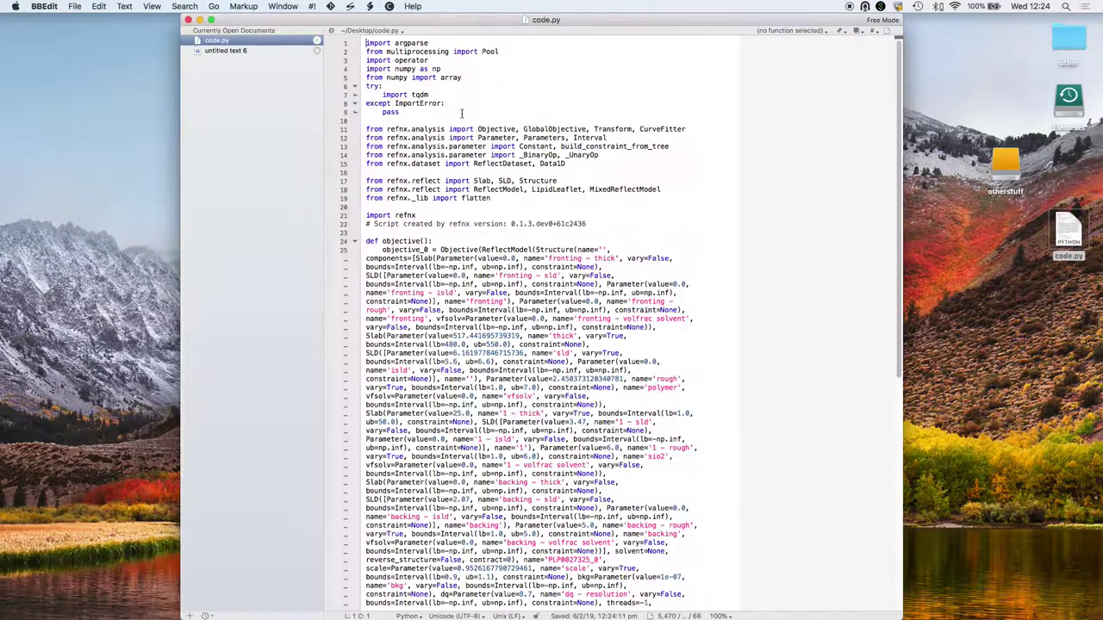
# - Select the objective() function code from line 25 and scroll through it
pyautogui.scroll(-10, 444, 179)
pyautogui.scroll(15, 444, 179)
pyautogui.scroll(-10, 480, 422)
pyautogui.moveTo(347, 438); pyautogui.dragTo(348, 251)
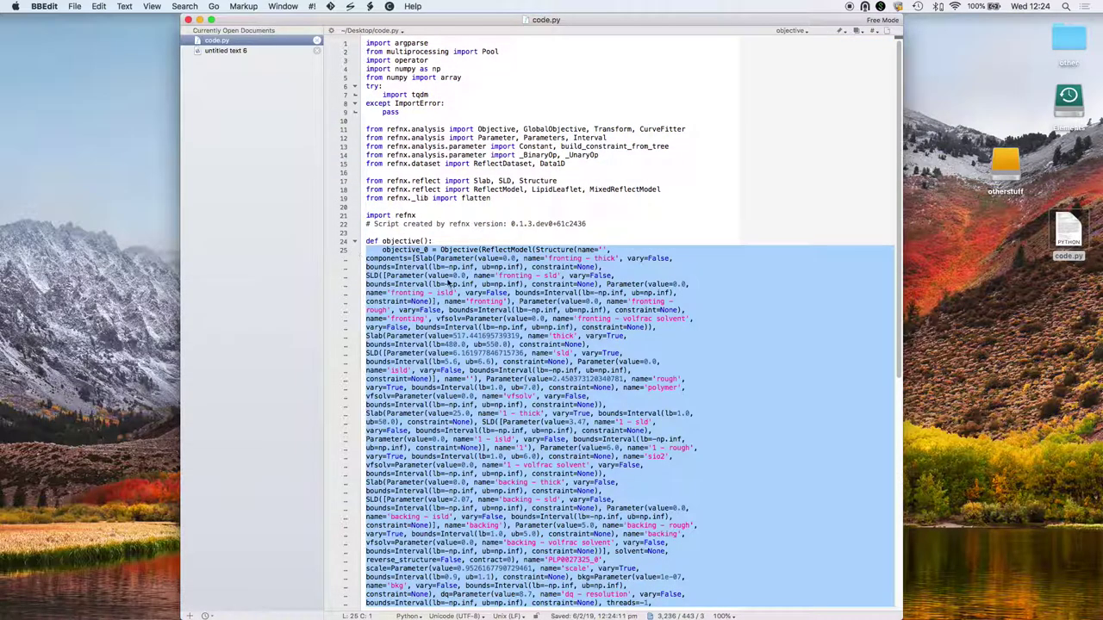
pyautogui.scroll(-10, 500, 289)
pyautogui.scroll(8, 500, 289)
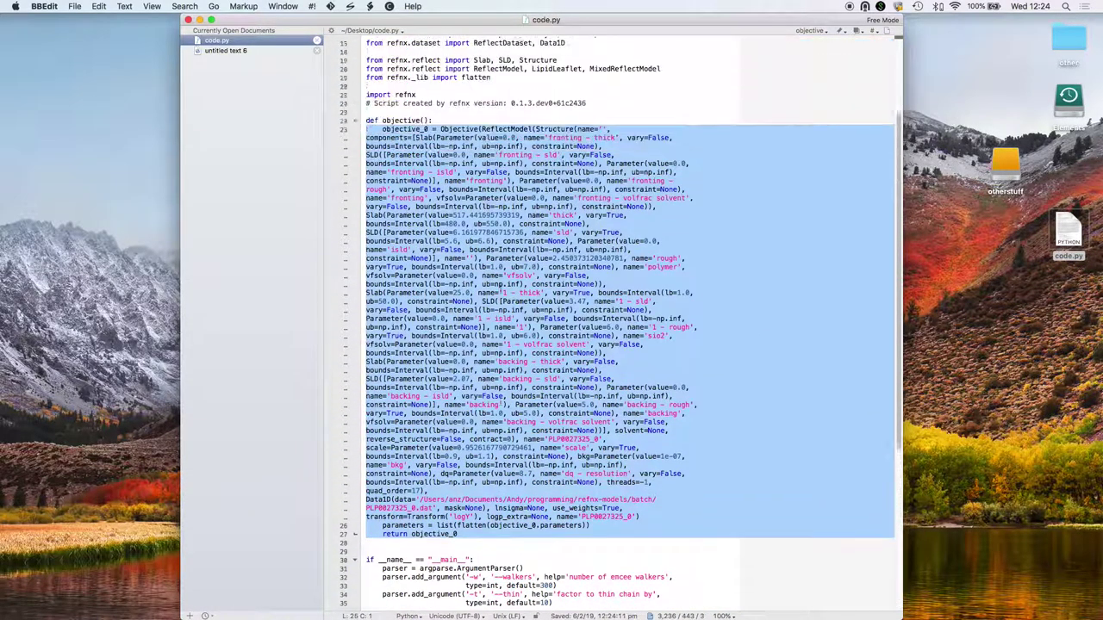
pyautogui.scroll(-5, 500, 289)
pyautogui.scroll(2, 500, 289)
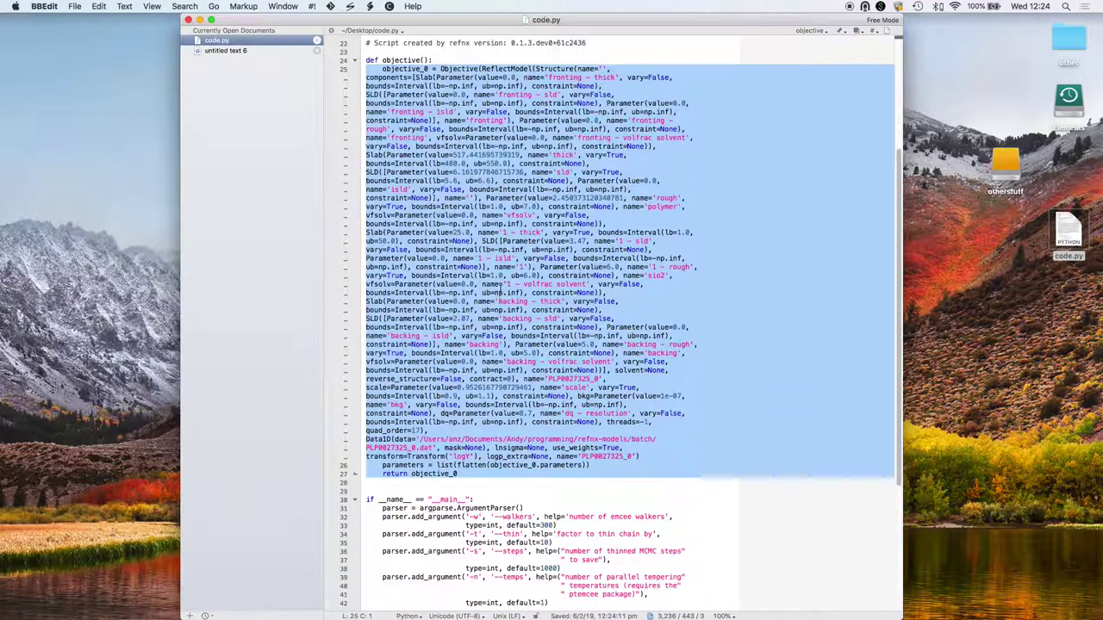
pyautogui.scroll(5, 499, 288)
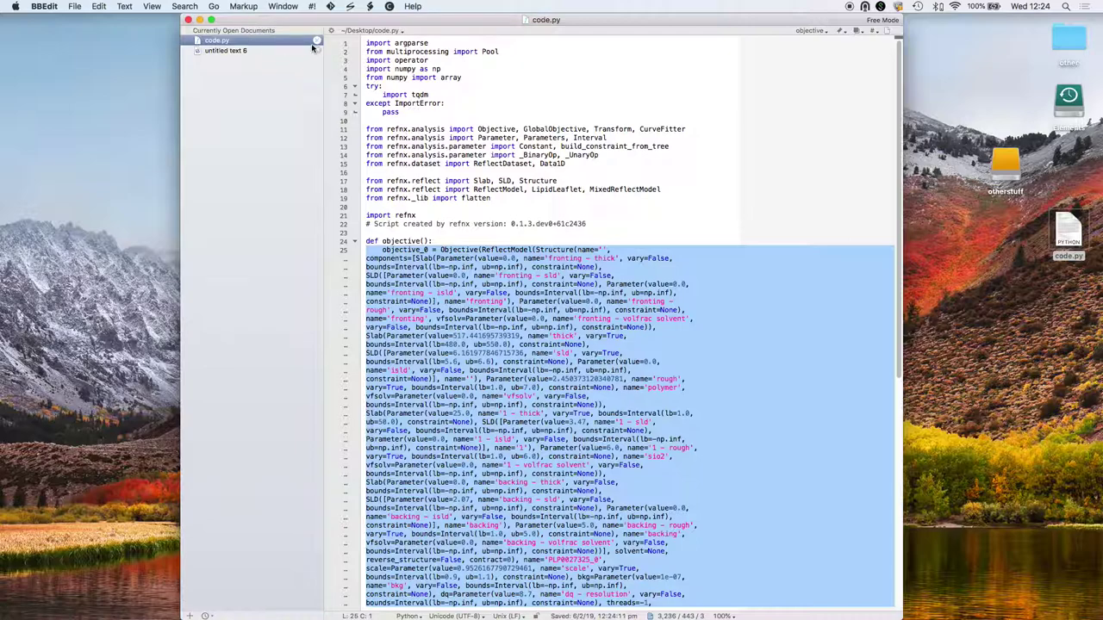
# - Close code.py and run 'python code.py -h' in a new Terminal tab
pyautogui.click(315, 43)
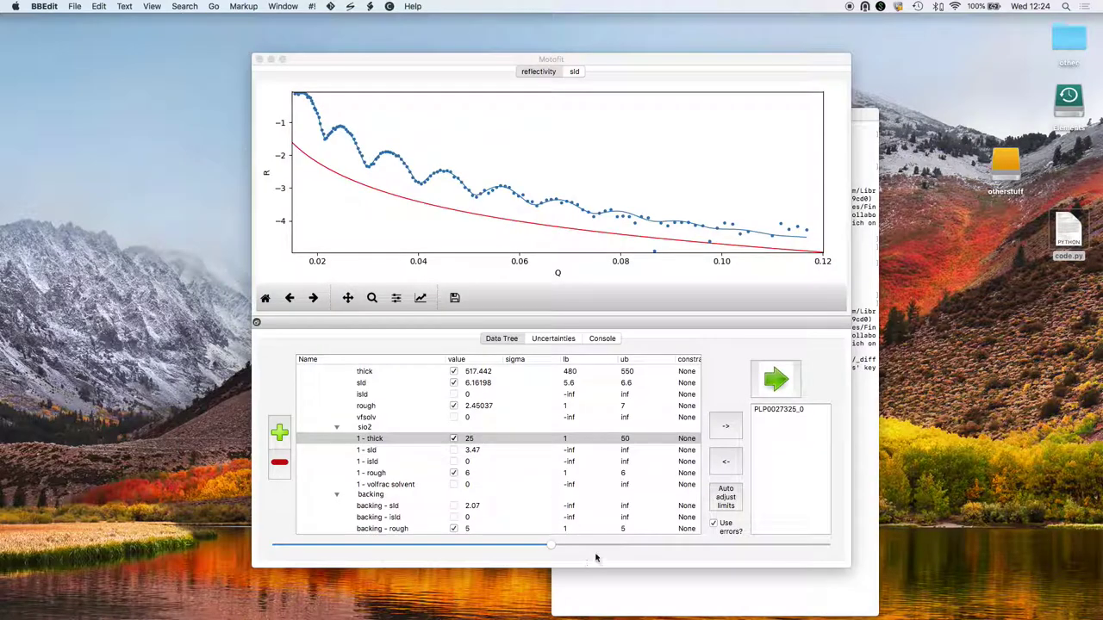
pyautogui.click(638, 583)
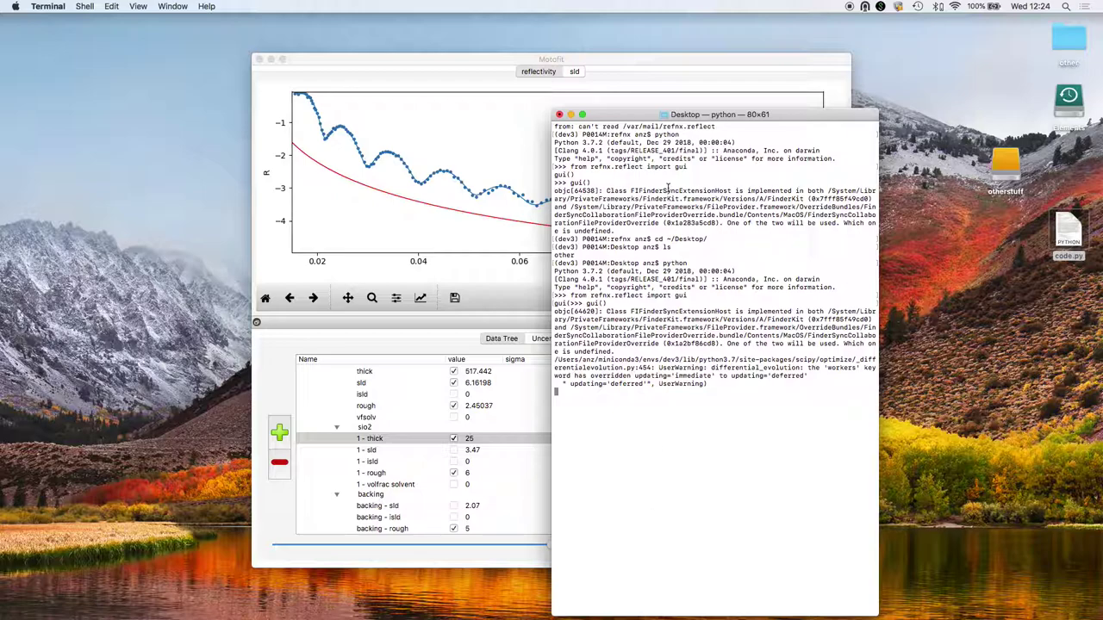
pyautogui.press('super+t')
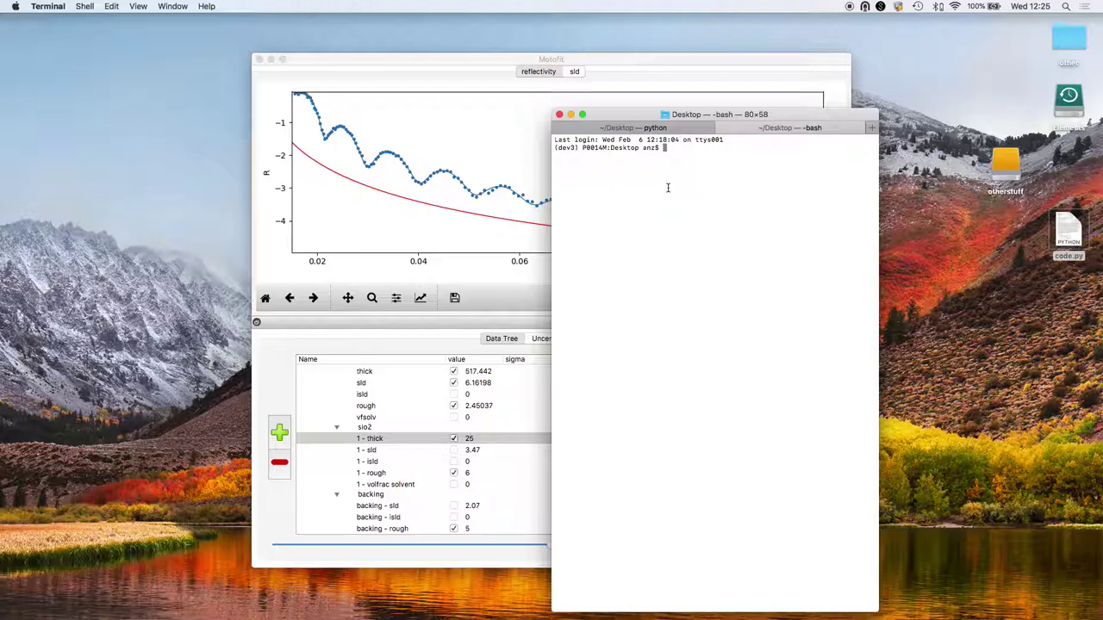
pyautogui.write('python code.py -h')
pyautogui.press('Return')
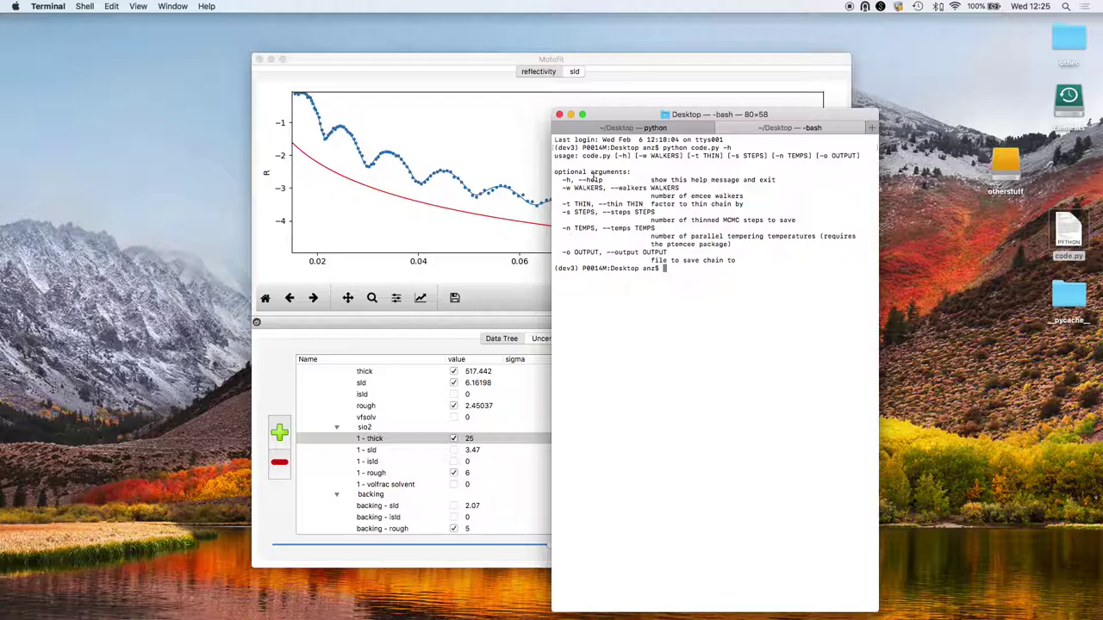
pyautogui.tripleClick(556, 156)
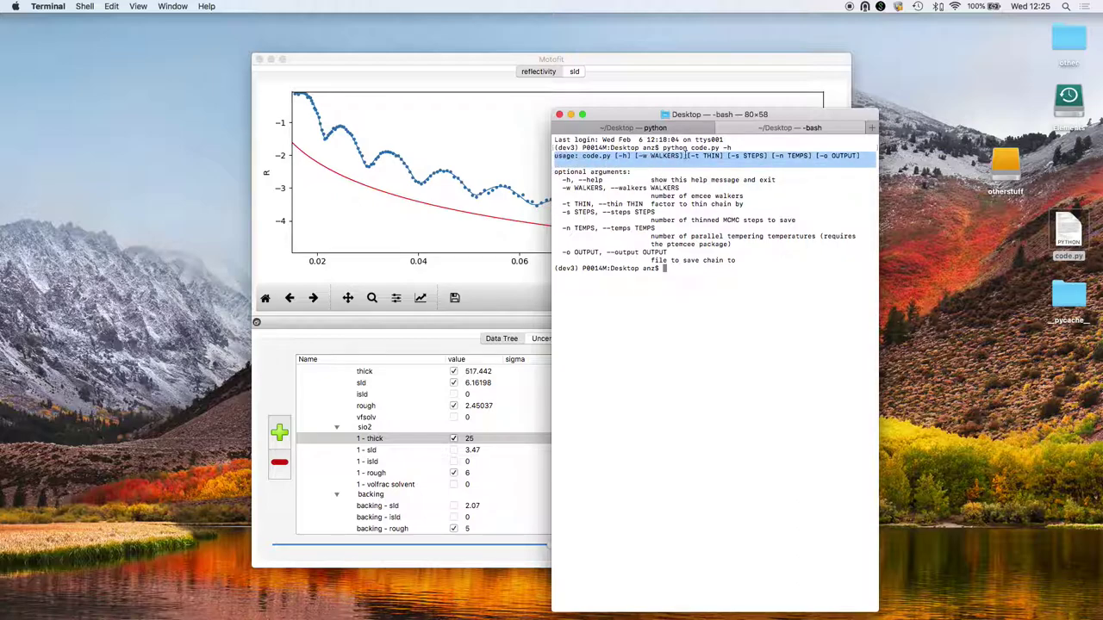
pyautogui.doubleClick(727, 148)
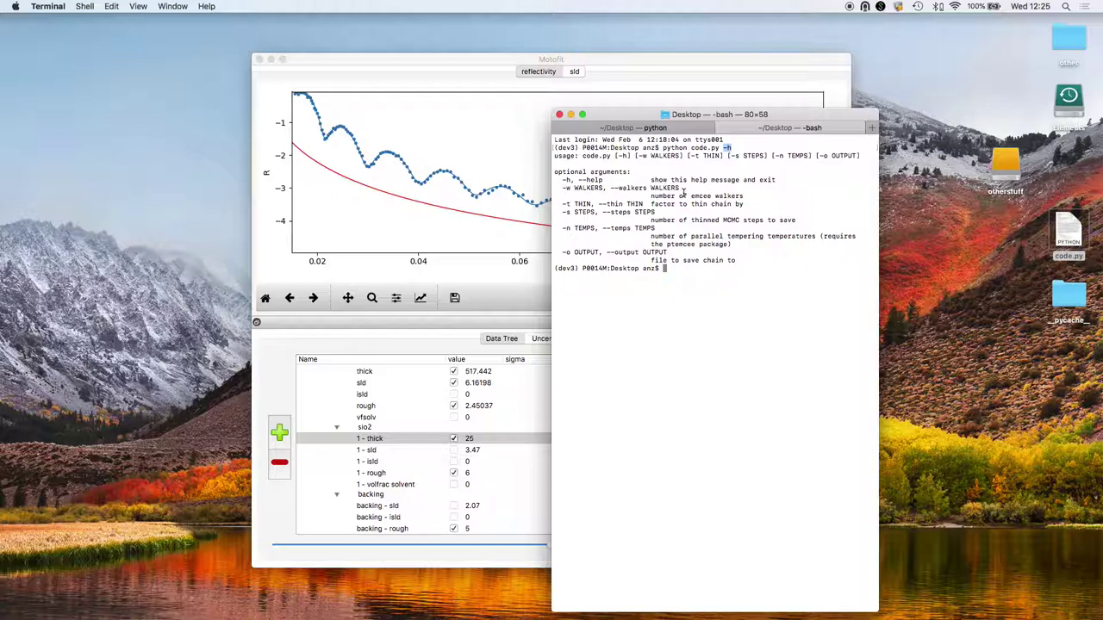
pyautogui.click(569, 186)
pyautogui.moveTo(742, 195); pyautogui.dragTo(667, 198)
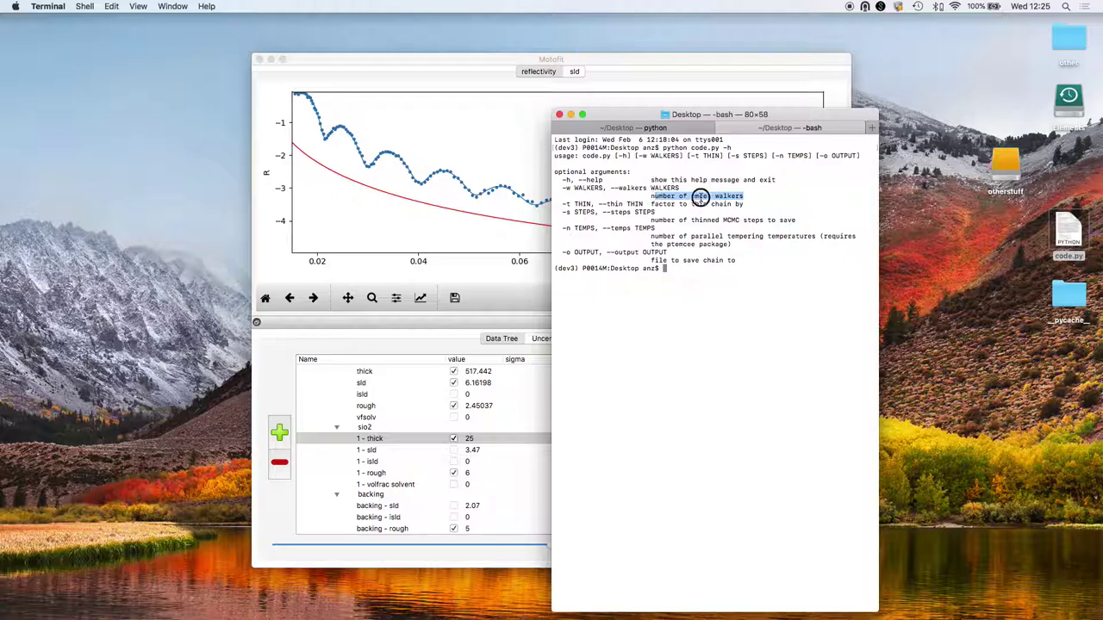
pyautogui.doubleClick(700, 197)
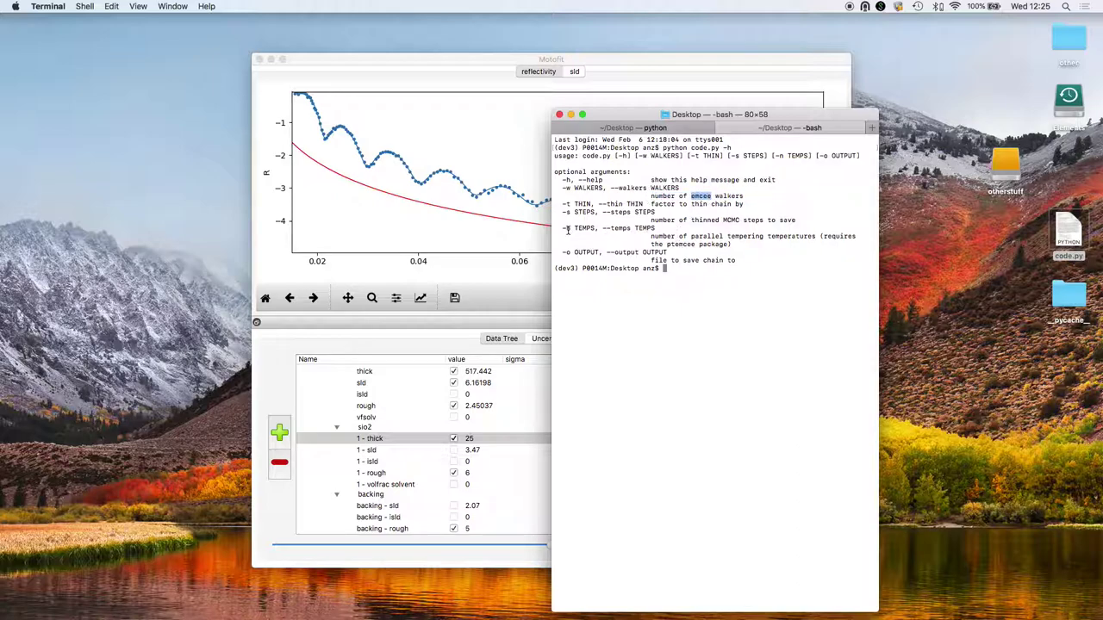
pyautogui.moveTo(567, 228); pyautogui.dragTo(807, 243)
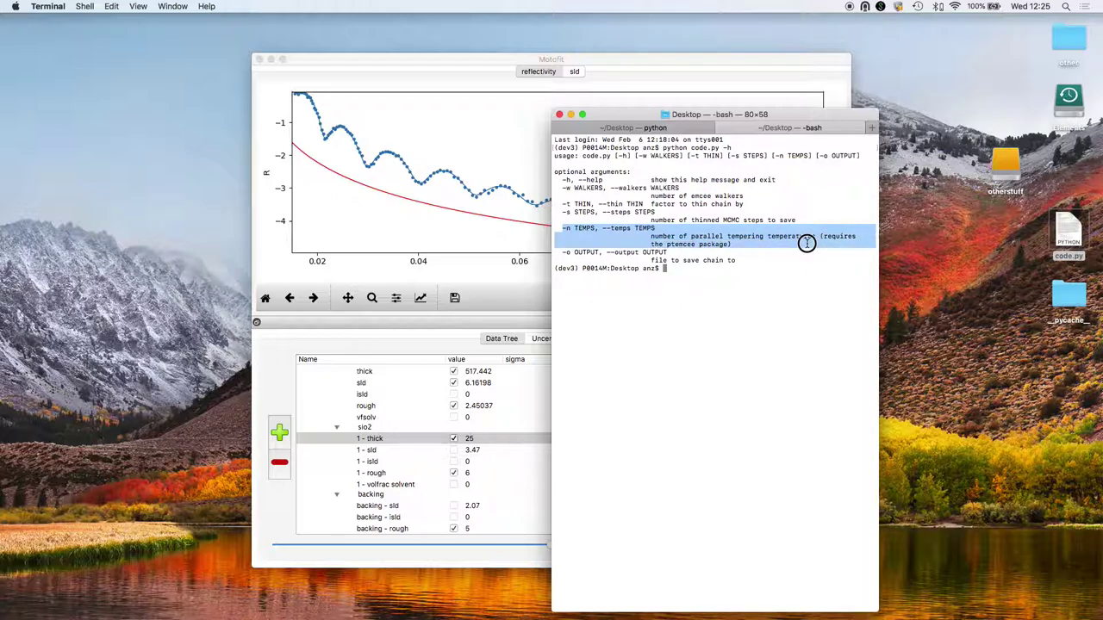
pyautogui.click(744, 273)
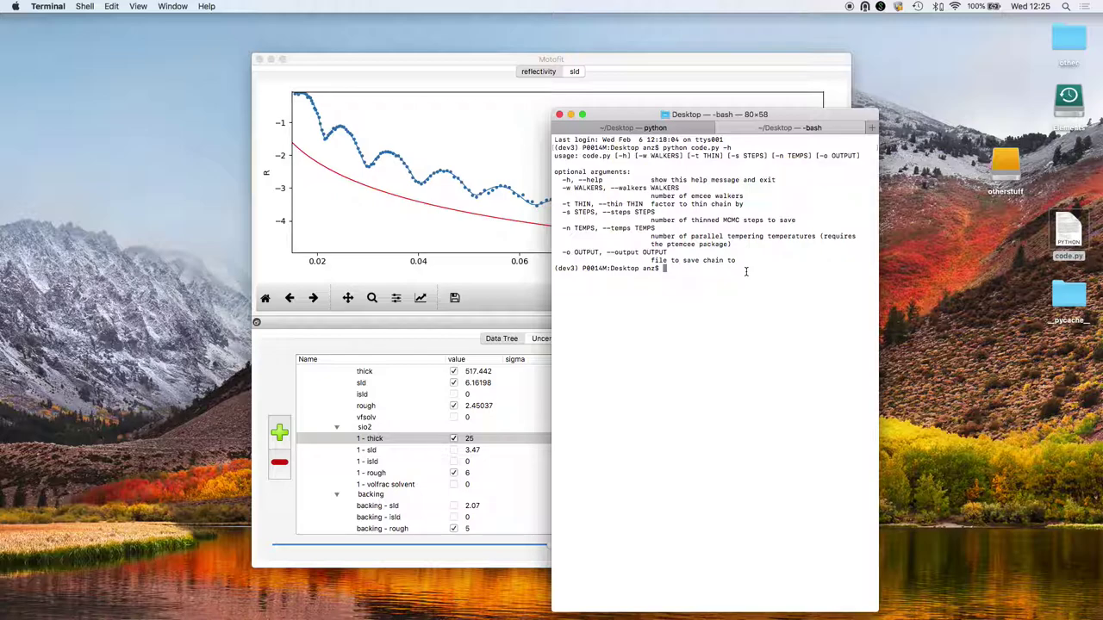
# - Enter 'python code.py -t 10 -s 10', correcting the thinning value from 100 to 10
pyautogui.write('python code.p')
pyautogui.write('y ')
pyautogui.write('-t ')
pyautogui.write('100')
pyautogui.press('BackSpace')
pyautogui.press('BackSpace')
pyautogui.press('BackSpace')
pyautogui.write('10')
pyautogui.write('-s 10')
pyautogui.moveTo(759, 268); pyautogui.dragTo(769, 267)
pyautogui.doubleClick(738, 268)
pyautogui.moveTo(739, 268); pyautogui.dragTo(767, 268)
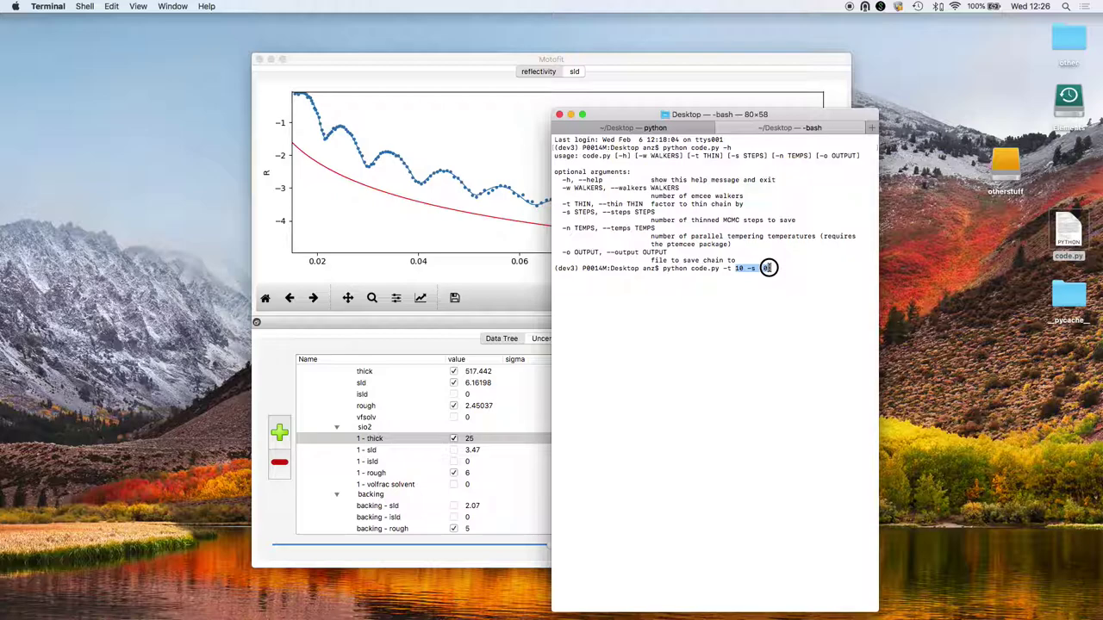
pyautogui.write('10')
# - Append '-w 300' for 300 walkers to the command without running it
pyautogui.moveTo(561, 187); pyautogui.dragTo(573, 187)
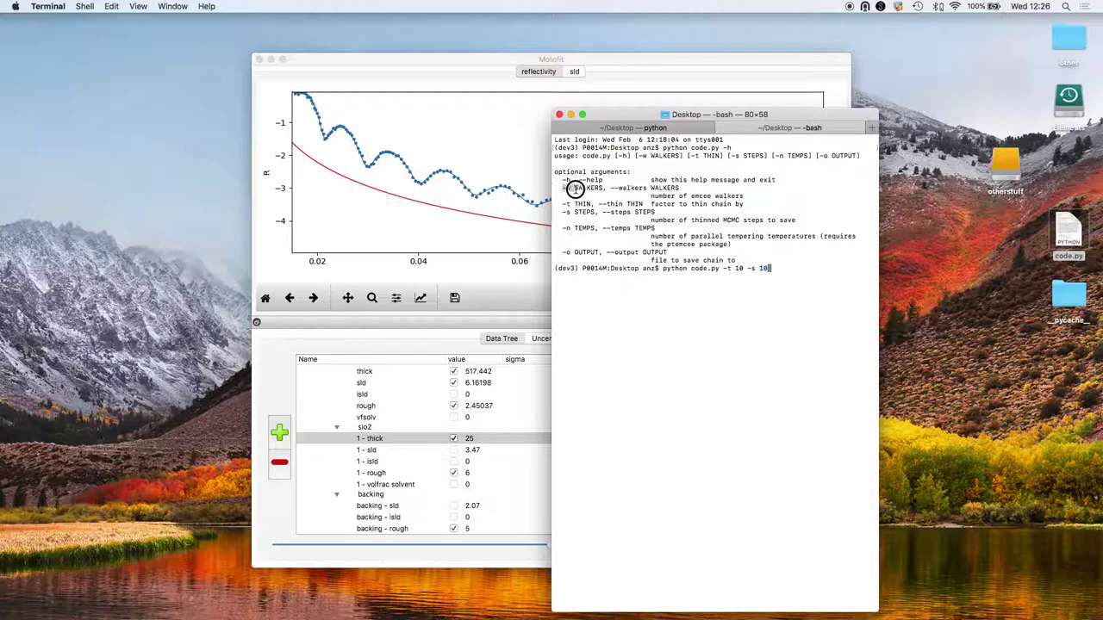
pyautogui.click(790, 267)
pyautogui.write('-w 300')
pyautogui.moveTo(802, 268); pyautogui.dragTo(760, 268)
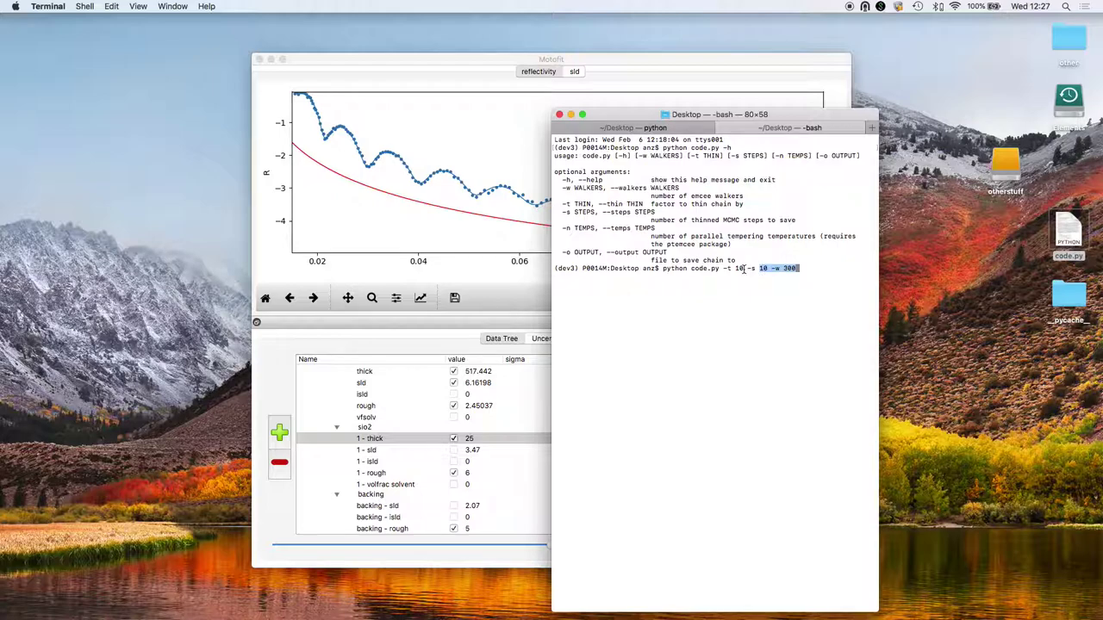
pyautogui.click(737, 268)
# - Run 'python code.py -t 10 -s 10 -w 300' and watch its CPU use in Activity Monitor
pyautogui.press('Left')
pyautogui.press('Left')
pyautogui.press('Left')
pyautogui.press('Left')
pyautogui.press('Left')
pyautogui.press('Left')
pyautogui.doubleClick(738, 268)
pyautogui.press('Right')
pyautogui.press('Right')
pyautogui.press('Right')
pyautogui.press('Right')
pyautogui.press('Right')
pyautogui.press('Right')
pyautogui.press('Return')
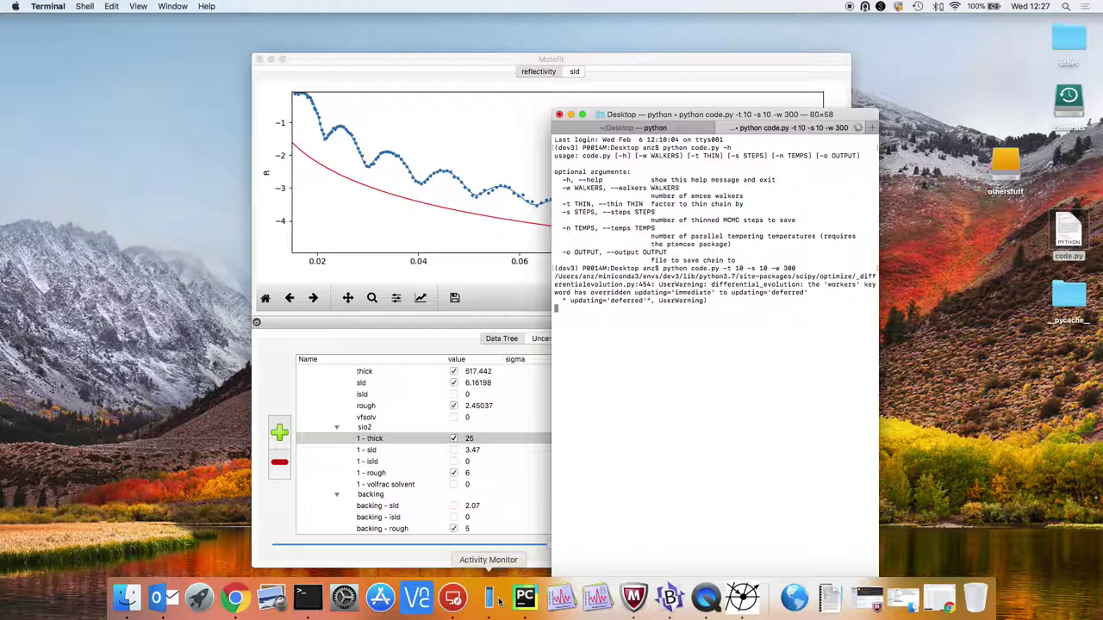
pyautogui.click(488, 598)
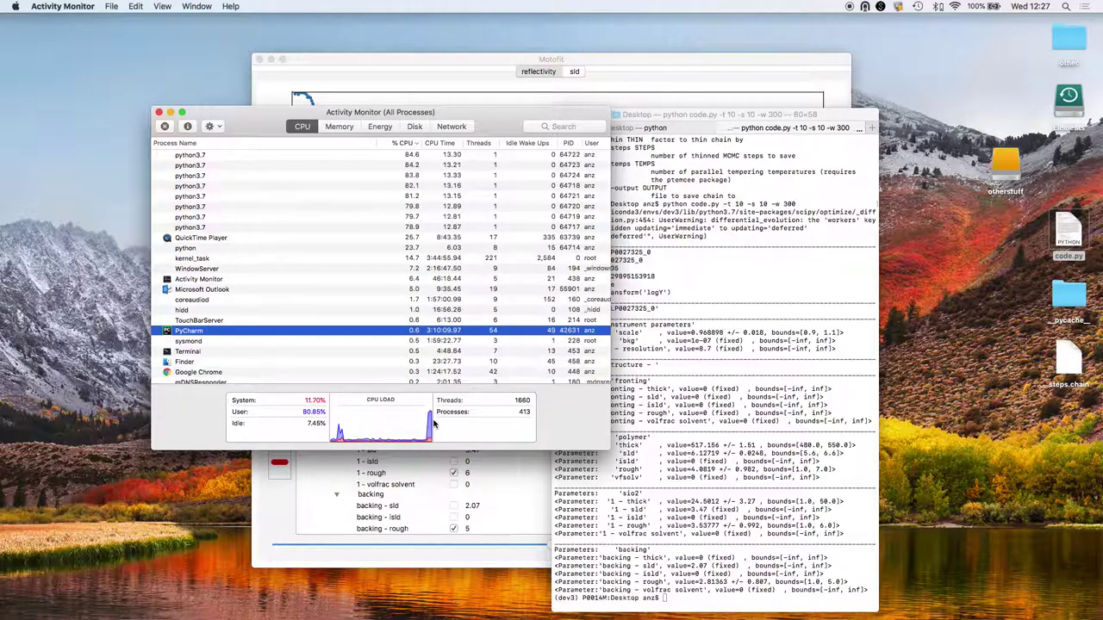
pyautogui.click(683, 376)
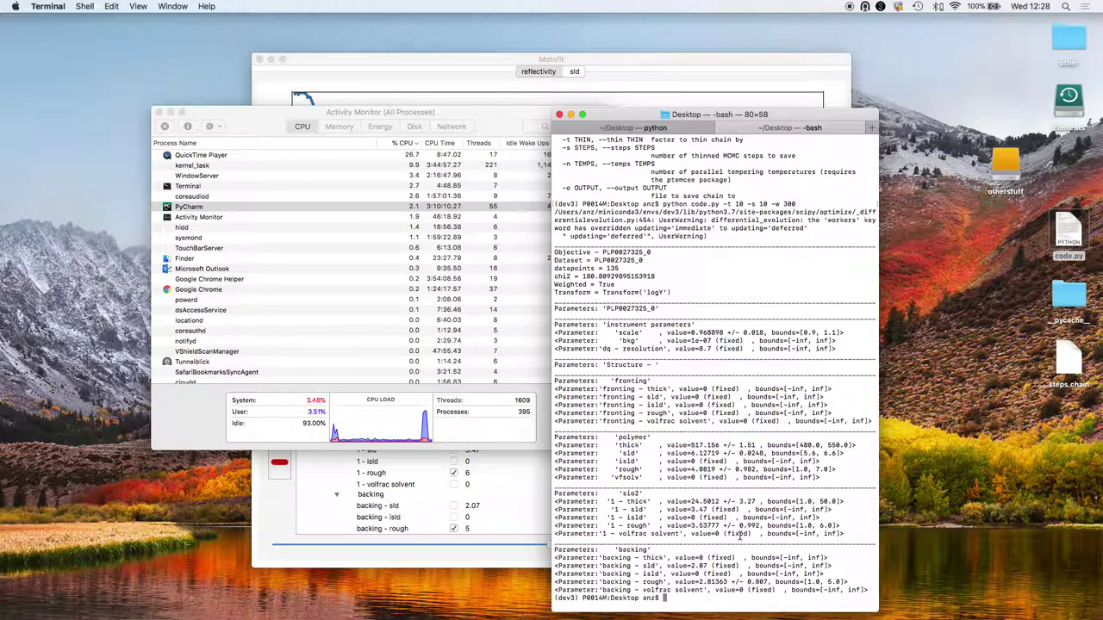
pyautogui.moveTo(690, 603); pyautogui.dragTo(552, 307)
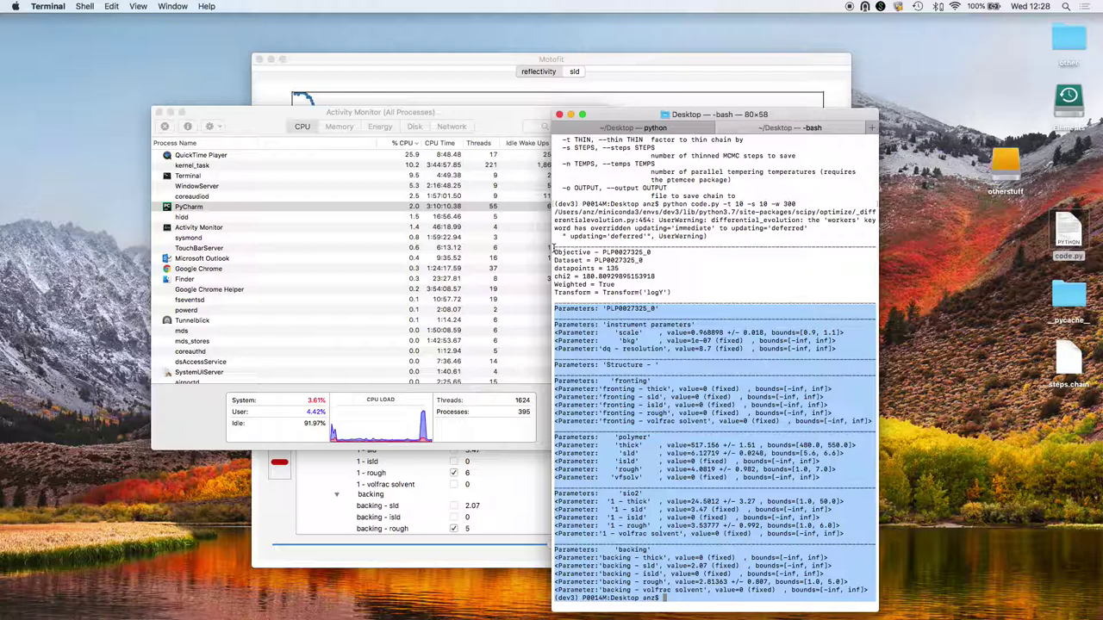
pyautogui.moveTo(553, 247); pyautogui.dragTo(867, 589)
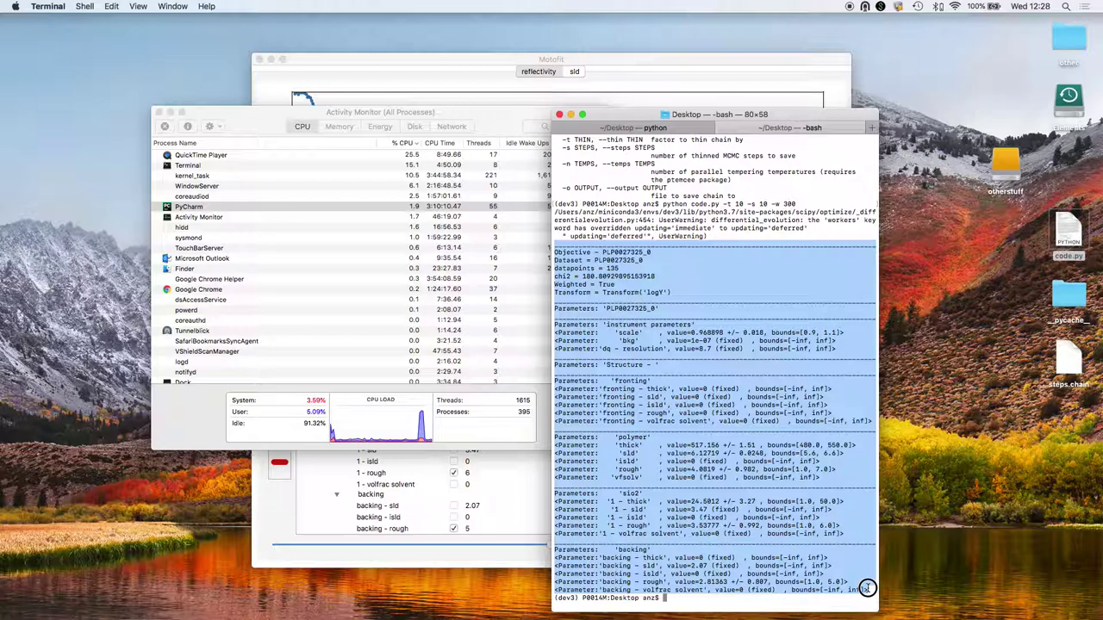
pyautogui.click(697, 447)
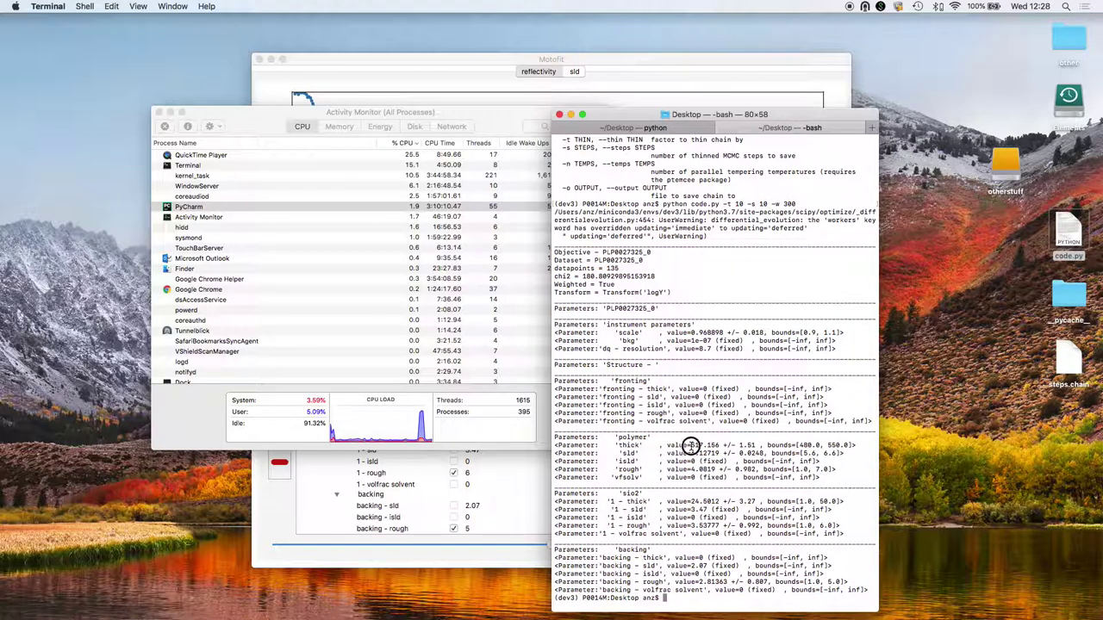
pyautogui.moveTo(691, 447); pyautogui.dragTo(719, 446)
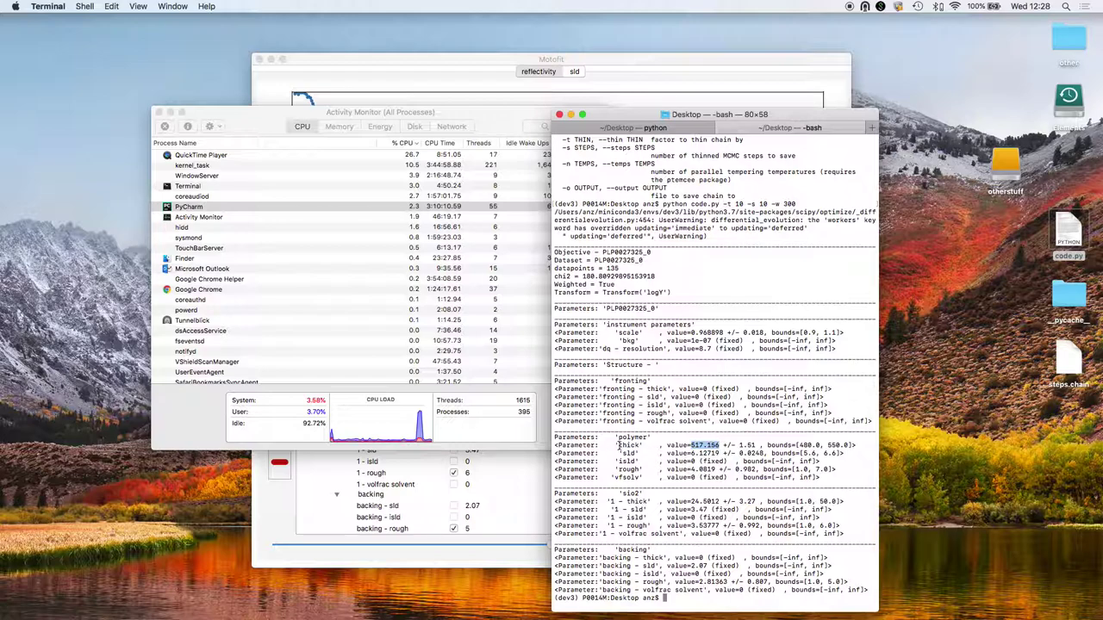
pyautogui.doubleClick(632, 437)
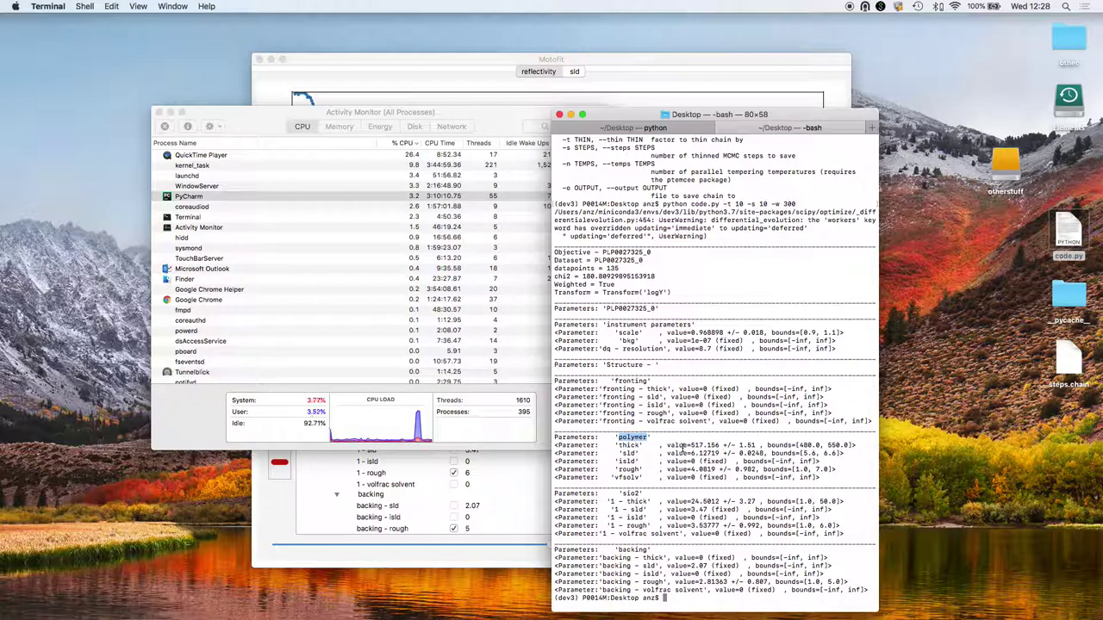
pyautogui.moveTo(688, 446); pyautogui.dragTo(755, 445)
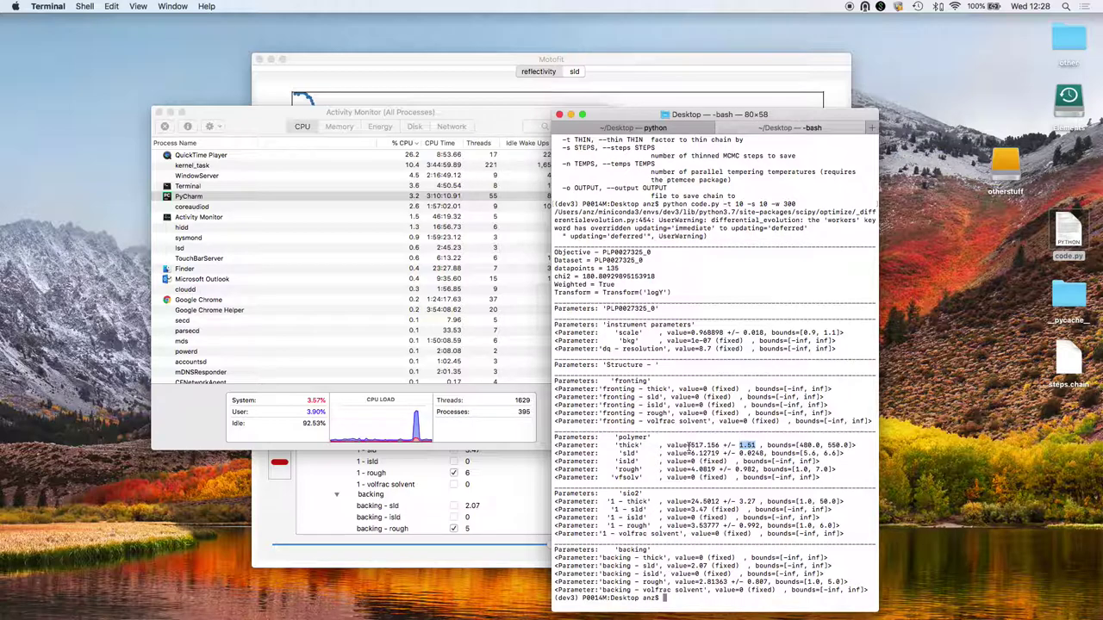
pyautogui.moveTo(689, 444); pyautogui.dragTo(757, 446)
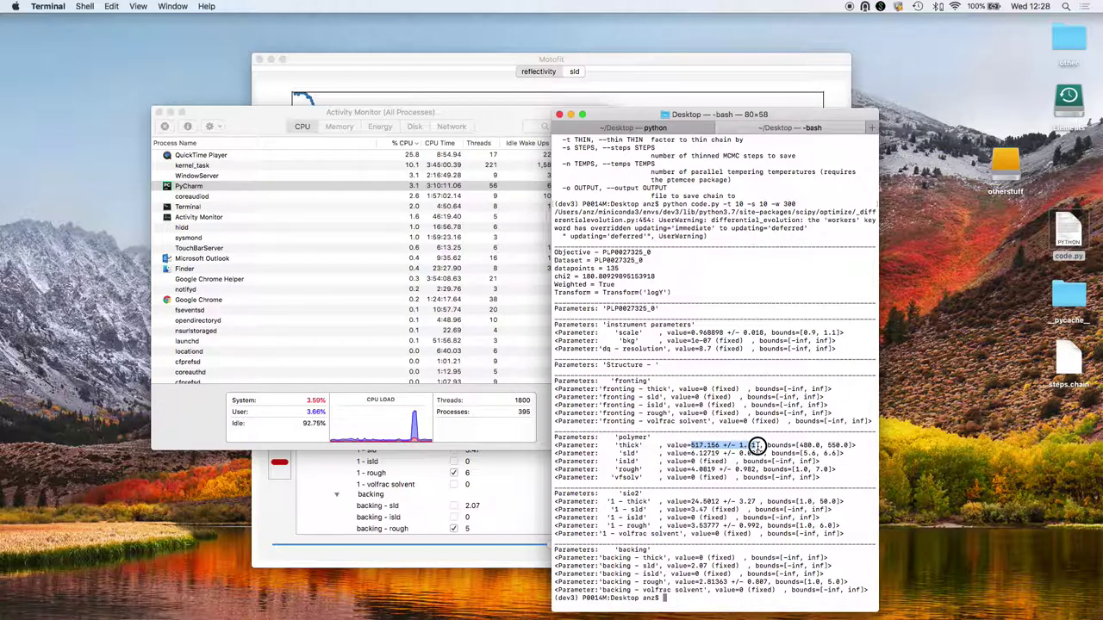
pyautogui.moveTo(756, 446); pyautogui.dragTo(759, 445)
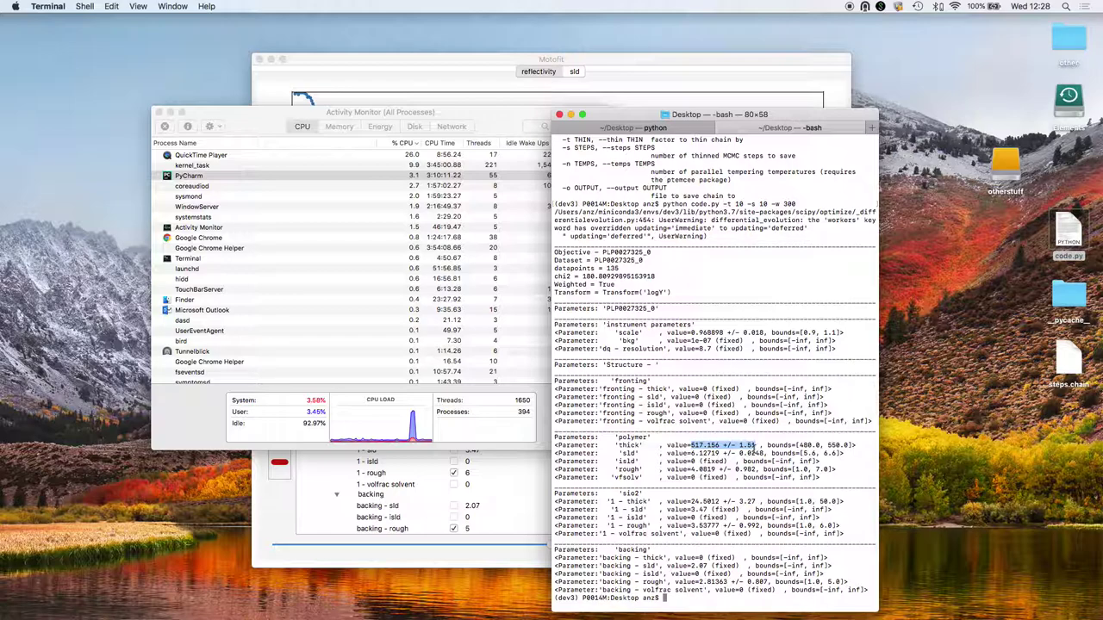
pyautogui.moveTo(721, 445); pyautogui.dragTo(752, 446)
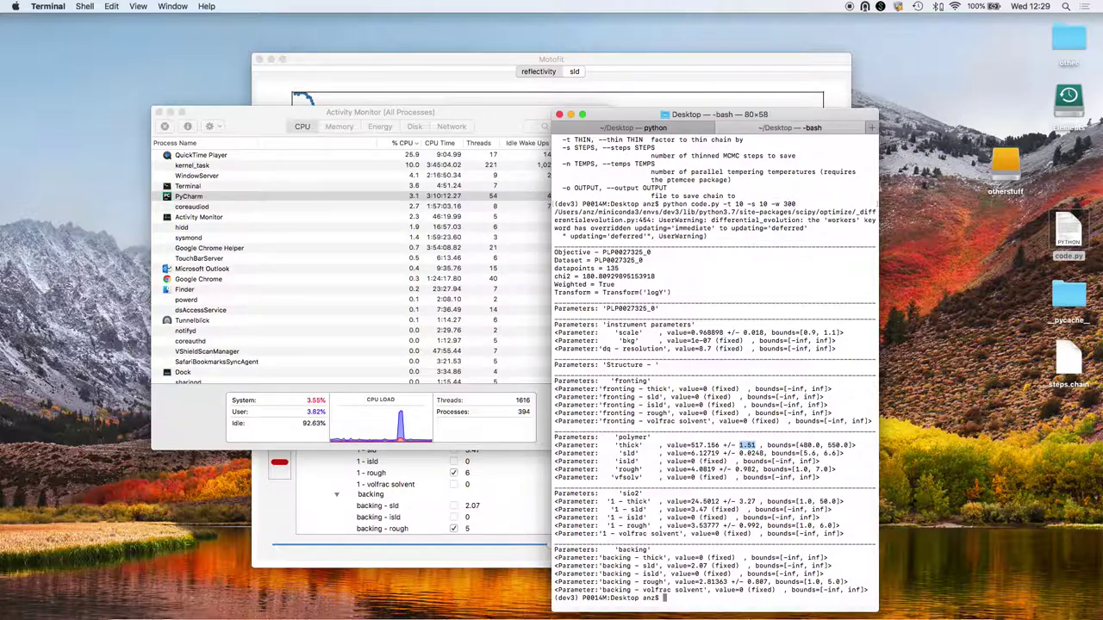
# - Load the steps.chain contents into a BBEdit document and add 7 to the header line
pyautogui.moveTo(597, 607)
pyautogui.click(669, 597)
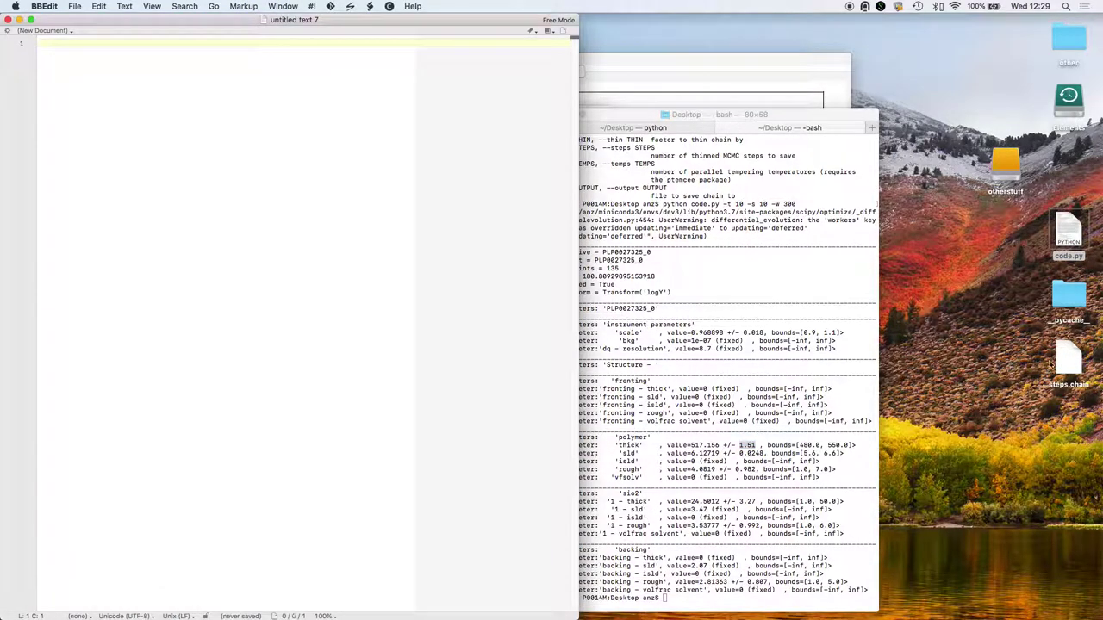
pyautogui.moveTo(1068, 362); pyautogui.dragTo(388, 271)
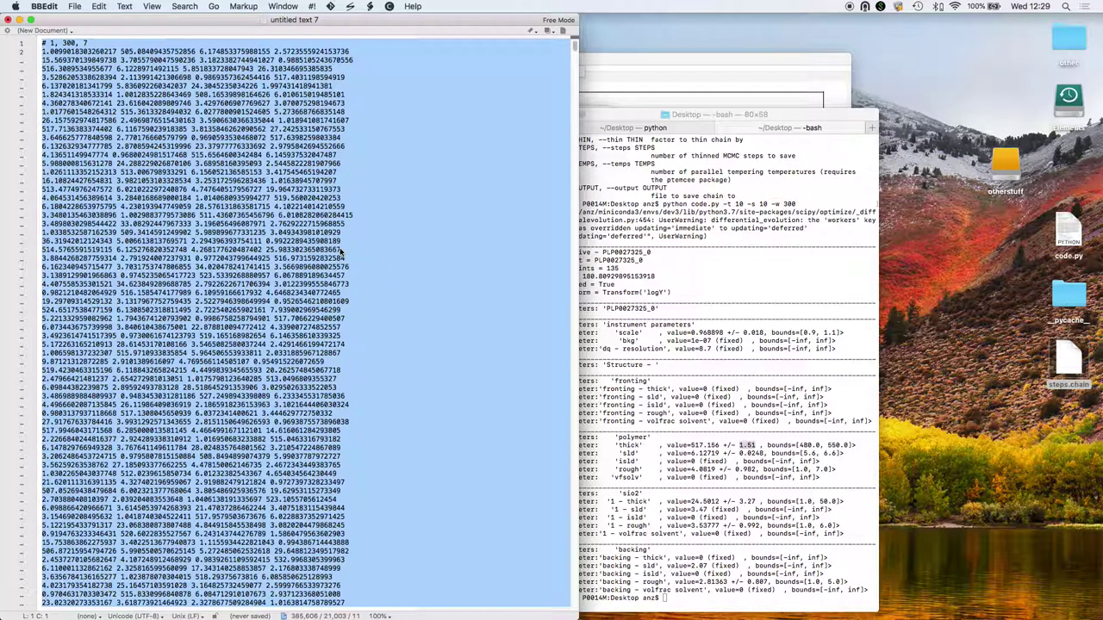
pyautogui.click(100, 42)
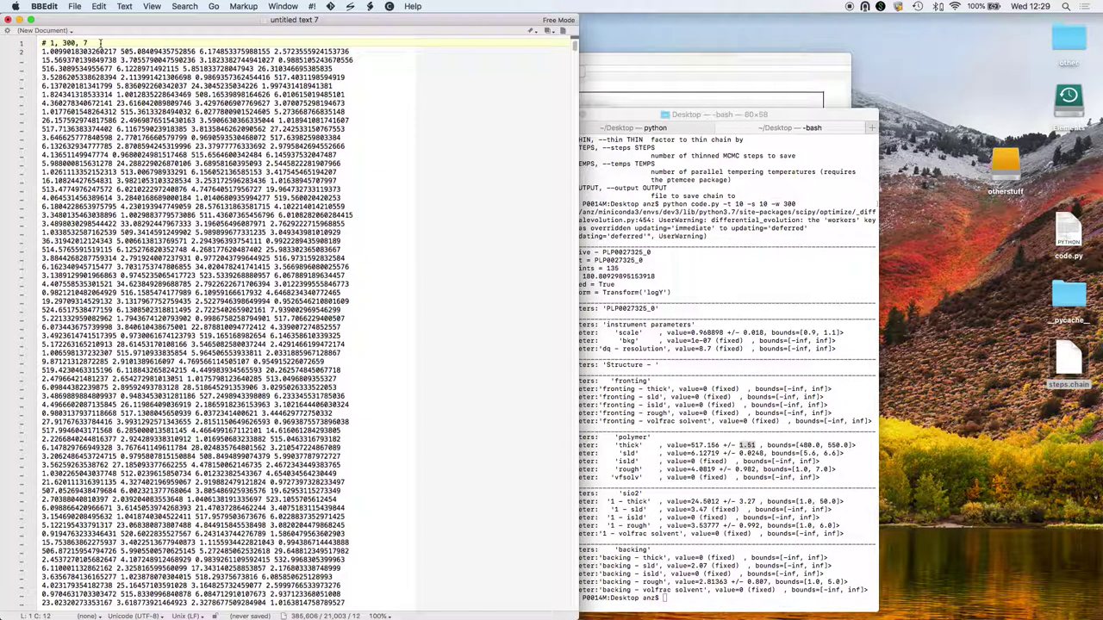
pyautogui.doubleClick(73, 41)
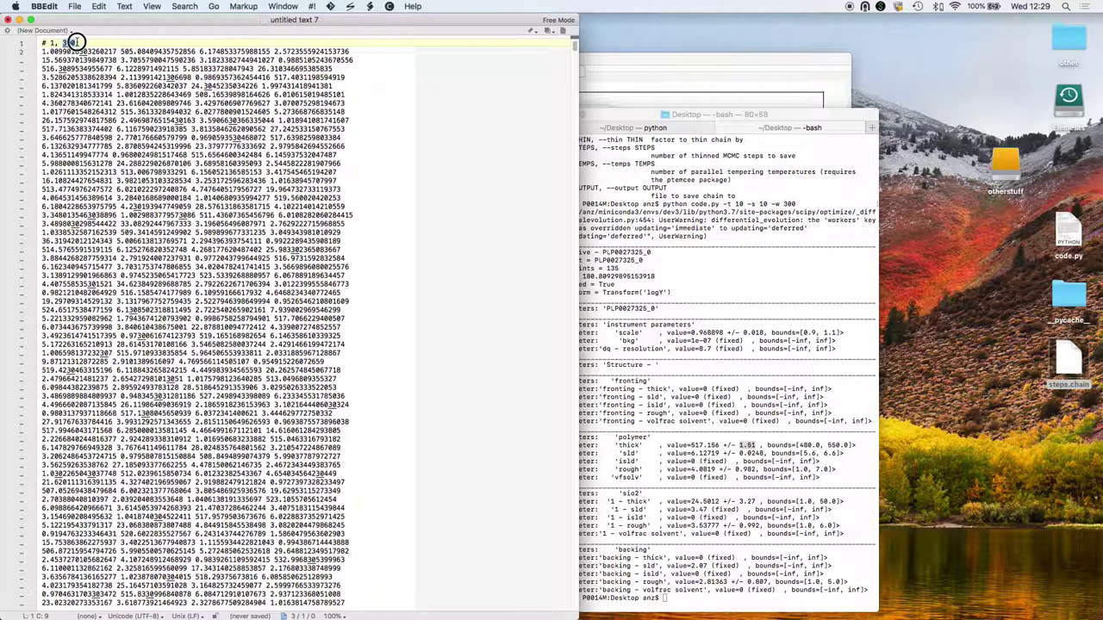
pyautogui.click(92, 41)
pyautogui.write('7')
# - Scroll through the chain data and return to the top of the document
pyautogui.scroll(-10, 17, 77)
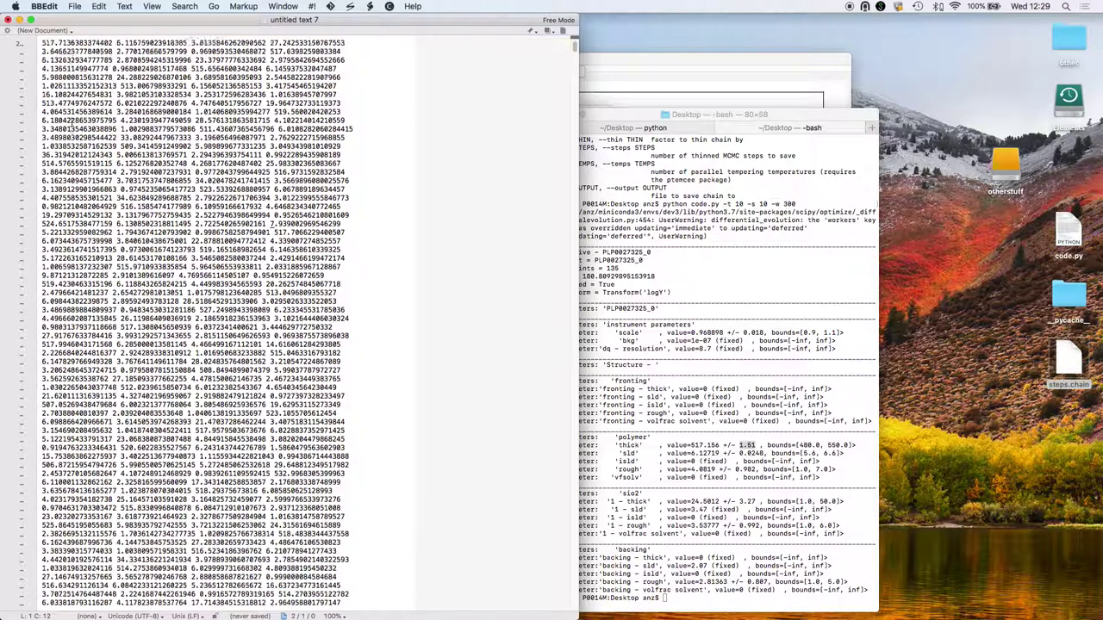
pyautogui.scroll(-10, 504, 93)
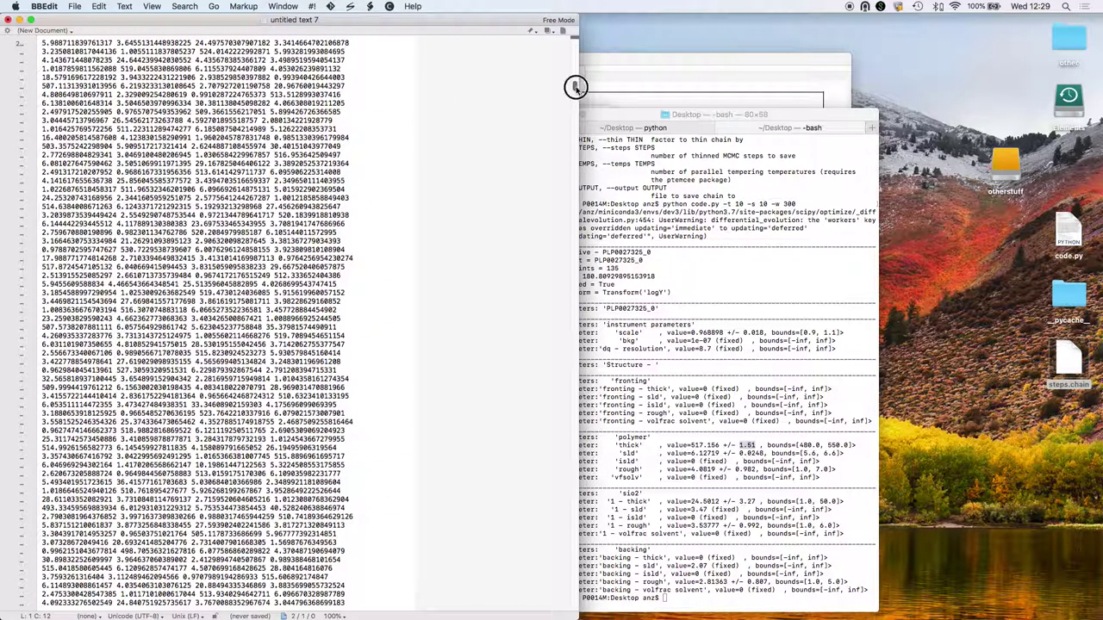
pyautogui.moveTo(576, 86); pyautogui.dragTo(573, 607)
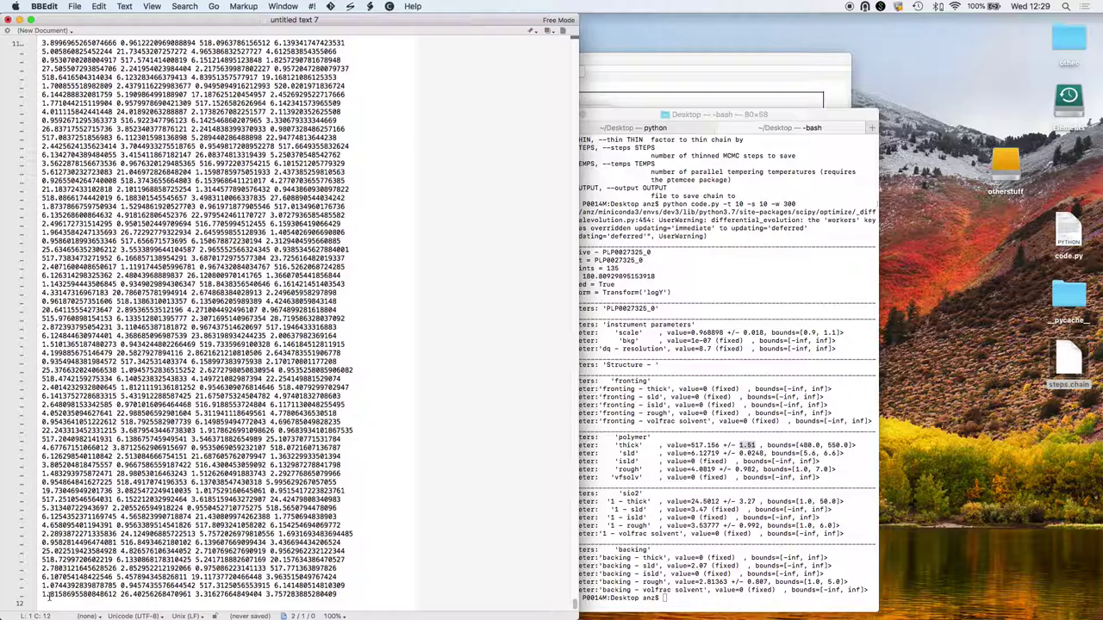
pyautogui.scroll(5, 43, 597)
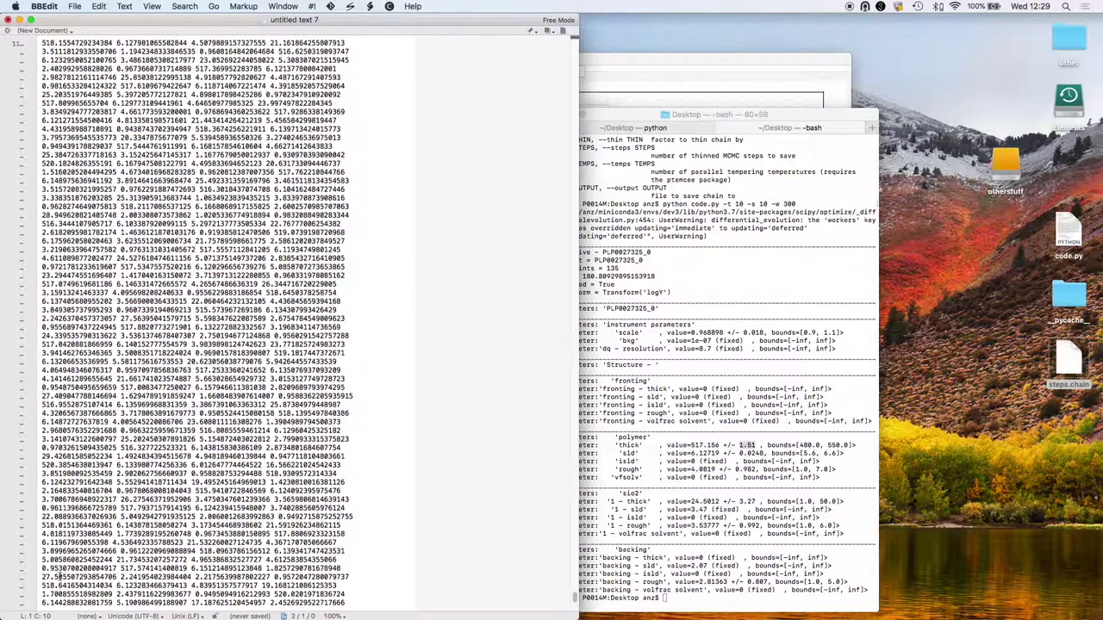
pyautogui.scroll(8, 575, 483)
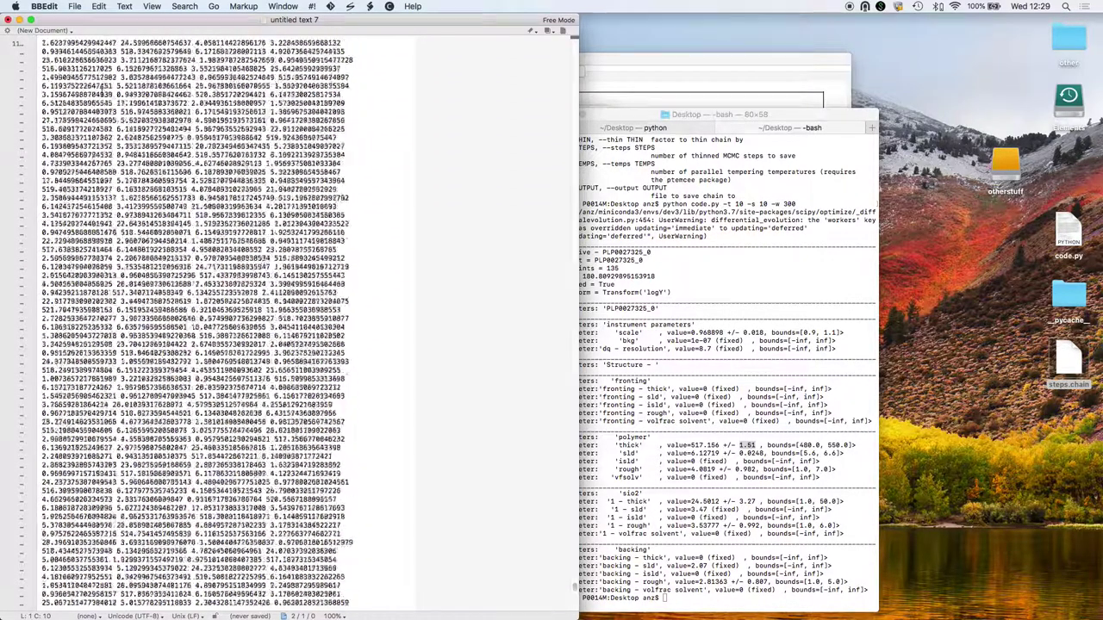
pyautogui.moveTo(580, 572); pyautogui.dragTo(583, 17)
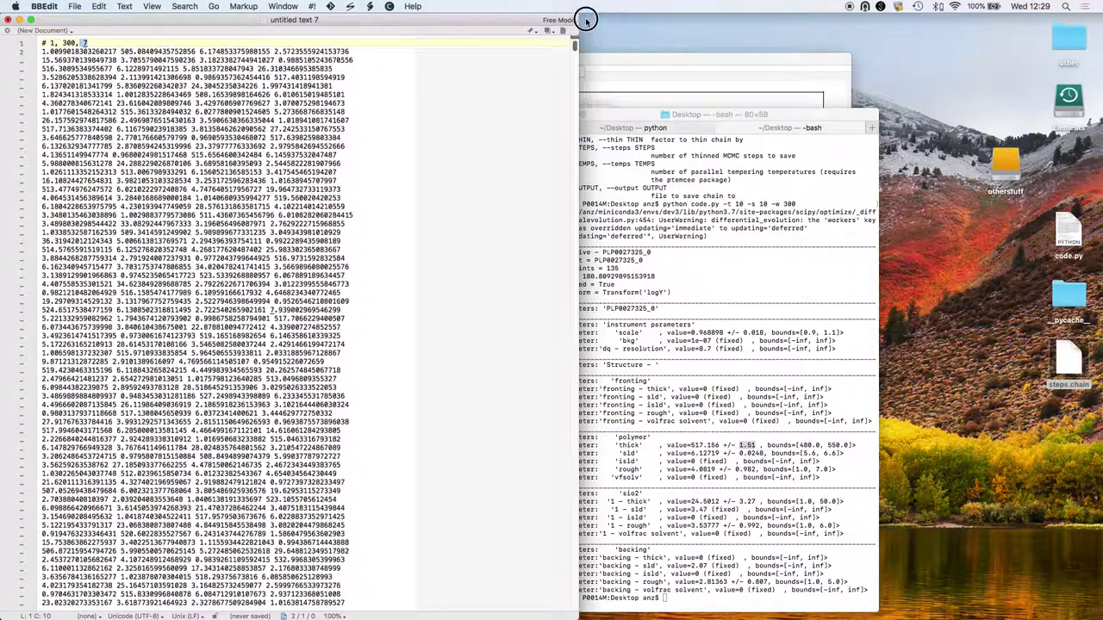
# - Select the '# 1, 300, 7' header and compare it with the Terminal output
pyautogui.moveTo(69, 40); pyautogui.dragTo(36, 43)
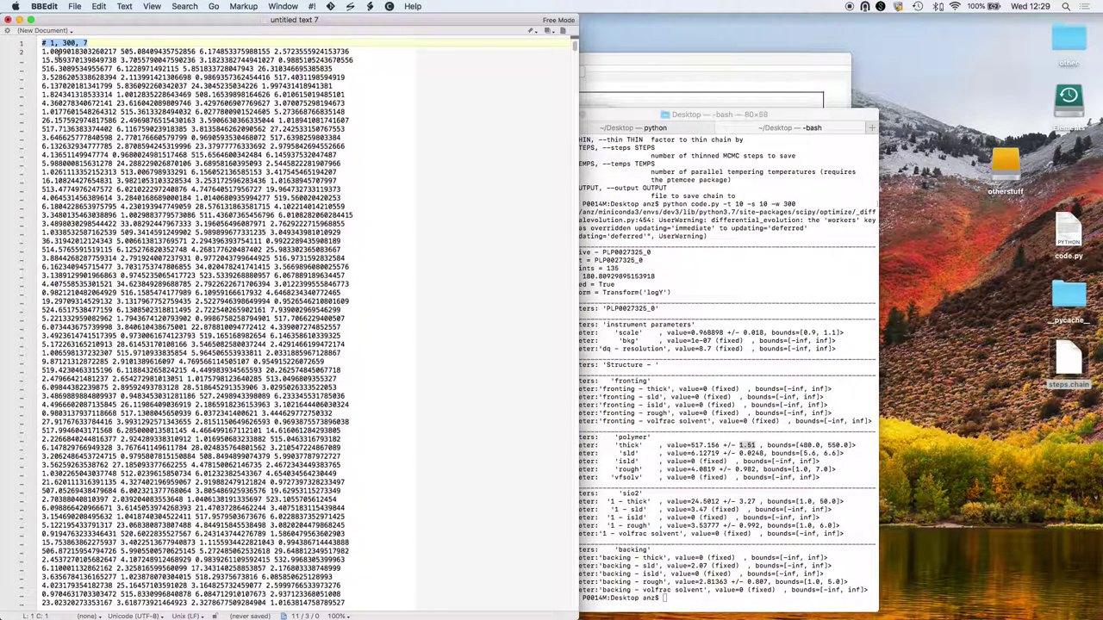
pyautogui.click(763, 201)
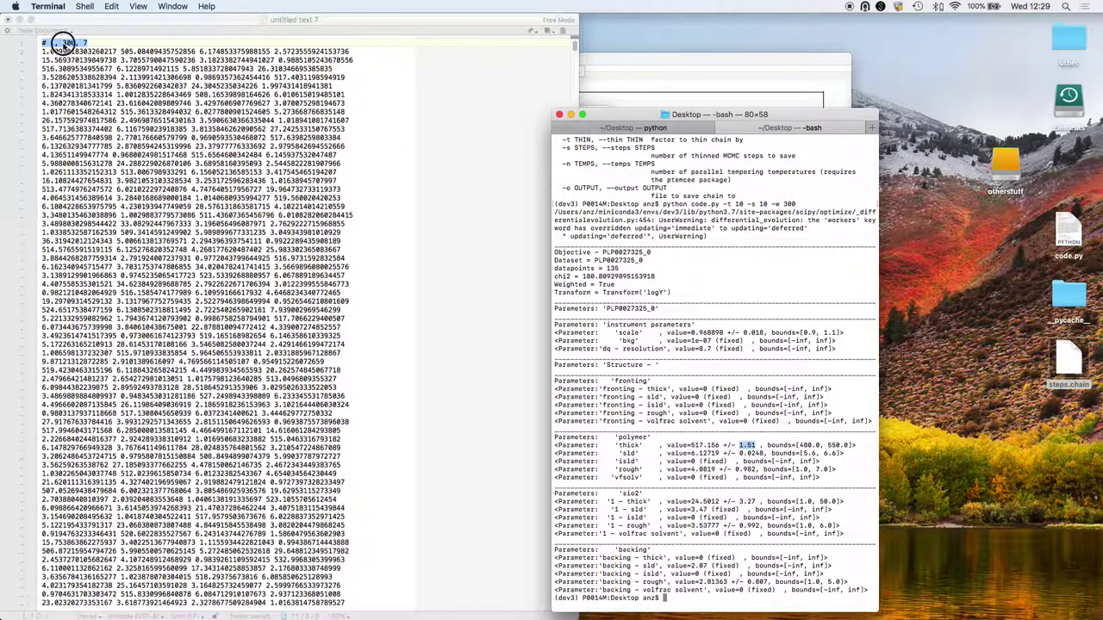
pyautogui.click(63, 43)
pyautogui.doubleClick(69, 42)
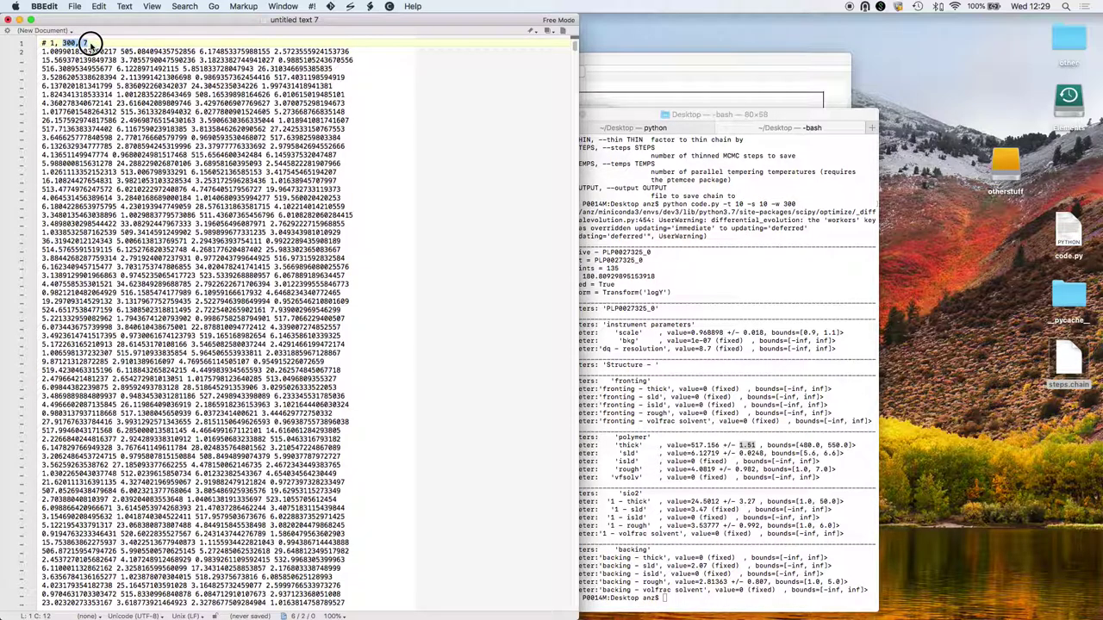
pyautogui.moveTo(90, 43); pyautogui.dragTo(450, 570)
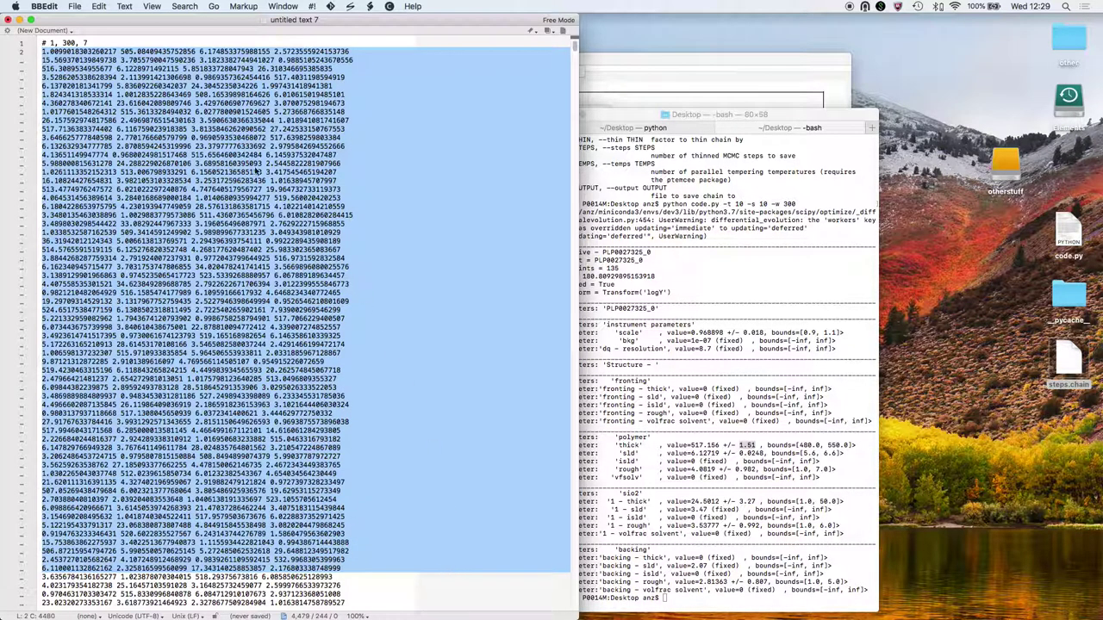
pyautogui.doubleClick(72, 42)
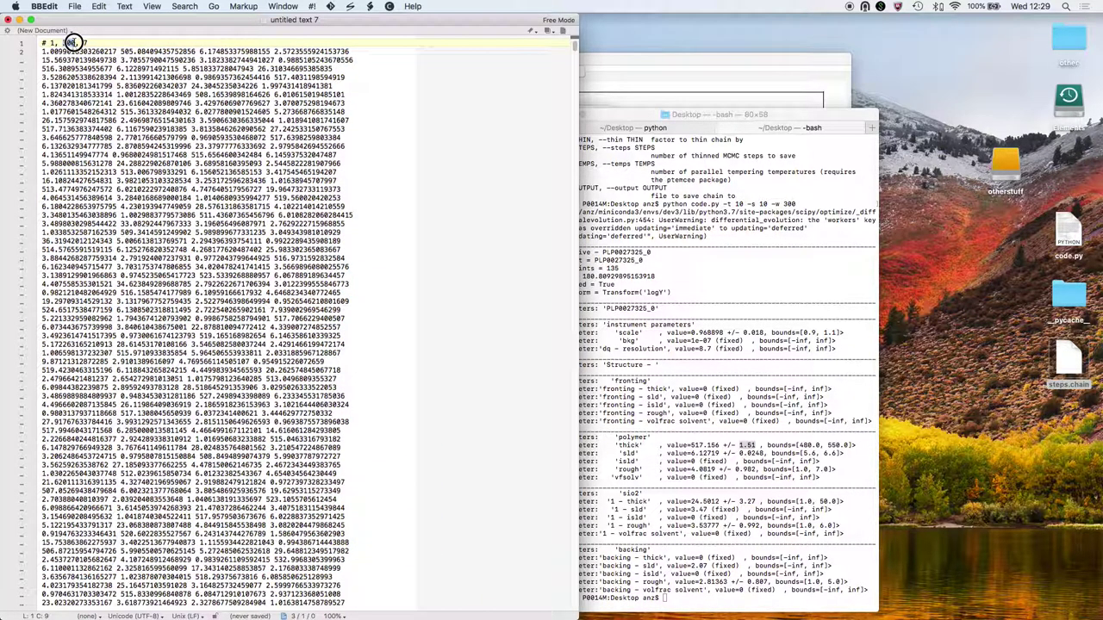
pyautogui.click(85, 42)
# - Retype ', 7' after 300 in the chain header and compare it with Terminal
pyautogui.write(', 7')
pyautogui.click(726, 499)
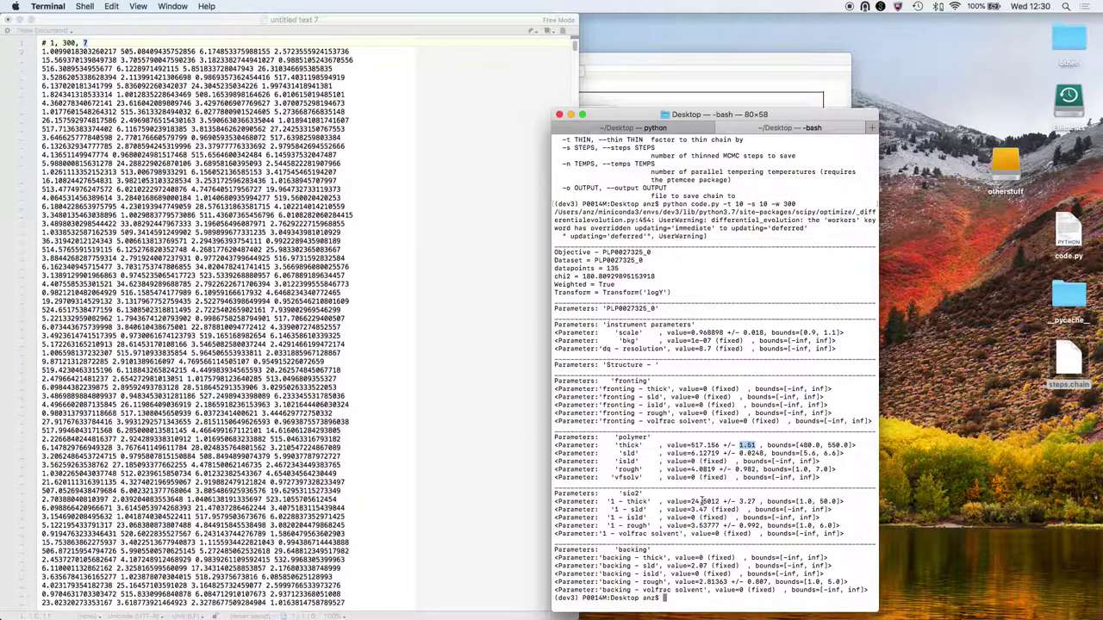
pyautogui.click(52, 43)
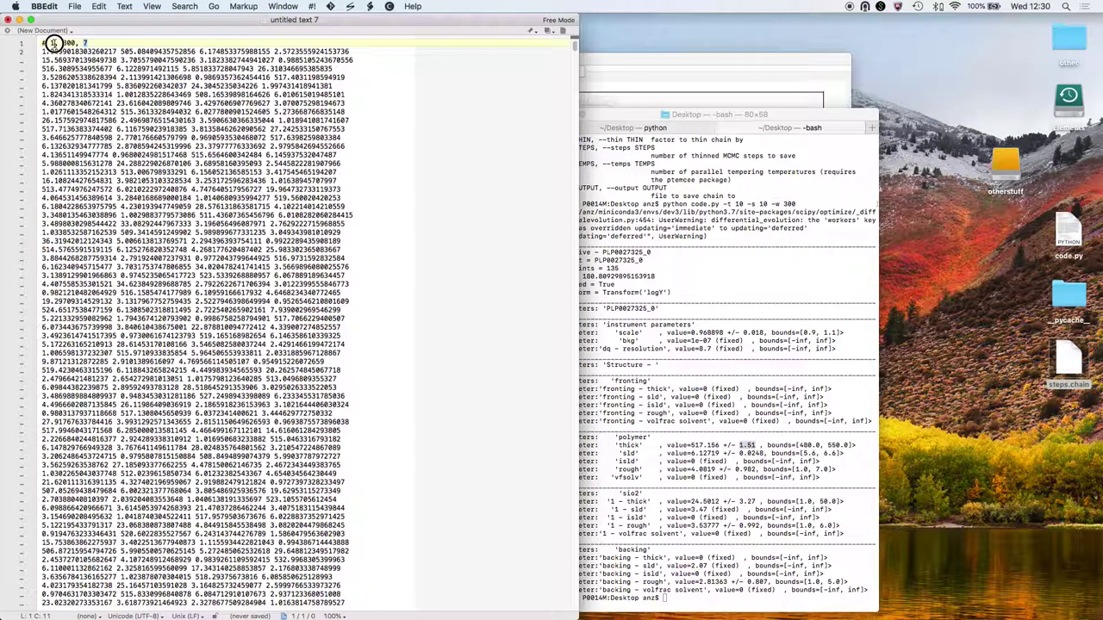
# - Check the -n TEMPS option in Terminal's code.py usage text
pyautogui.click(677, 247)
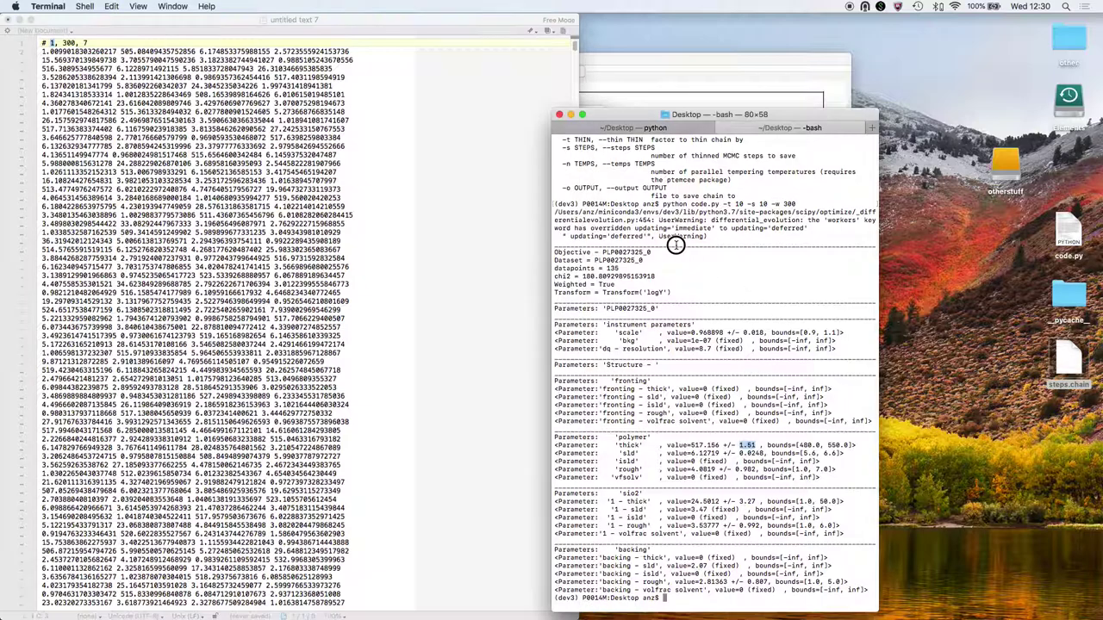
pyautogui.scroll(3, 663, 220)
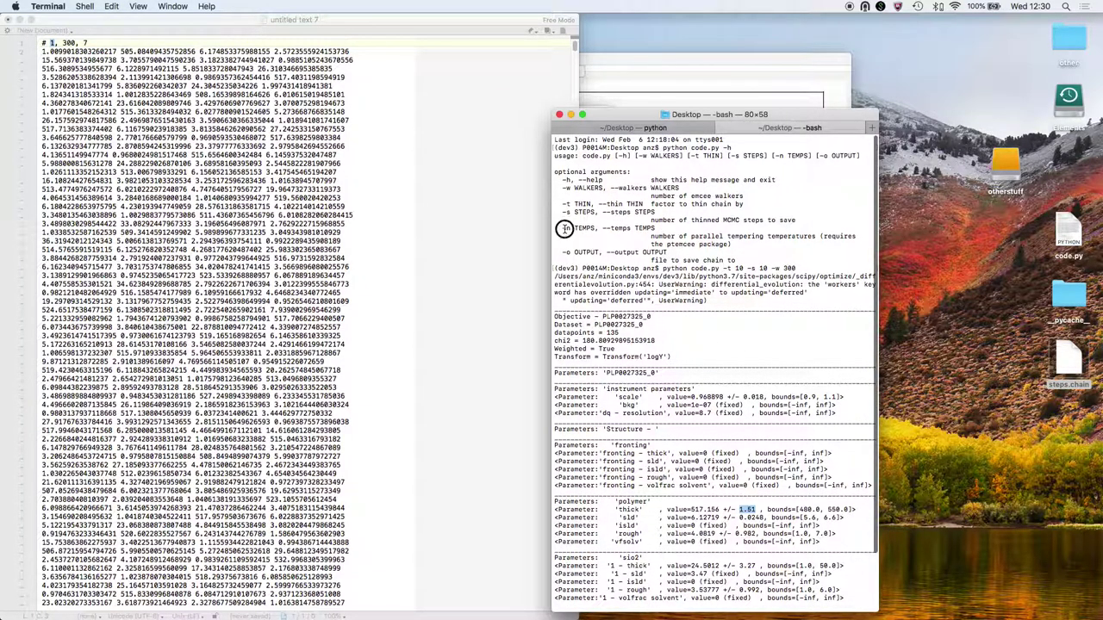
pyautogui.moveTo(562, 228); pyautogui.dragTo(595, 228)
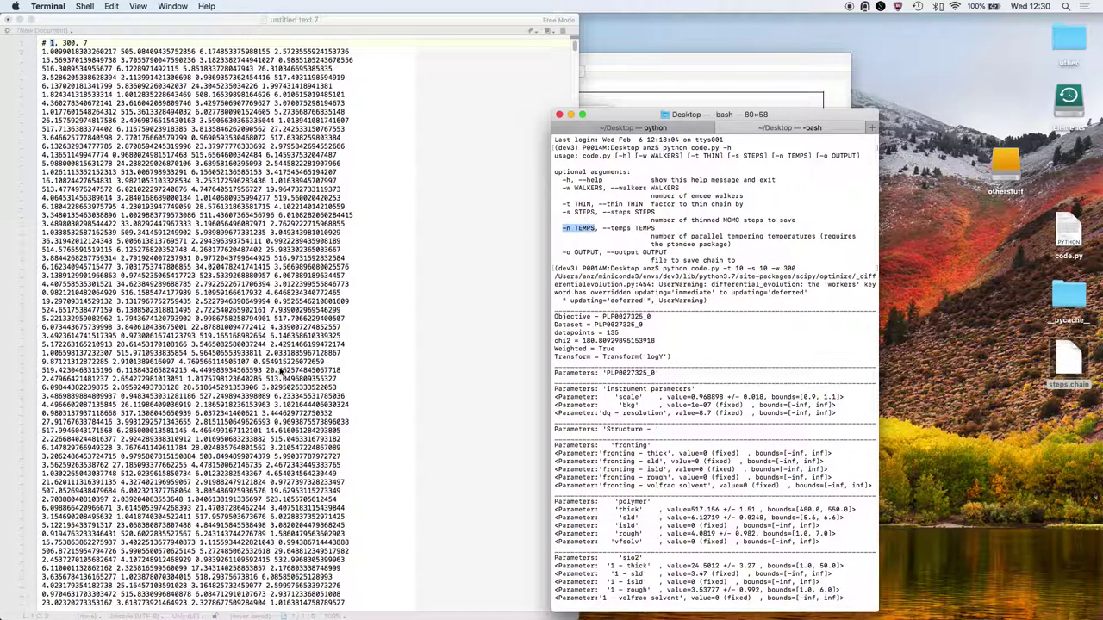
pyautogui.scroll(-15, 284, 344)
pyautogui.scroll(-15, 284, 369)
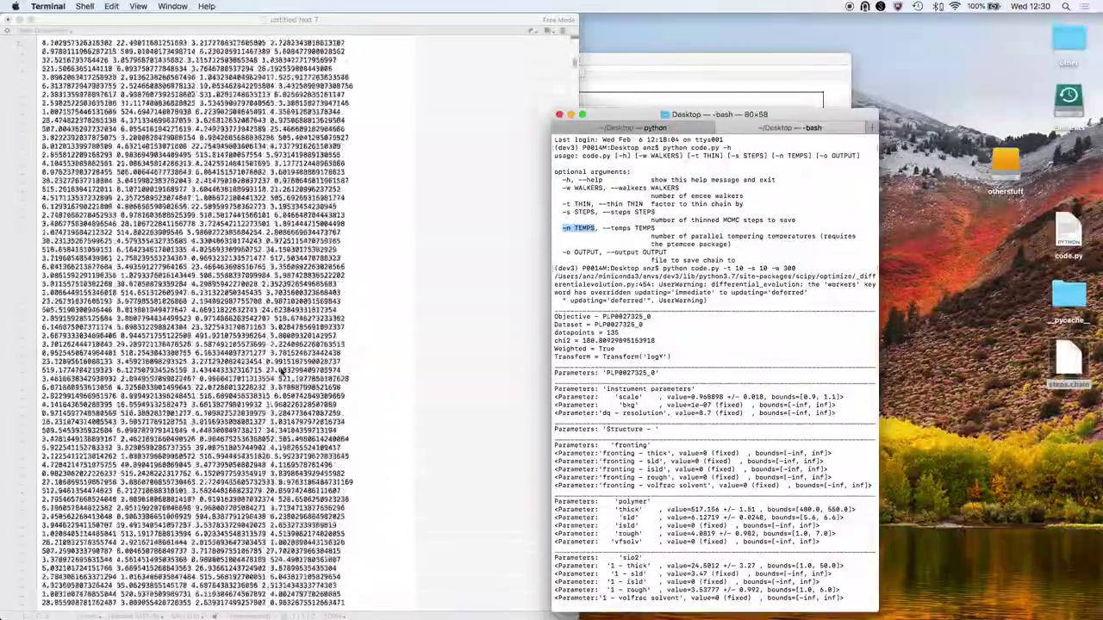
pyautogui.scroll(-5, 290, 368)
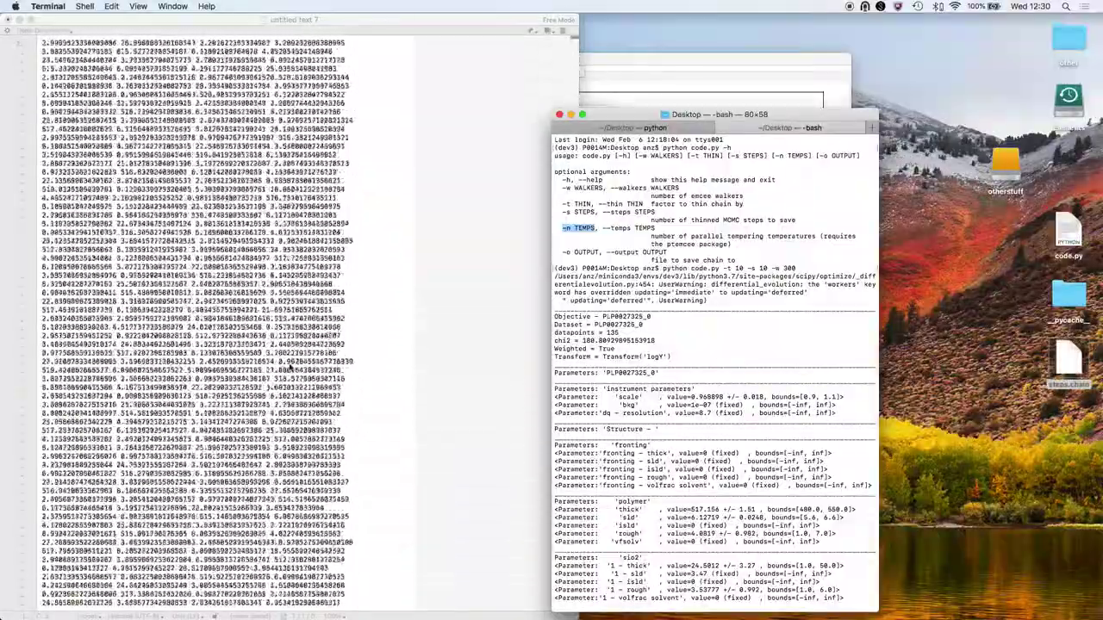
pyautogui.scroll(-5, 290, 368)
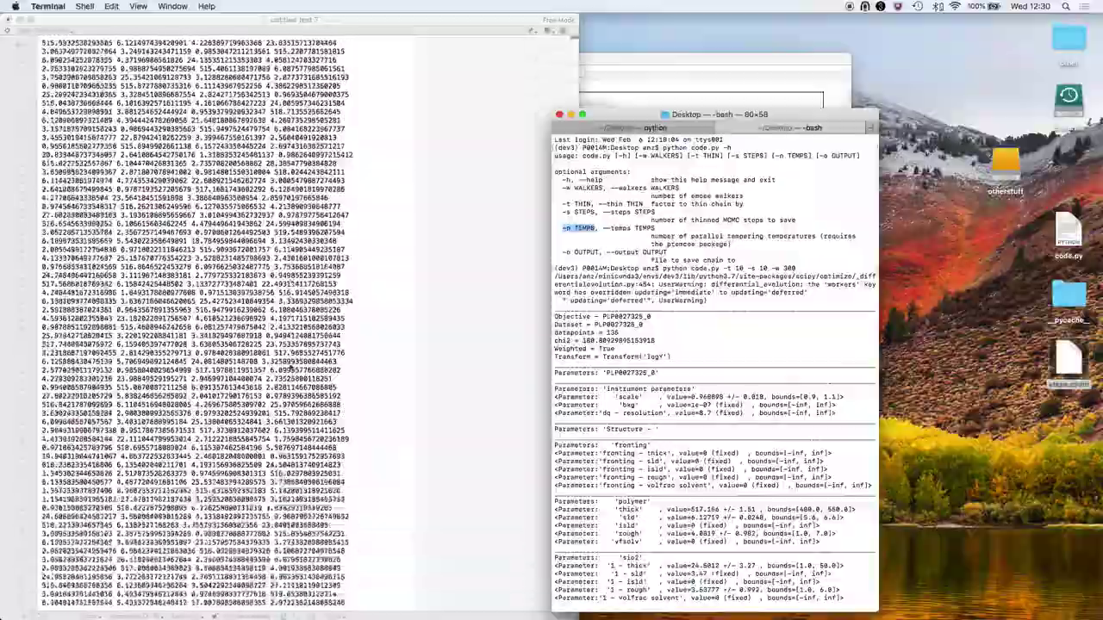
# - Scroll through the chain's sampled-value rows, then select the steps.chain icon on the desktop
pyautogui.click(366, 357)
pyautogui.scroll(-20, 364, 358)
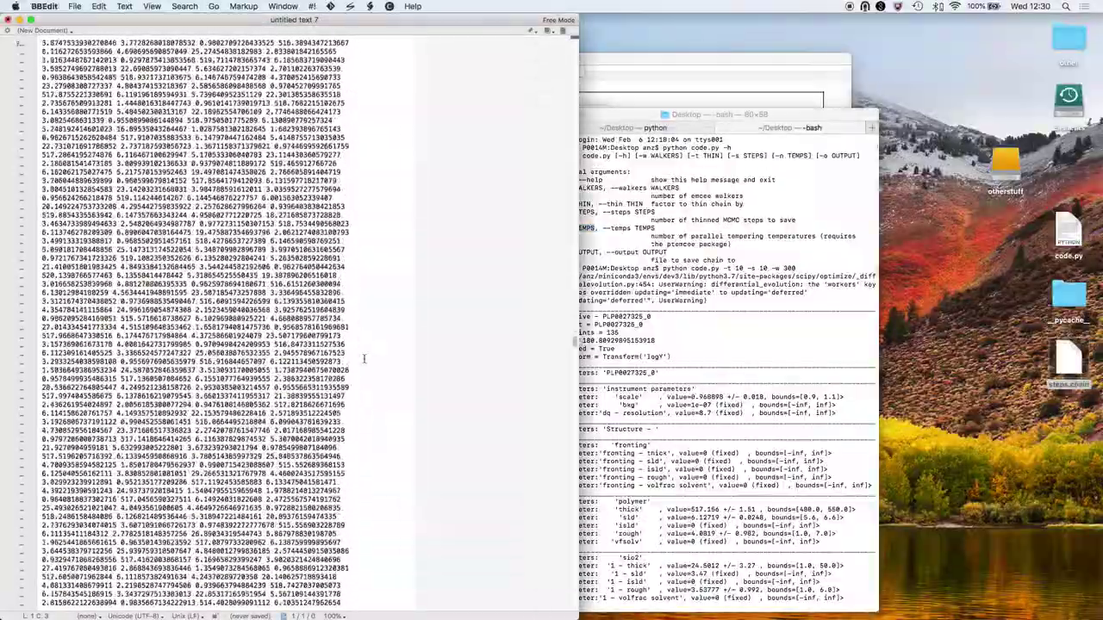
pyautogui.scroll(-20, 364, 359)
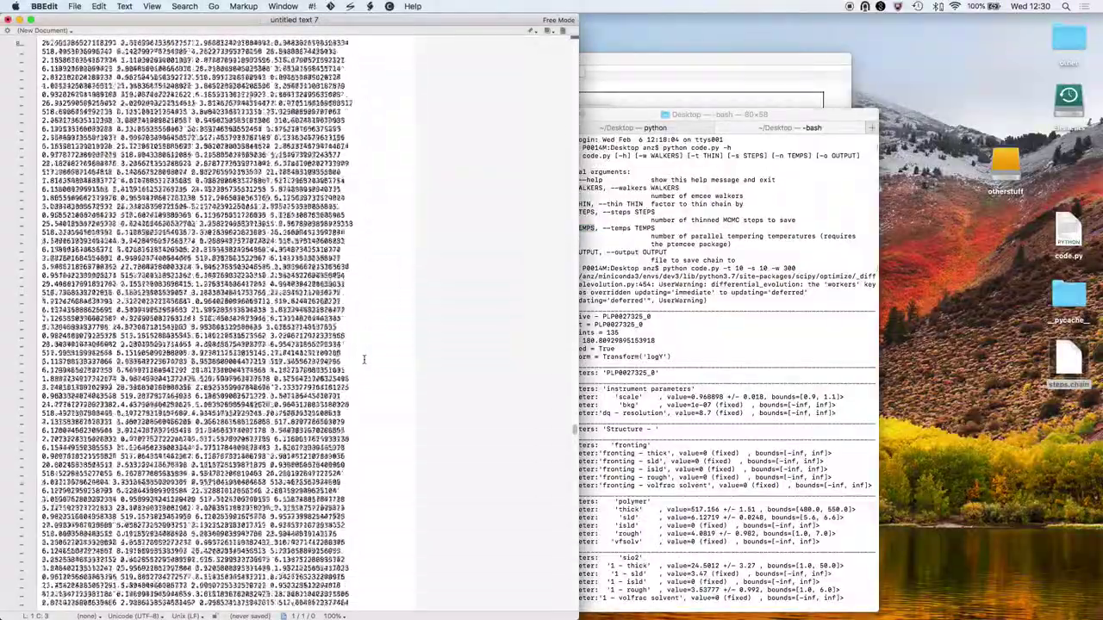
pyautogui.scroll(10, 360, 364)
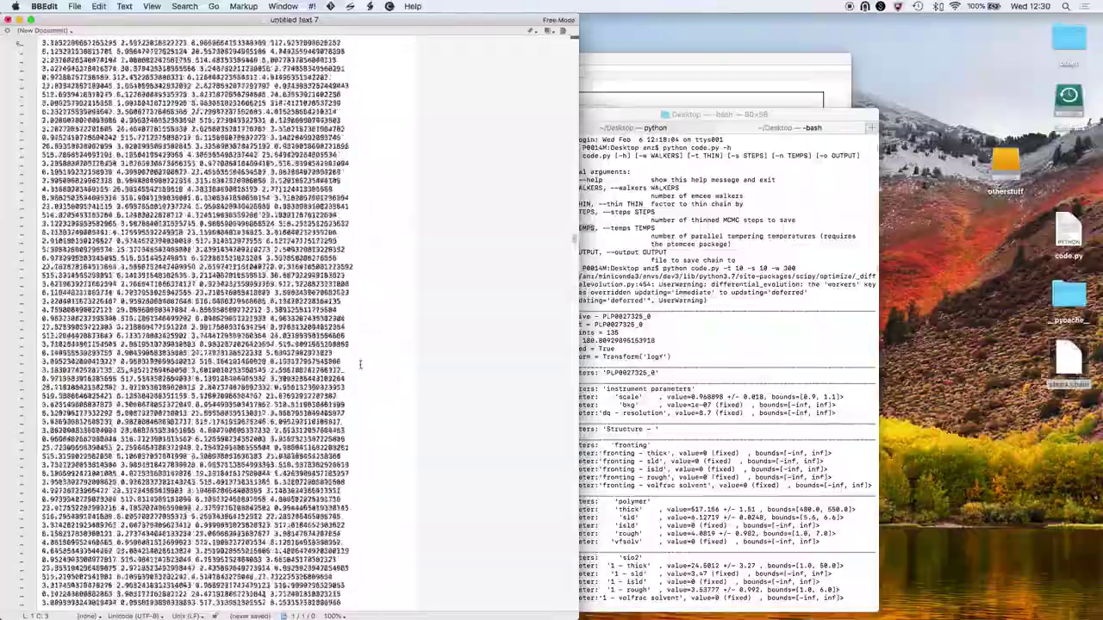
pyautogui.scroll(15, 360, 367)
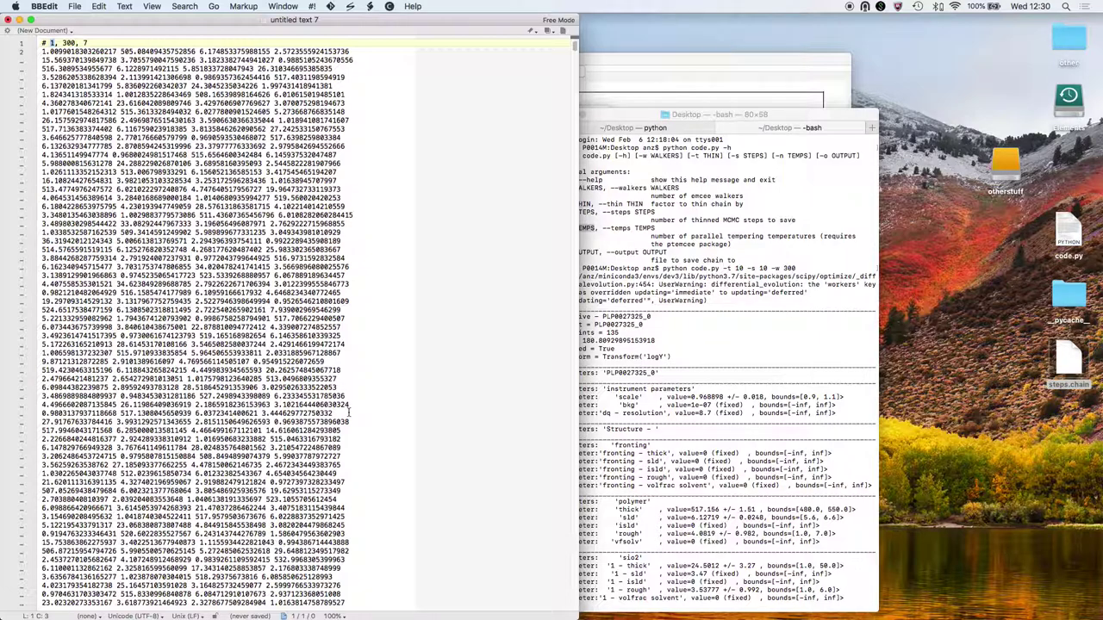
pyautogui.scroll(-15, 349, 413)
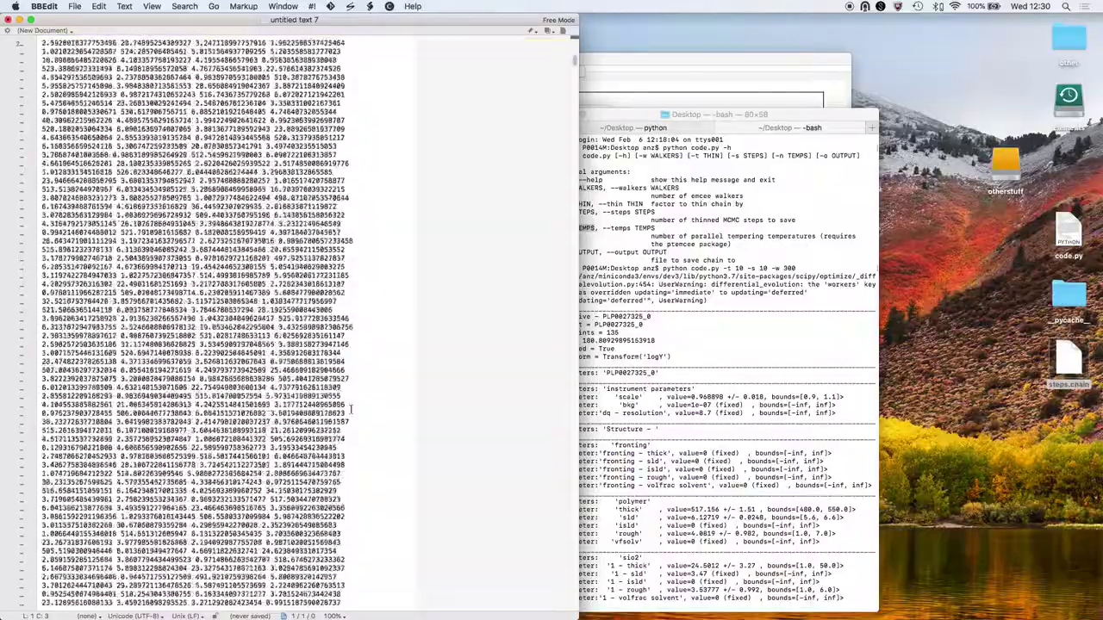
pyautogui.scroll(-20, 348, 410)
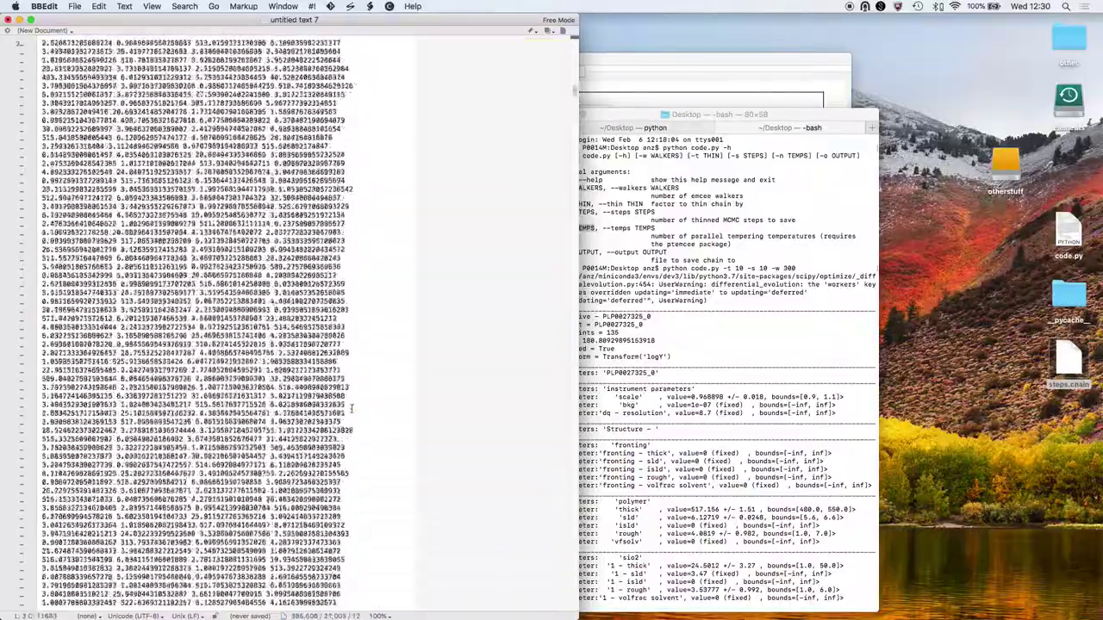
pyautogui.scroll(-10, 349, 412)
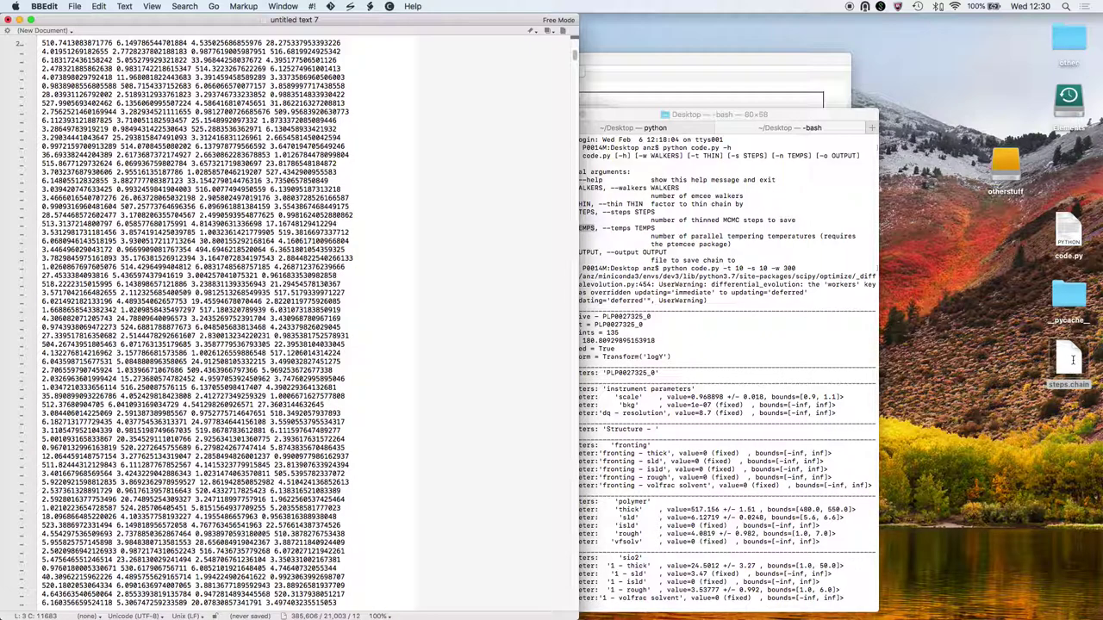
pyautogui.click(1068, 360)
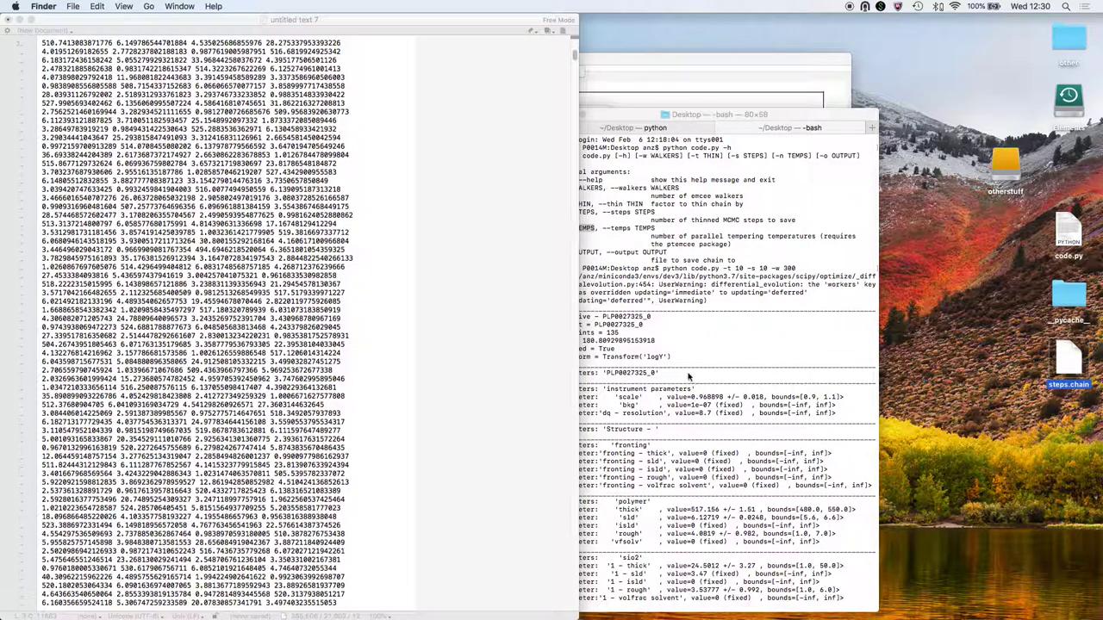